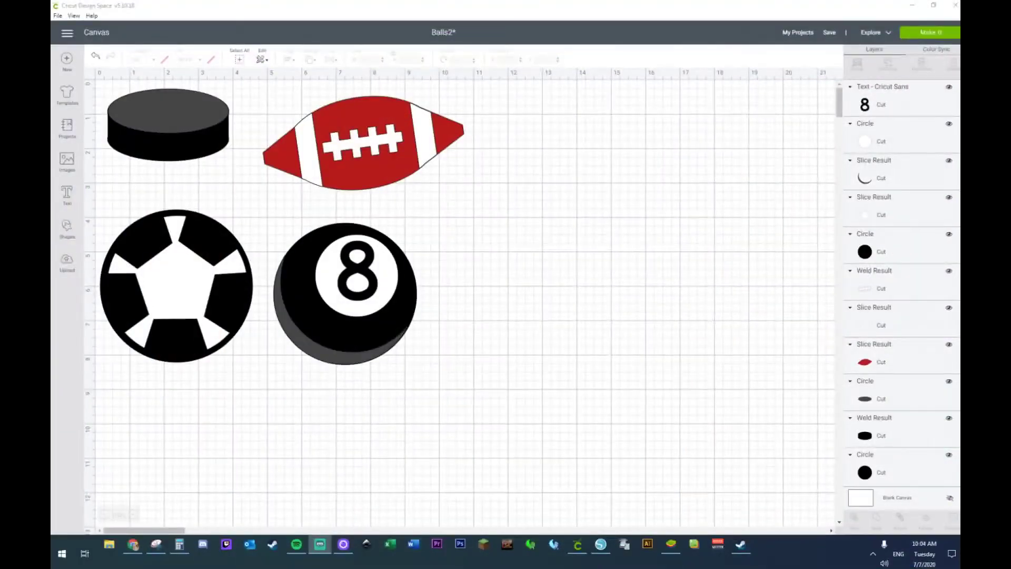
pyautogui.click(515, 173)
pyautogui.moveTo(486, 228); pyautogui.dragTo(325, 367)
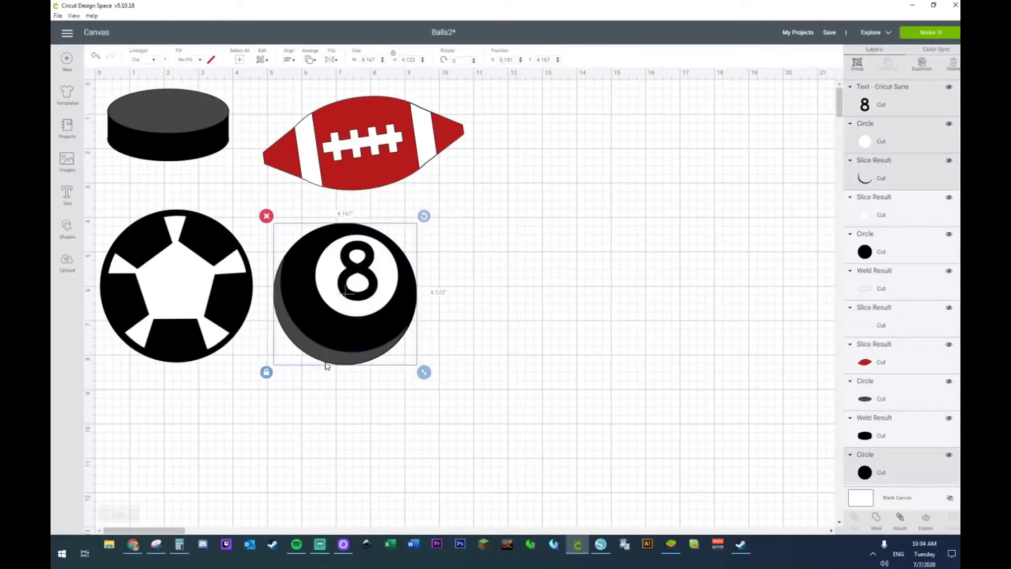
pyautogui.click(580, 317)
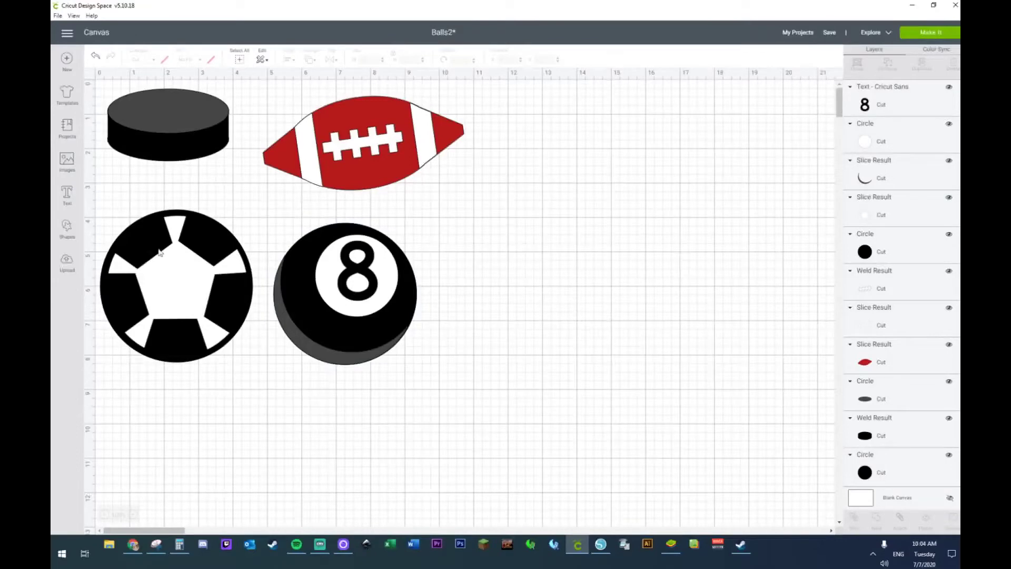
# Add a circle in the empty area beside the football and enlarge it to about 5.72 inches wide
pyautogui.click(68, 231)
pyautogui.click(139, 162)
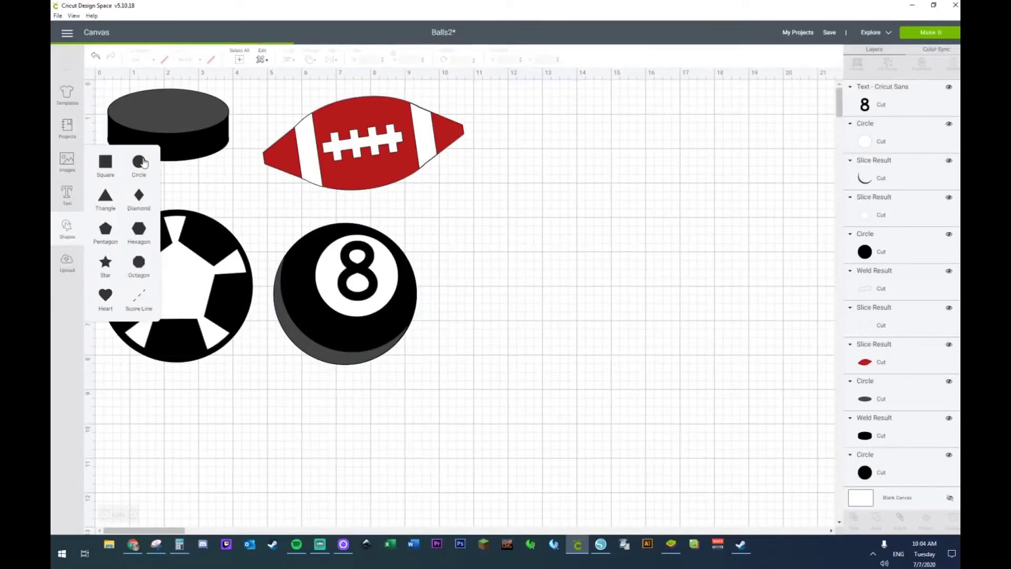
pyautogui.moveTo(271, 232); pyautogui.dragTo(574, 224)
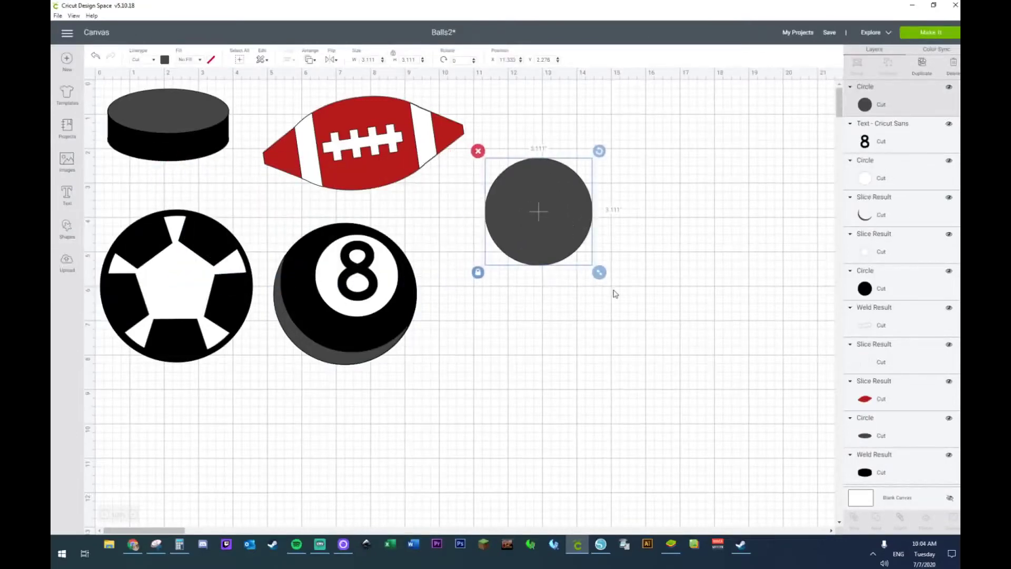
pyautogui.moveTo(597, 272); pyautogui.dragTo(688, 369)
pyautogui.click(639, 405)
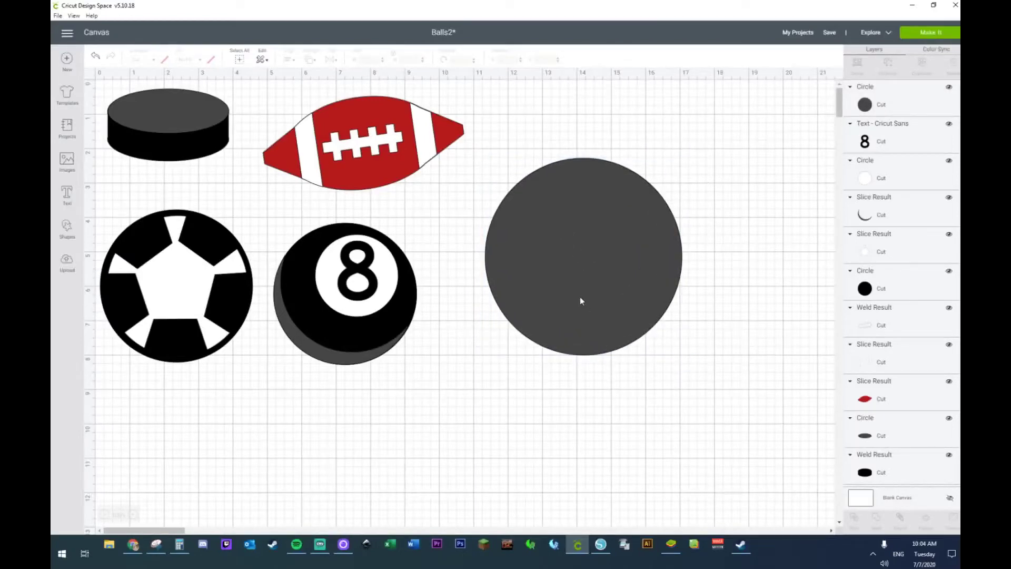
# Duplicate the large circle, set the two copies apart, and colour one of them black
pyautogui.moveTo(578, 290); pyautogui.dragTo(324, 440)
pyautogui.hotkey('ctrl', 'd')
pyautogui.moveTo(619, 307); pyautogui.dragTo(624, 331)
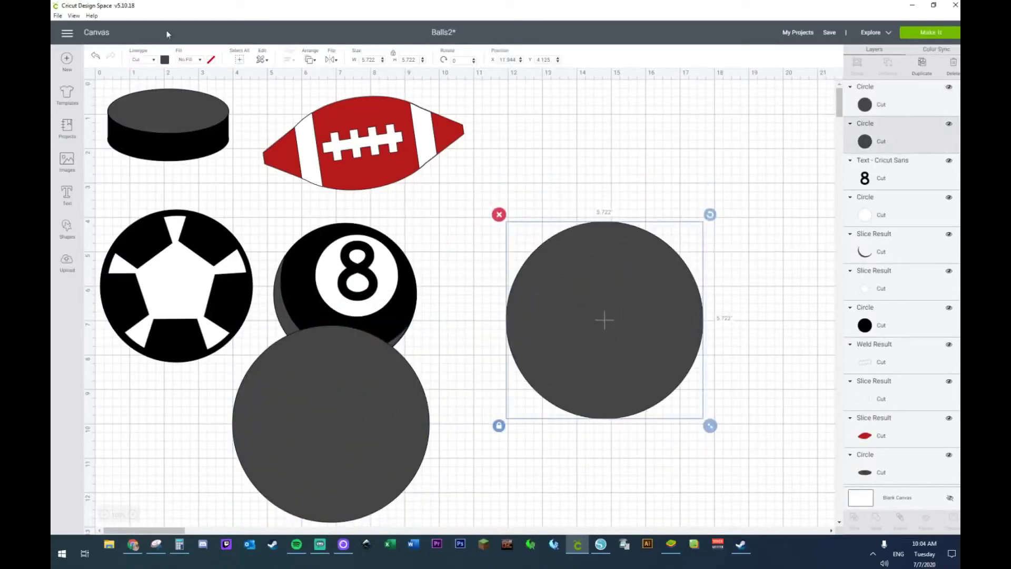
pyautogui.click(165, 60)
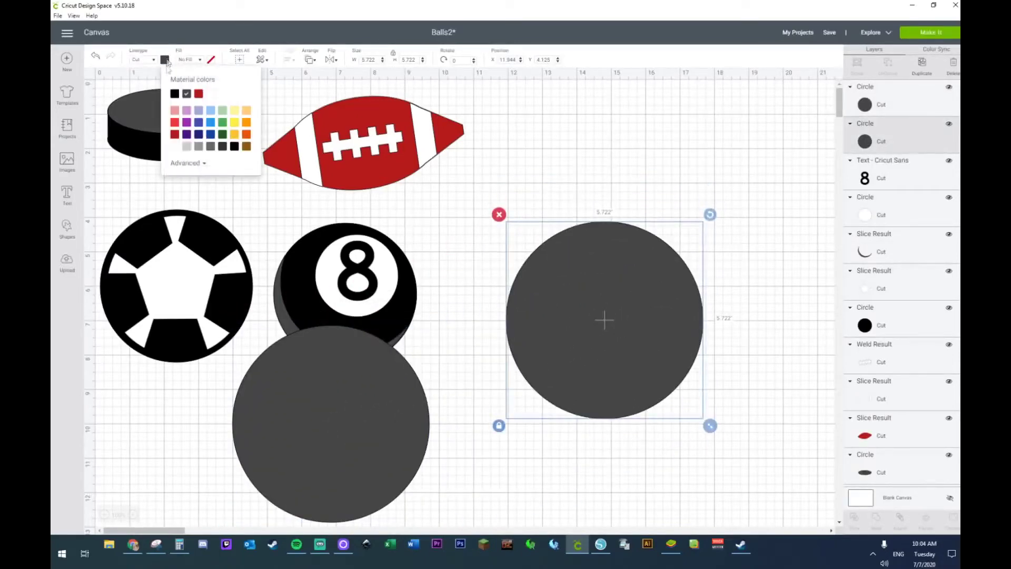
pyautogui.click(174, 93)
# Separate the grey circle from the black one and duplicate it, offsetting the copy slightly up and to the right
pyautogui.moveTo(344, 368); pyautogui.dragTo(747, 216)
pyautogui.moveTo(516, 333); pyautogui.dragTo(362, 388)
pyautogui.moveTo(689, 277); pyautogui.dragTo(649, 288)
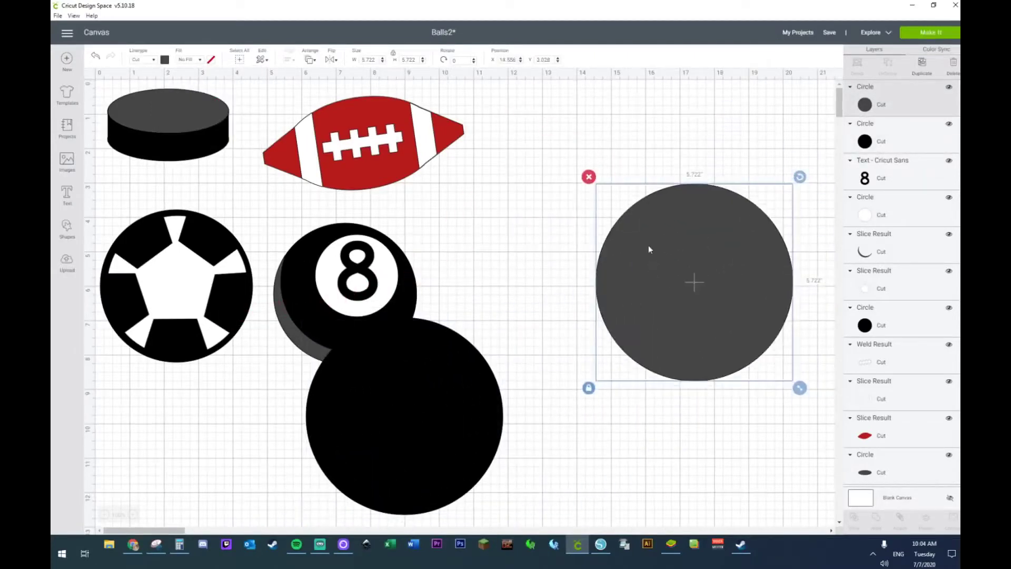
pyautogui.hotkey('ctrl', 'd')
pyautogui.moveTo(713, 296); pyautogui.dragTo(700, 262)
pyautogui.click(565, 230)
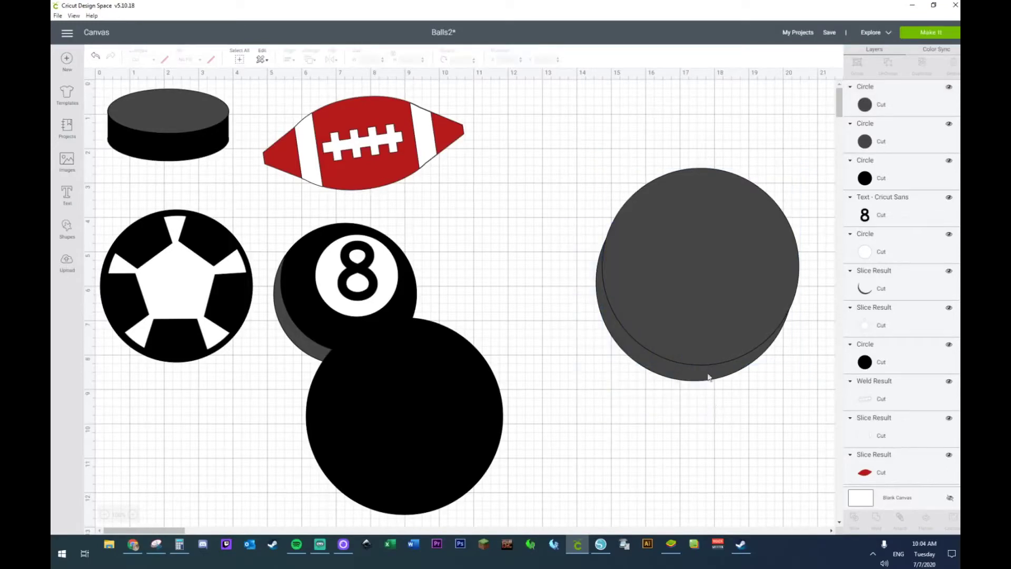
# Slice the two overlapping grey circles and delete every resulting piece except the lower-left crescent
pyautogui.moveTo(563, 201); pyautogui.dragTo(799, 410)
pyautogui.rightClick(699, 333)
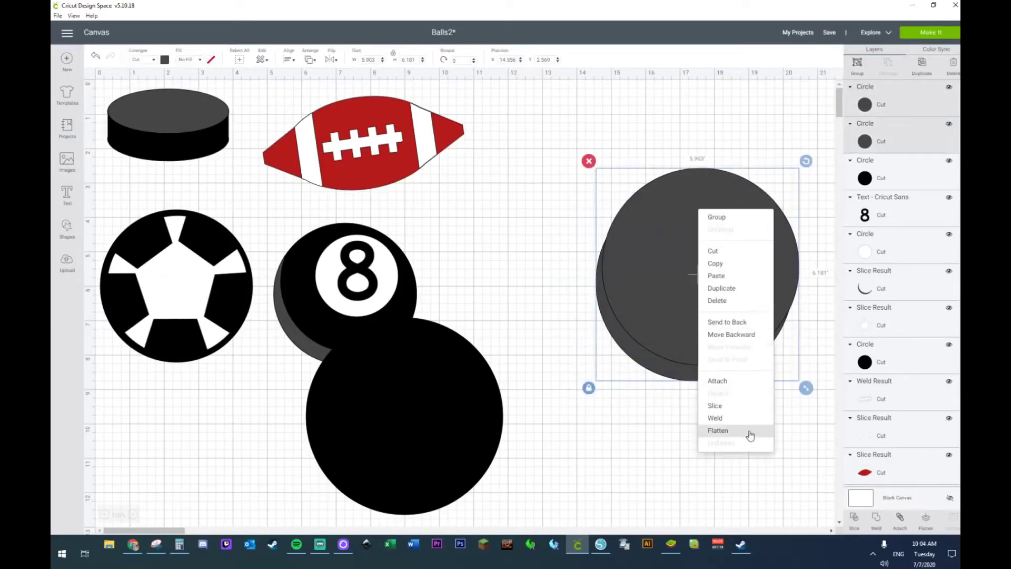
pyautogui.click(733, 409)
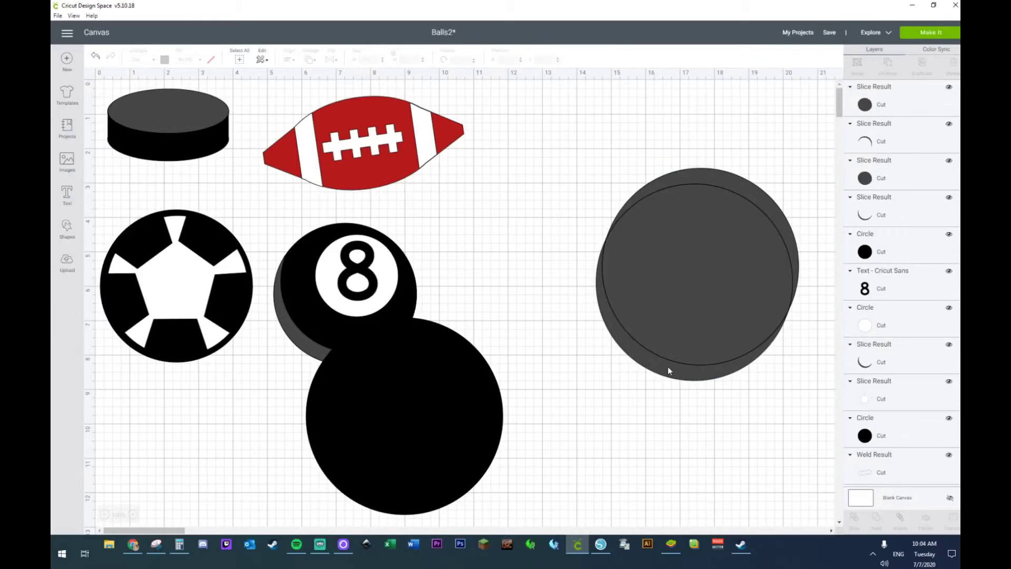
pyautogui.moveTo(668, 371); pyautogui.dragTo(625, 456)
pyautogui.click(709, 253)
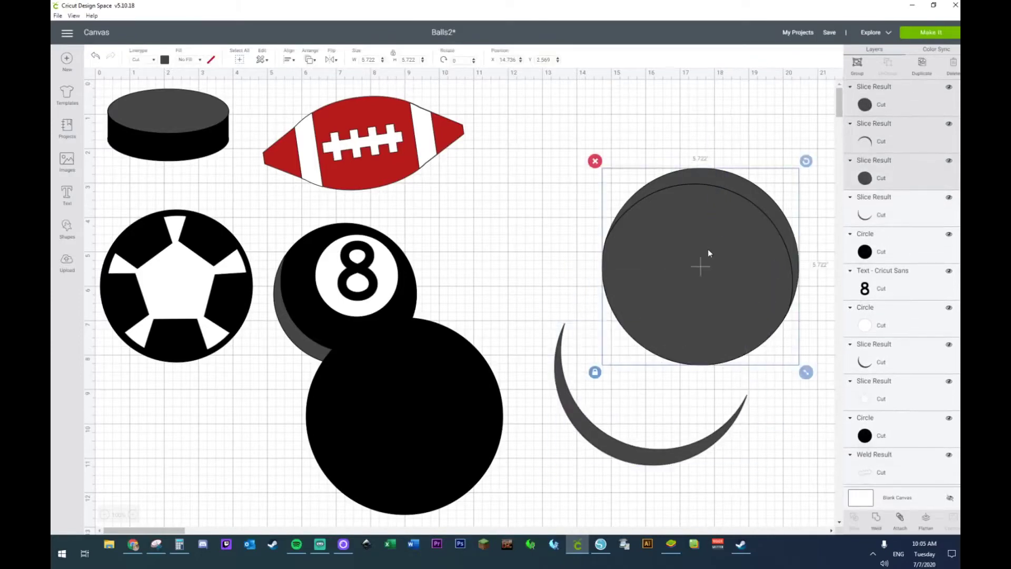
pyautogui.press('Delete')
# Place the black circle in the open area and fit the grey crescent along its lower-left edge as a shadow
pyautogui.moveTo(461, 433); pyautogui.dragTo(717, 260)
pyautogui.moveTo(656, 456); pyautogui.dragTo(662, 328)
pyautogui.click(639, 440)
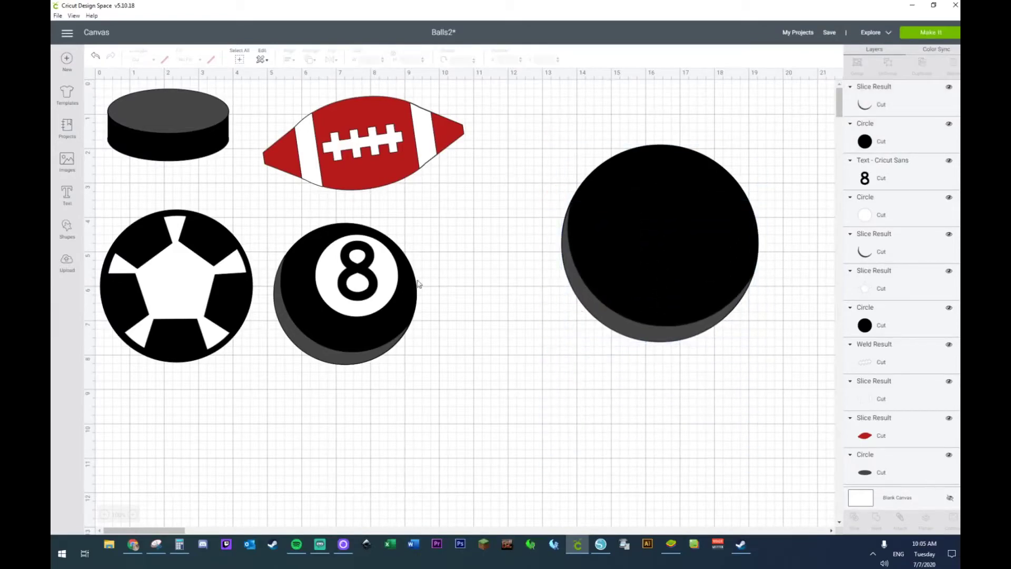
# Add a white circle about 3.11 inches wide near the upper right of the black ball
pyautogui.click(67, 226)
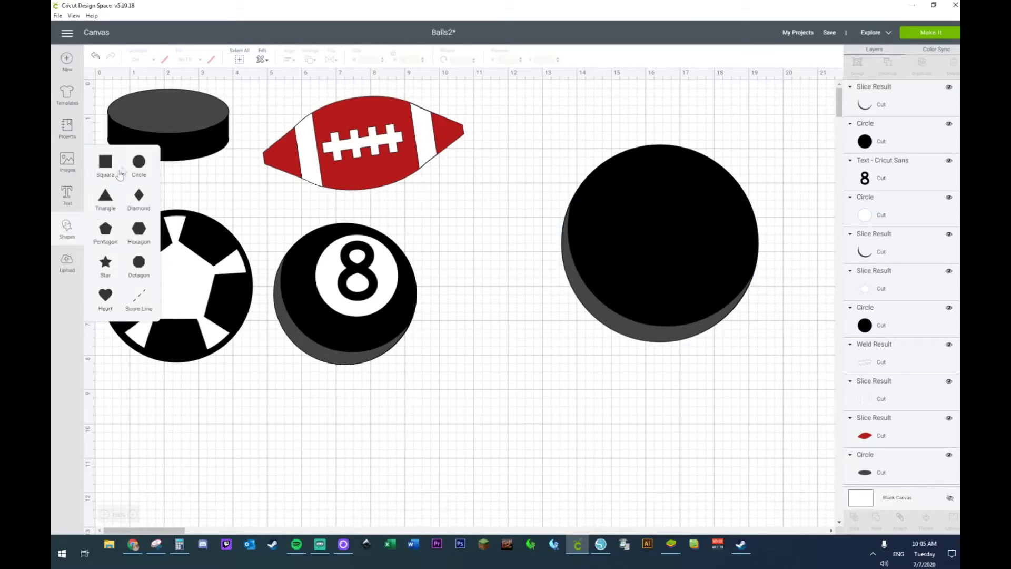
pyautogui.click(139, 163)
pyautogui.moveTo(255, 236); pyautogui.dragTo(689, 217)
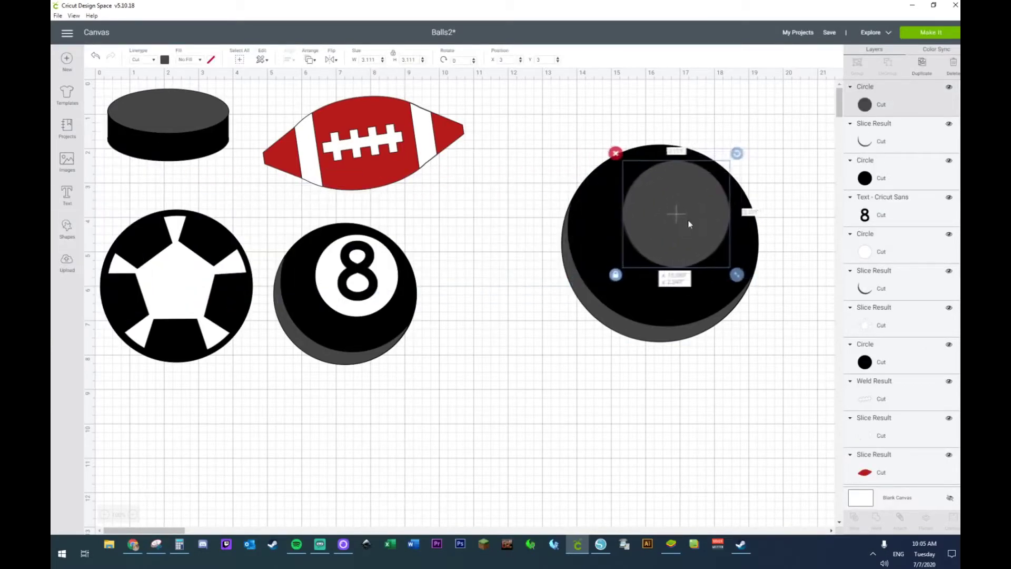
pyautogui.click(165, 60)
pyautogui.click(175, 147)
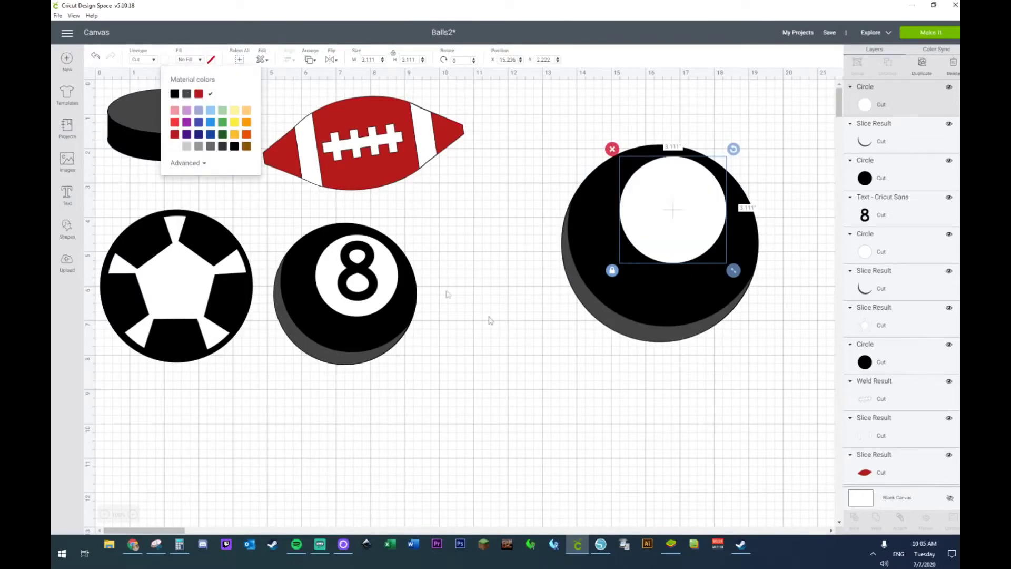
pyautogui.click(503, 366)
pyautogui.moveTo(665, 225); pyautogui.dragTo(667, 227)
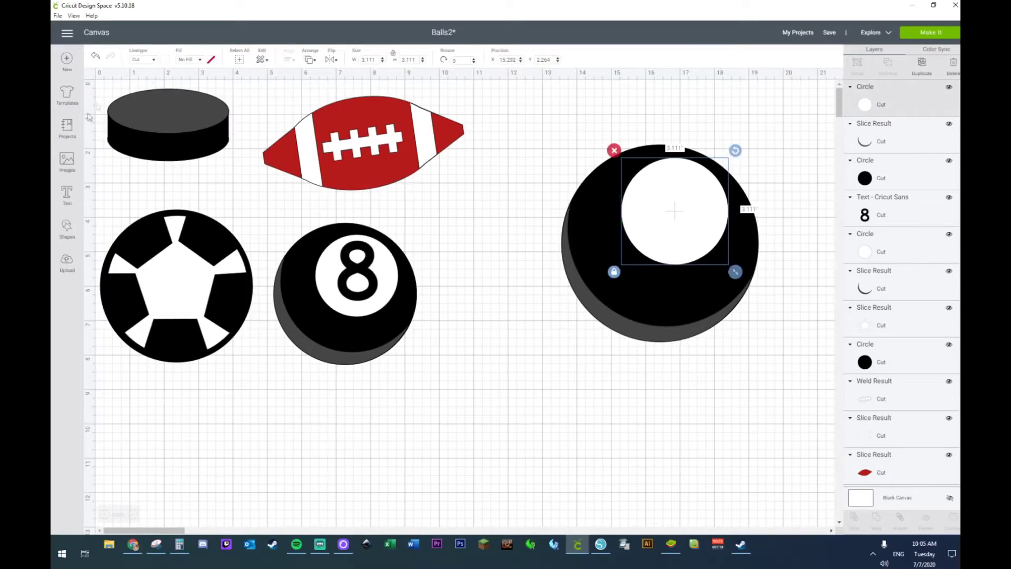
# Add the text "8", place it inside the white circle, and enlarge it to about 2 inches high
pyautogui.click(67, 195)
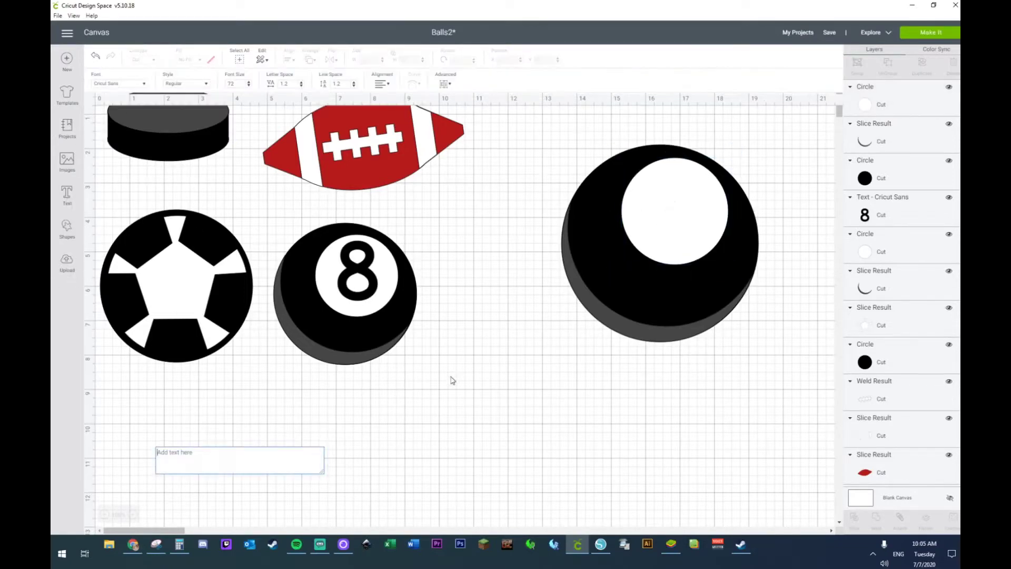
pyautogui.write('8')
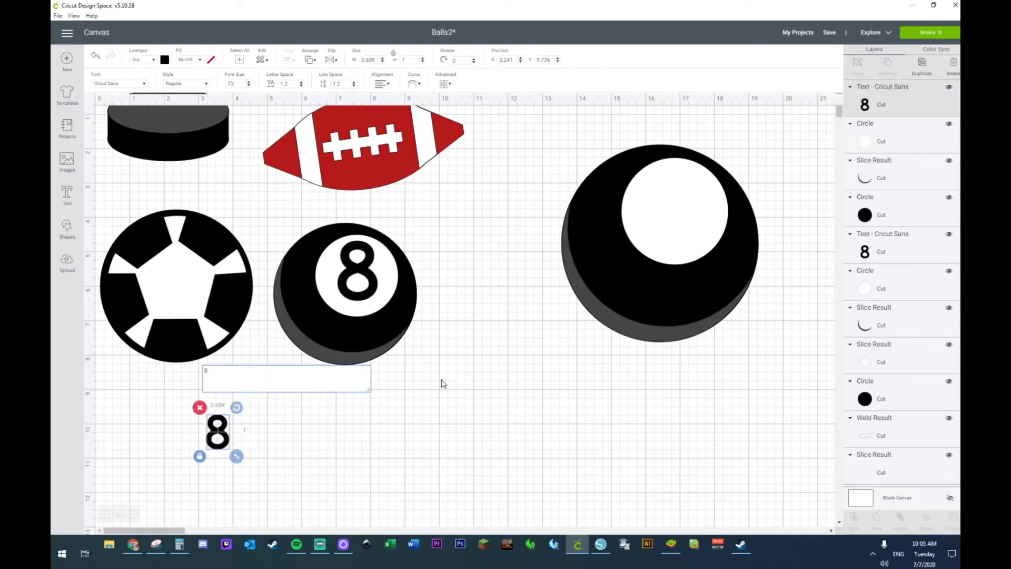
pyautogui.click(316, 459)
pyautogui.moveTo(222, 435); pyautogui.dragTo(706, 245)
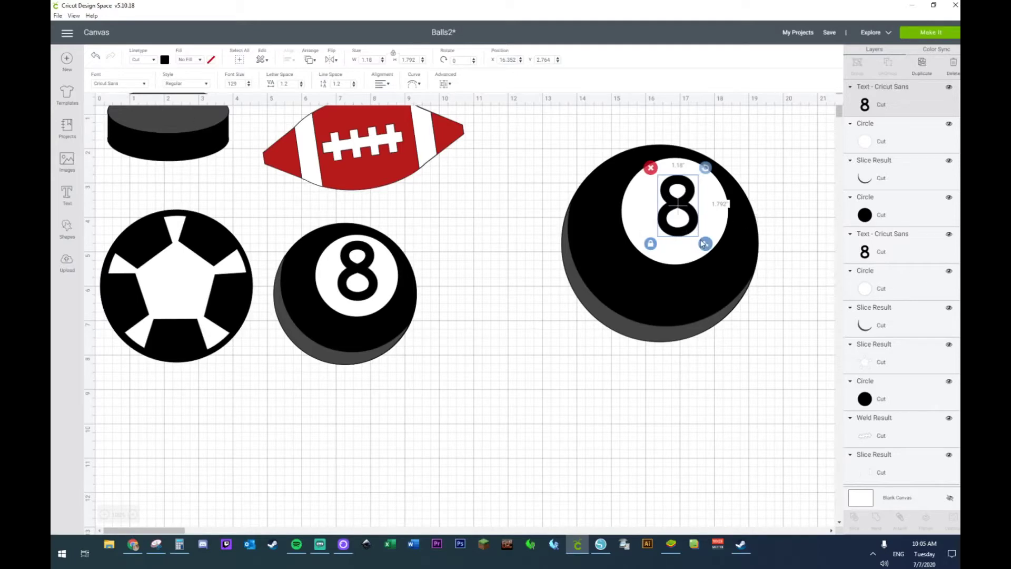
pyautogui.moveTo(706, 243); pyautogui.dragTo(710, 251)
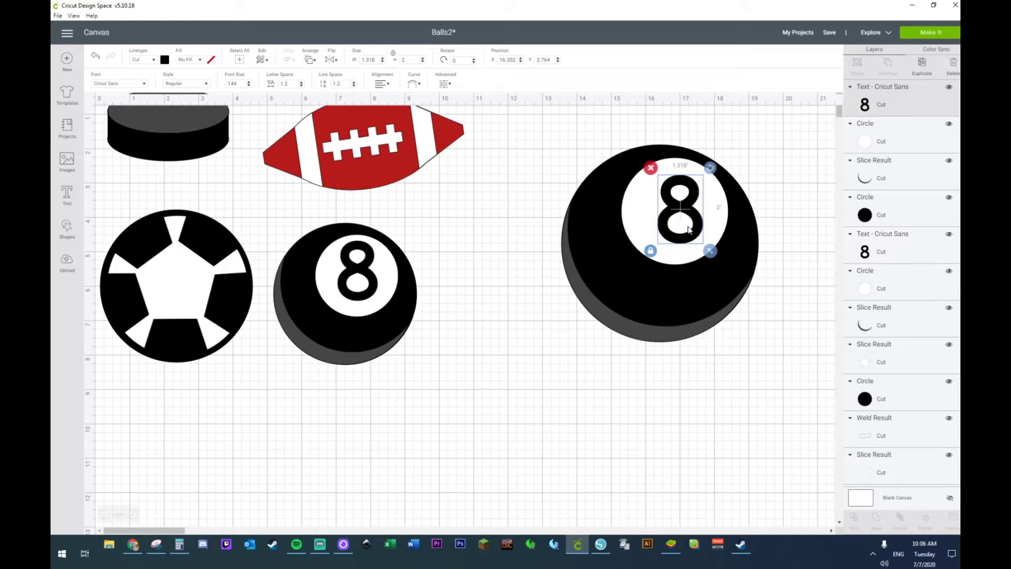
# Move the newly built 8 ball far to the right of the canvas and scale down the four original designs
pyautogui.click(529, 224)
pyautogui.moveTo(544, 141); pyautogui.dragTo(806, 407)
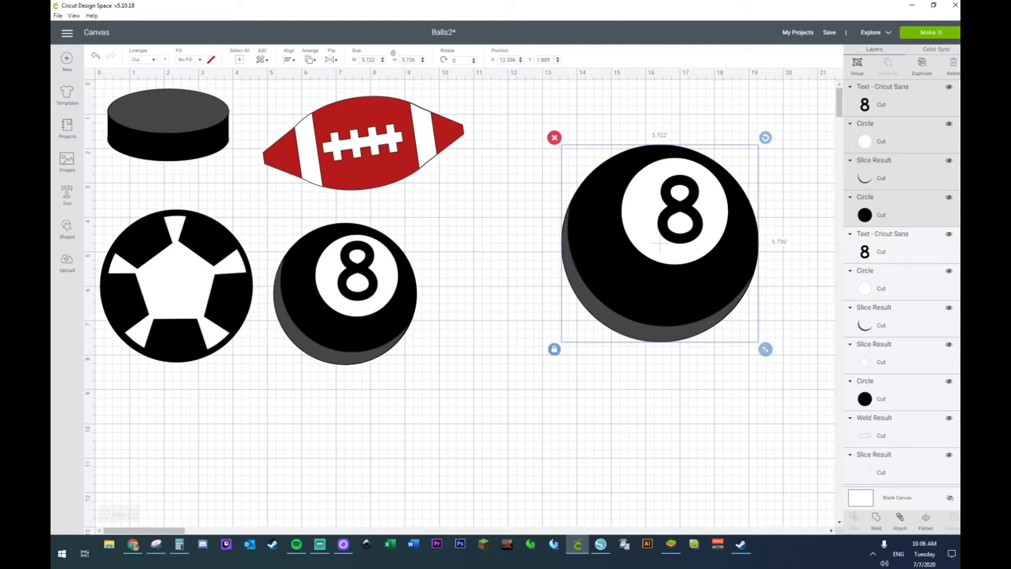
pyautogui.moveTo(161, 529); pyautogui.dragTo(201, 529)
pyautogui.click(144, 156)
pyautogui.moveTo(334, 245); pyautogui.dragTo(749, 183)
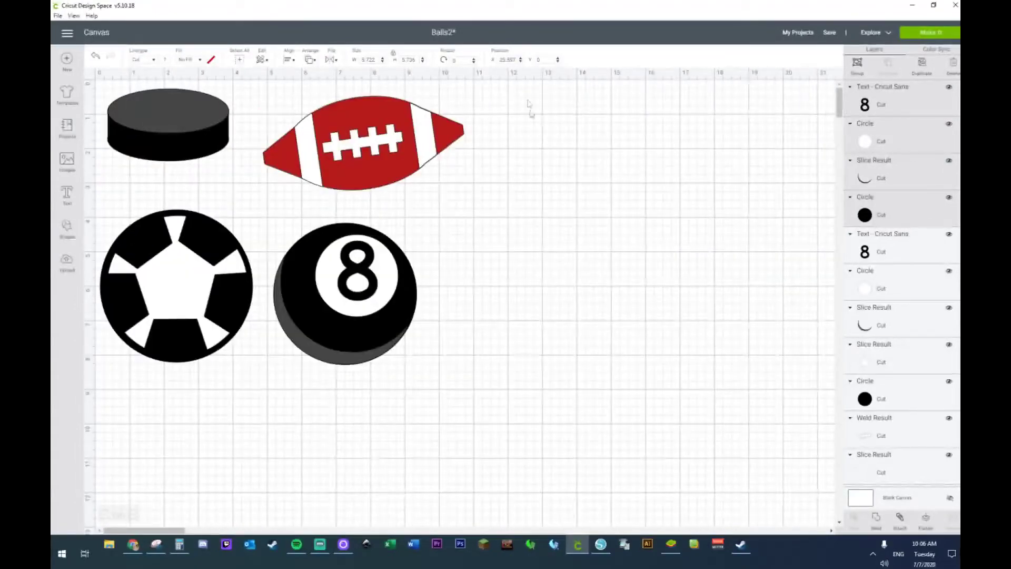
pyautogui.moveTo(524, 106); pyautogui.dragTo(337, 271)
pyautogui.click(354, 393)
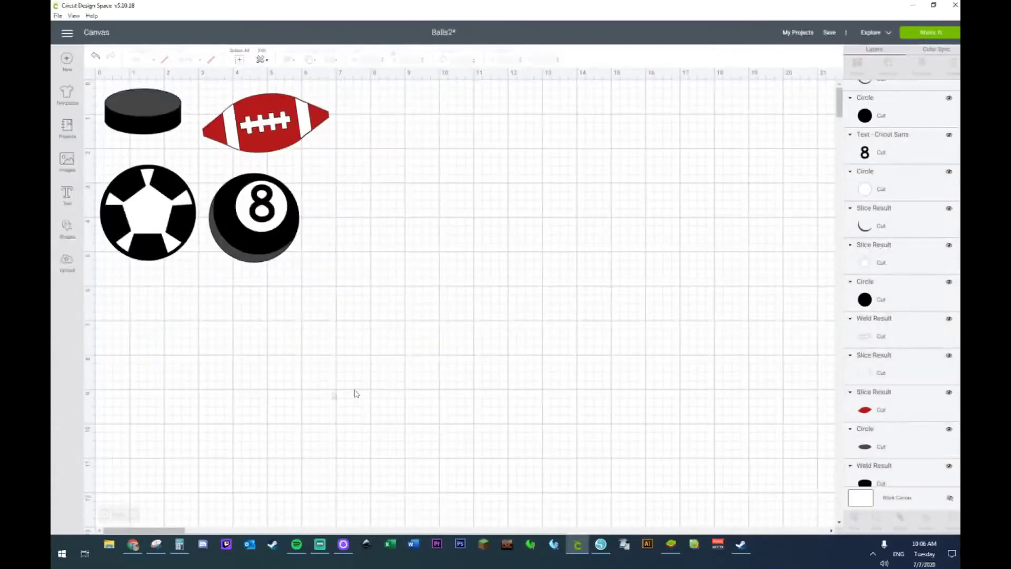
# Add a circle about 5.53 inches wide and duplicate it, placing the two circles apart on the empty canvas
pyautogui.click(67, 227)
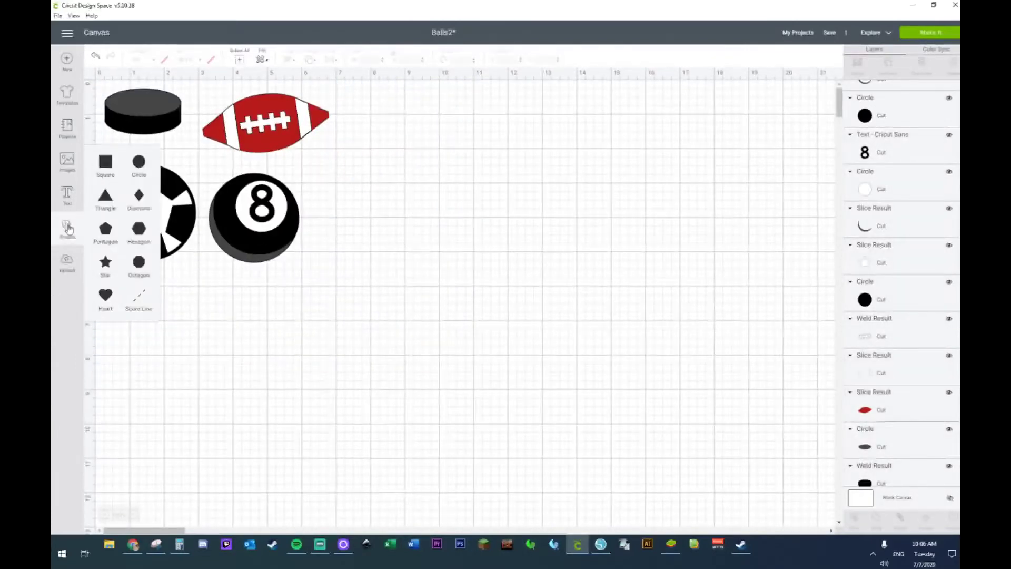
pyautogui.click(139, 163)
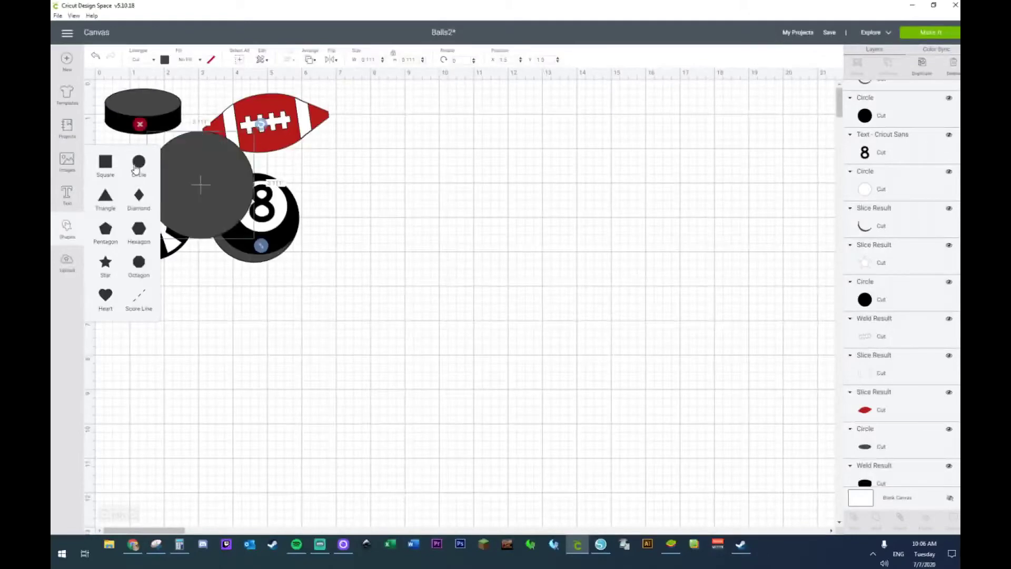
pyautogui.moveTo(209, 222); pyautogui.dragTo(640, 419)
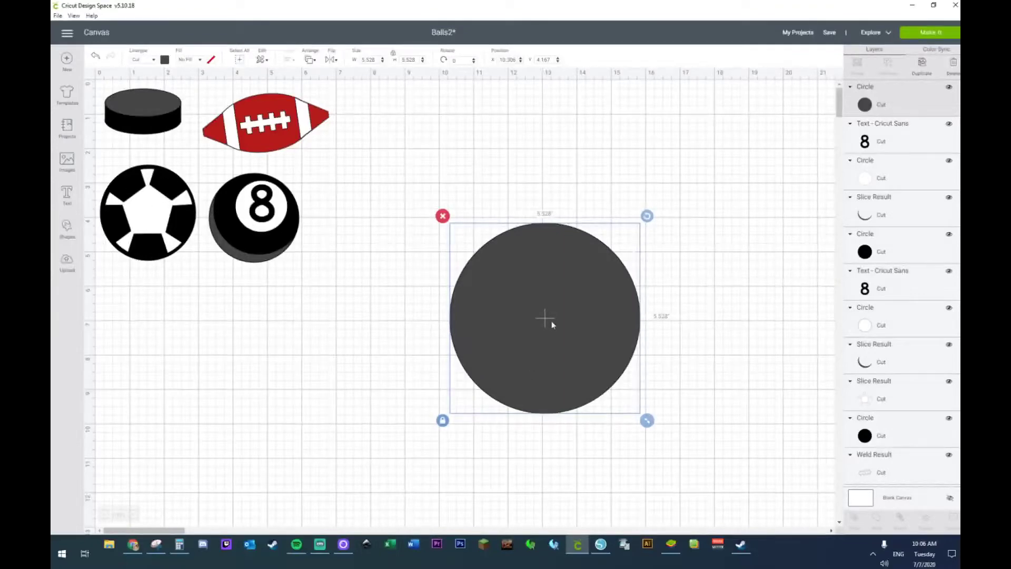
pyautogui.moveTo(552, 326); pyautogui.dragTo(552, 290)
pyautogui.hotkey('ctrl', 'd')
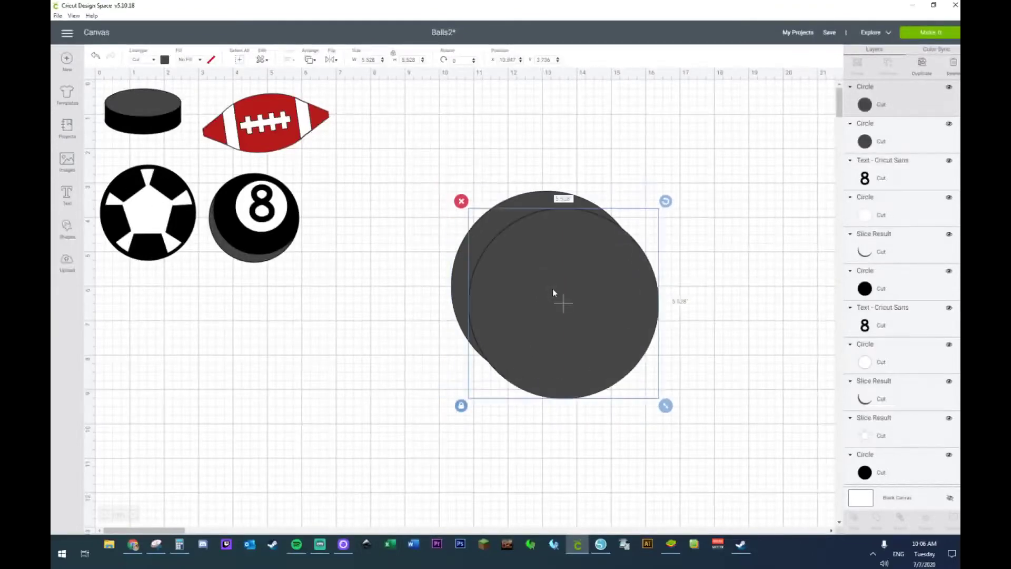
pyautogui.moveTo(570, 307); pyautogui.dragTo(339, 371)
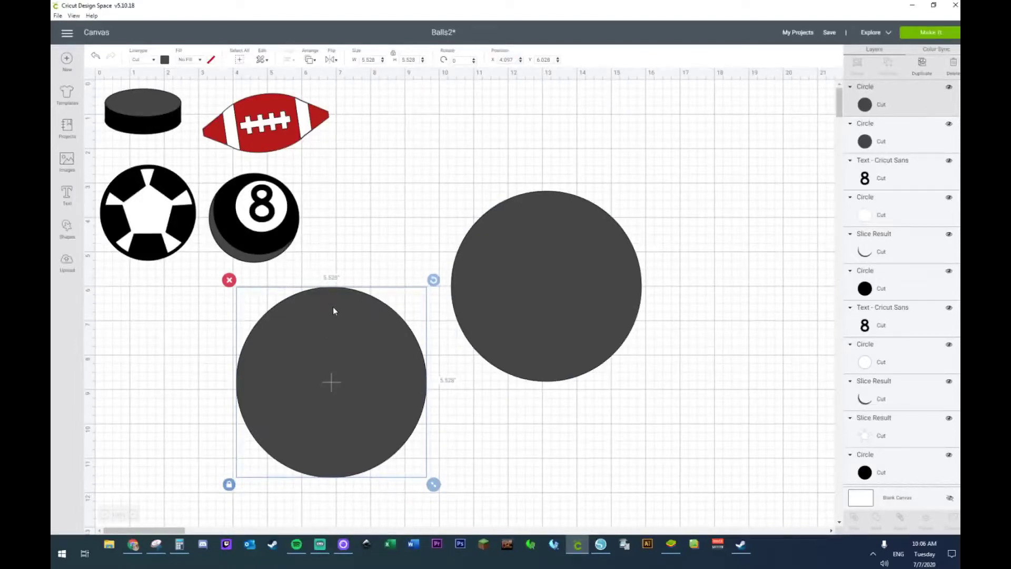
pyautogui.moveTo(606, 280); pyautogui.dragTo(671, 236)
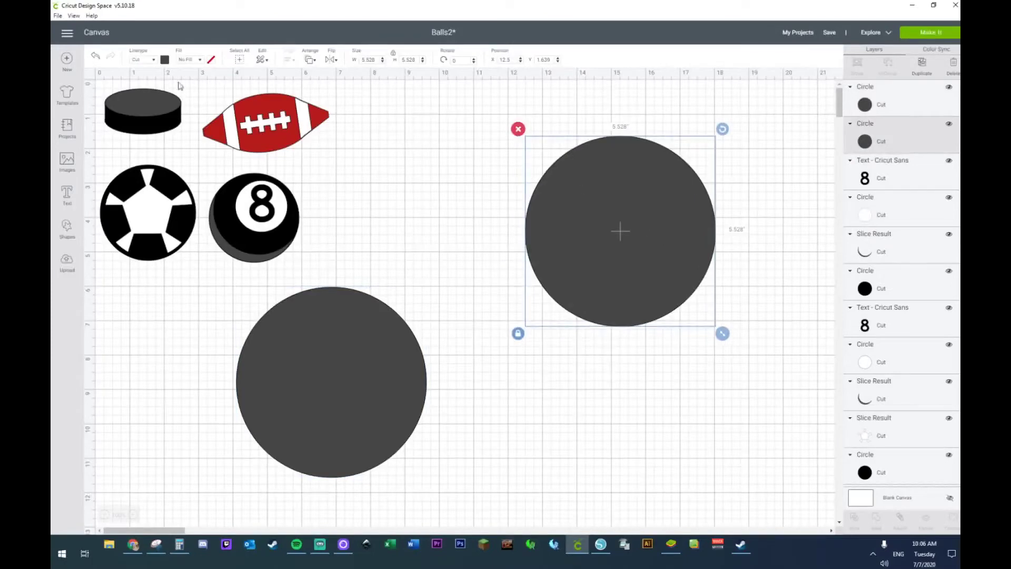
# Colour the upper-right circle black and the lower-left circle white
pyautogui.click(168, 59)
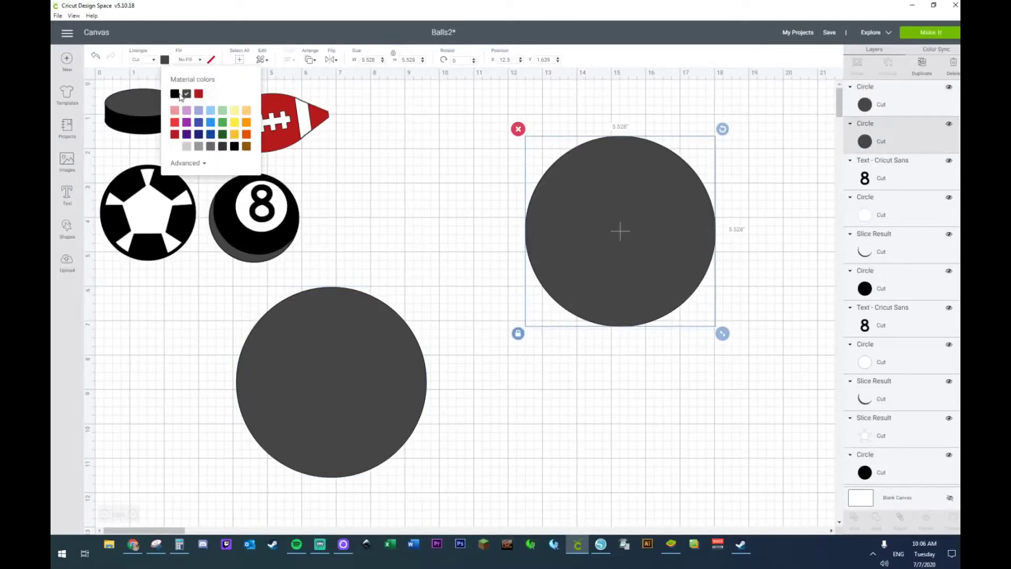
pyautogui.click(174, 93)
pyautogui.click(477, 377)
pyautogui.moveTo(314, 377); pyautogui.dragTo(380, 373)
pyautogui.click(166, 60)
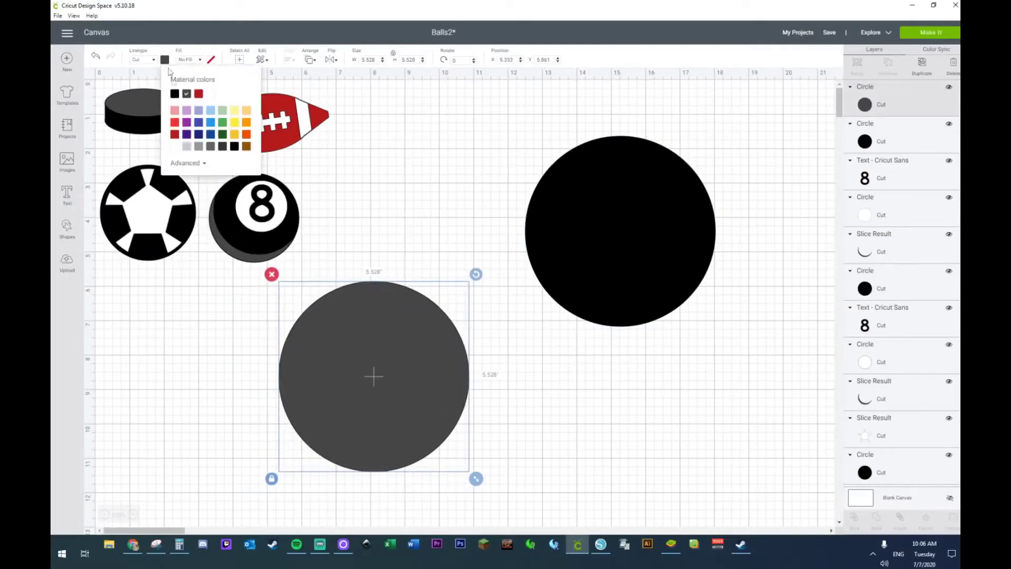
pyautogui.click(176, 146)
pyautogui.click(554, 419)
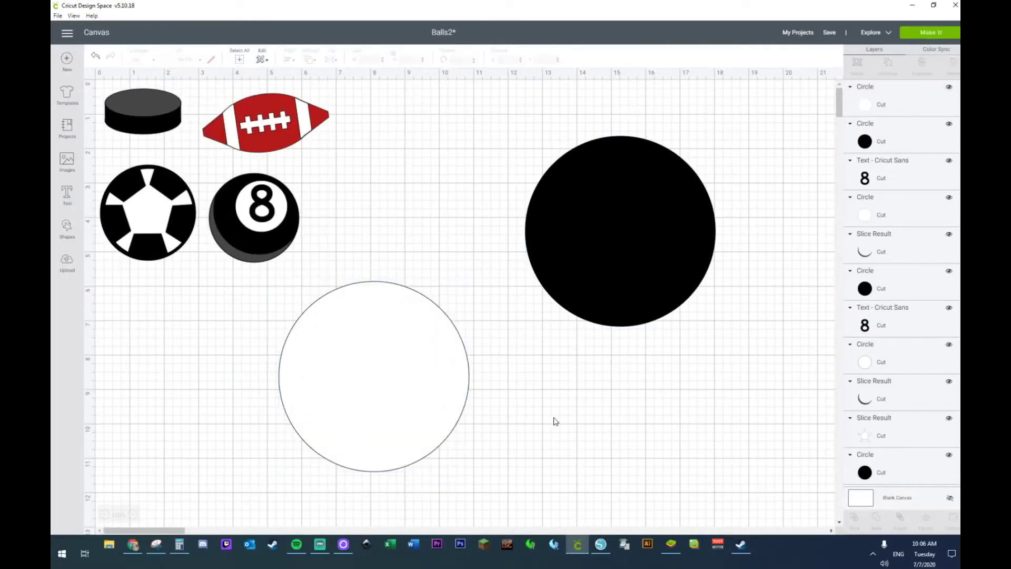
# Add a pentagon about 3.27 inches wide and place it on the white circle
pyautogui.click(69, 232)
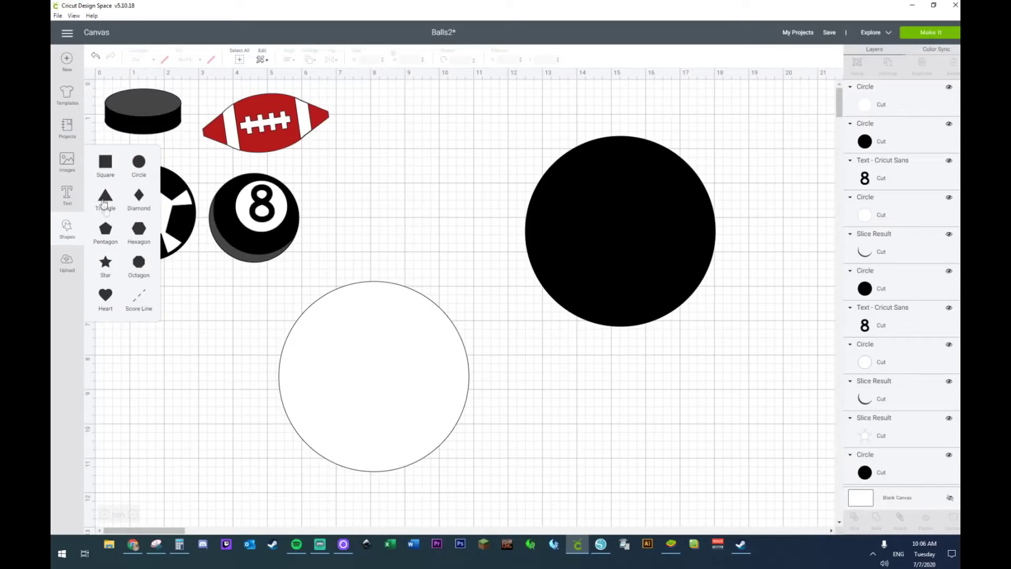
pyautogui.click(105, 230)
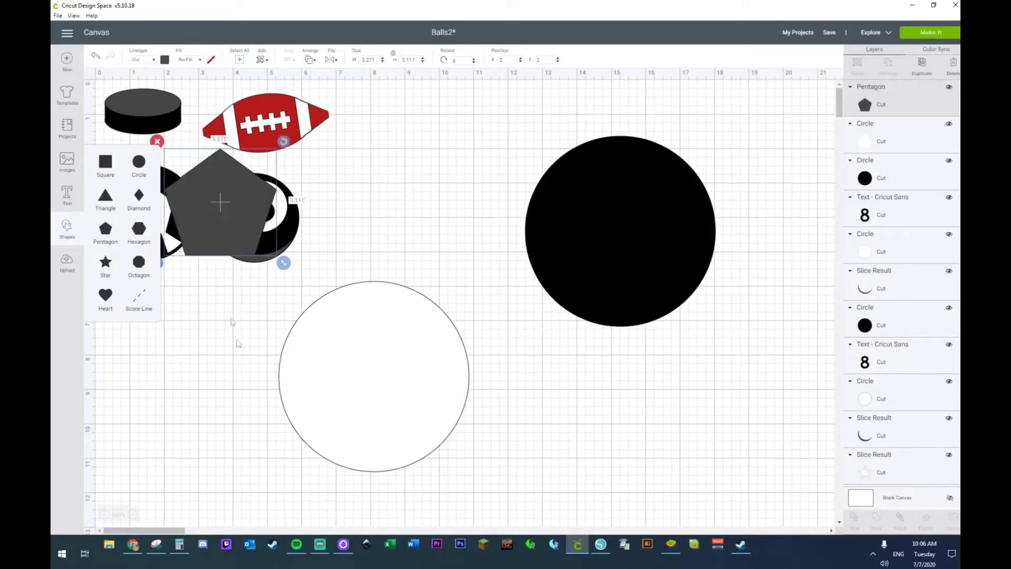
pyautogui.moveTo(231, 232); pyautogui.dragTo(395, 394)
# Align the centres of the pentagon and the white circle, then nudge the pentagon slightly upward
pyautogui.click(252, 304)
pyautogui.moveTo(252, 304); pyautogui.dragTo(542, 533)
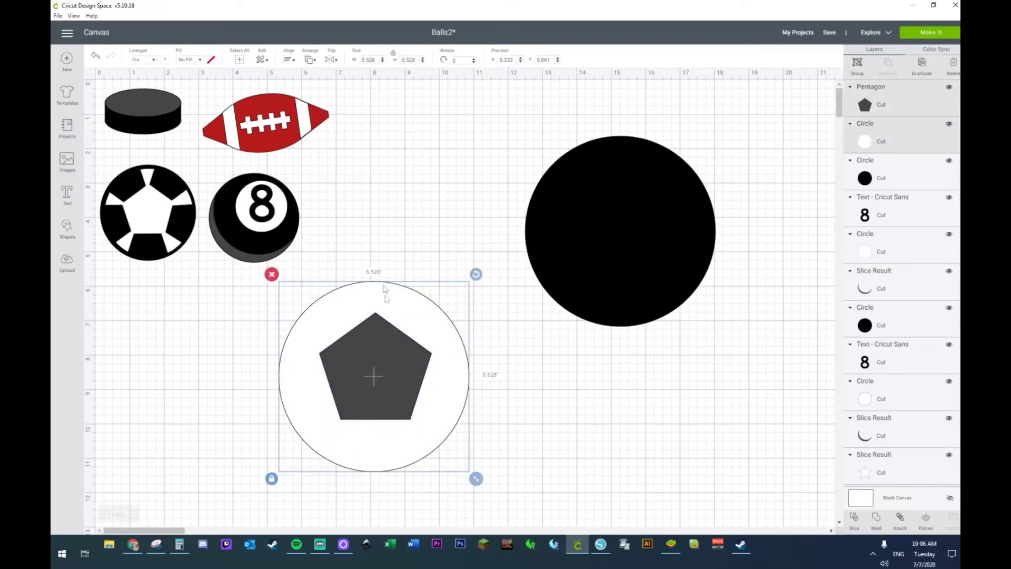
pyautogui.click(289, 61)
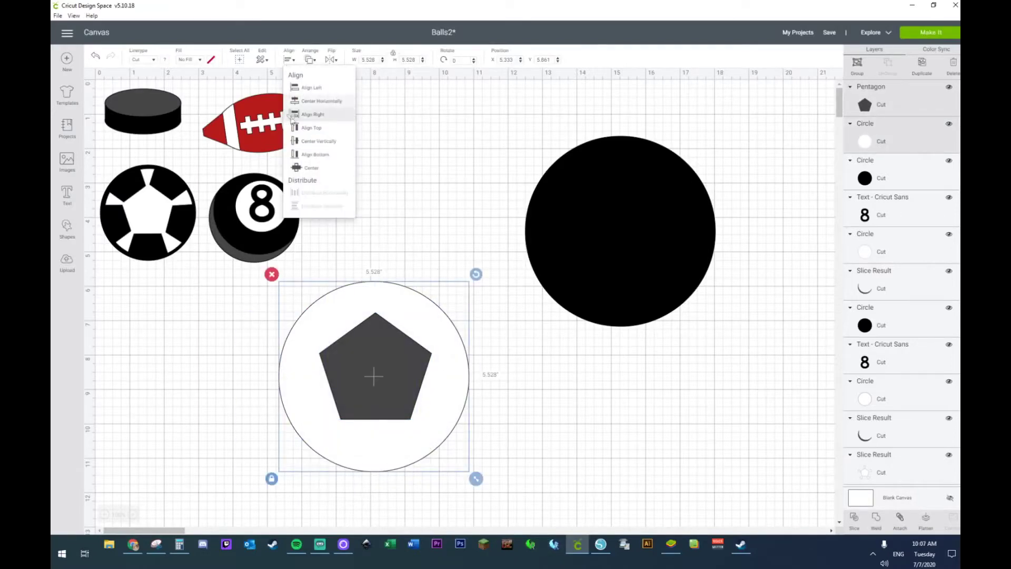
pyautogui.click(296, 167)
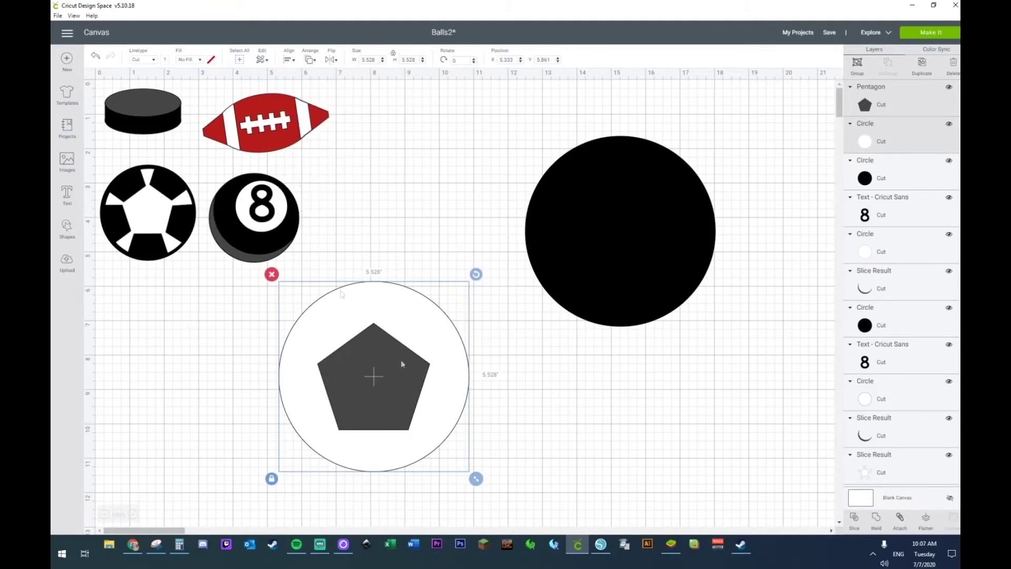
pyautogui.click(623, 496)
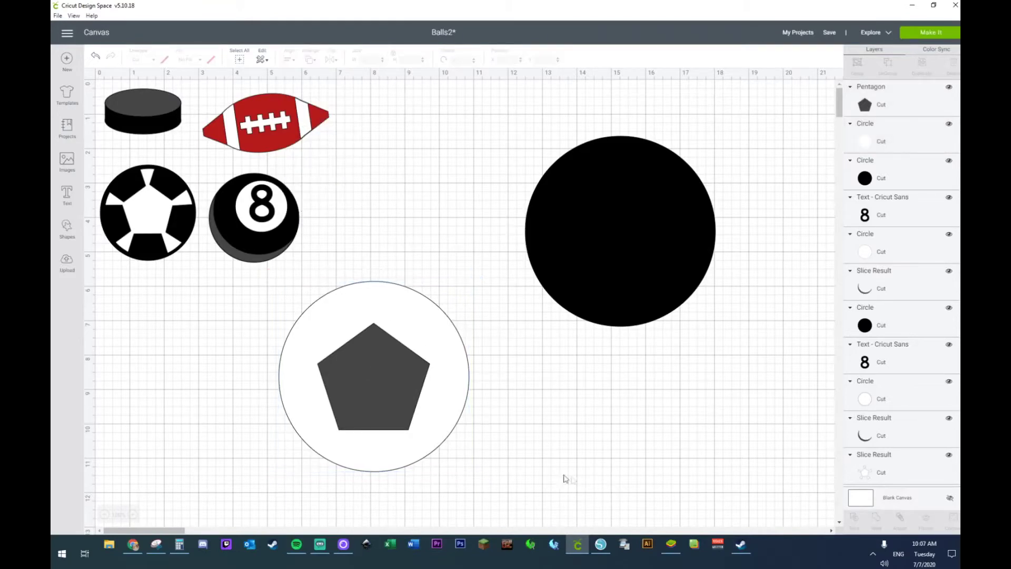
pyautogui.click(362, 406)
pyautogui.press('Up')
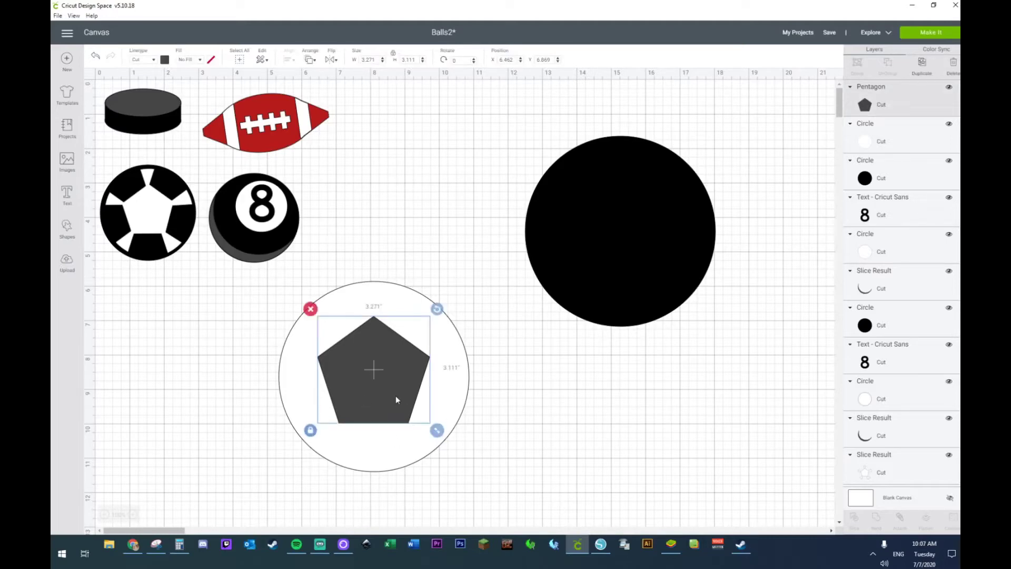
# Duplicate the central pentagon, rotate the copy to about 36°, and fit it along the central pentagon's upper-right edge with a narrow gap
pyautogui.hotkey('ctrl', 'd')
pyautogui.moveTo(388, 397); pyautogui.dragTo(417, 271)
pyautogui.moveTo(484, 204); pyautogui.dragTo(520, 247)
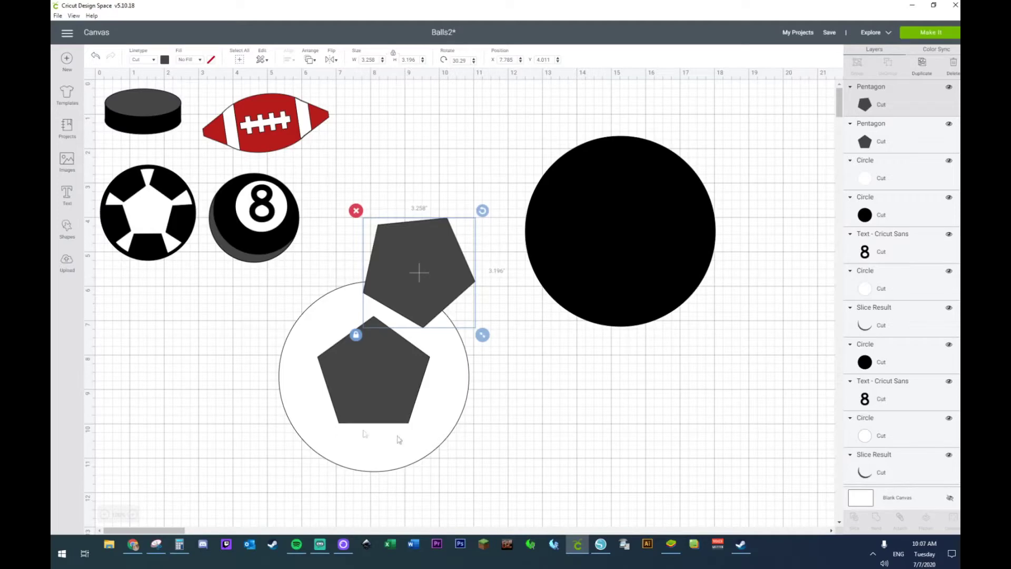
pyautogui.moveTo(464, 253); pyautogui.dragTo(481, 273)
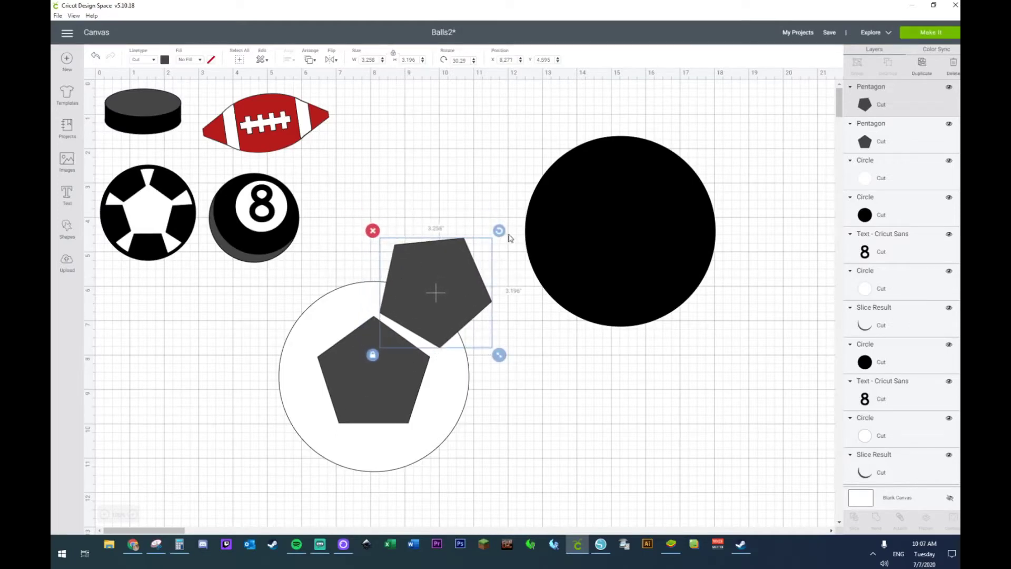
pyautogui.moveTo(503, 232); pyautogui.dragTo(512, 246)
pyautogui.click(448, 266)
pyautogui.moveTo(448, 269); pyautogui.dragTo(451, 267)
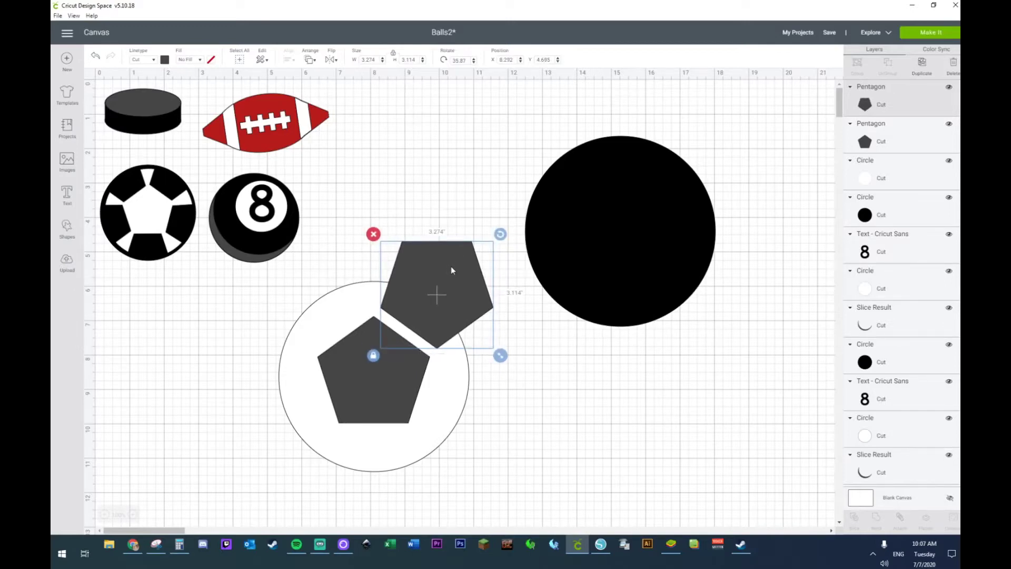
# Duplicate the upper-right pentagon, rotate the copy to about 108°, and fit it along the central pentagon's lower-right edge
pyautogui.hotkey('ctrl', 'd')
pyautogui.moveTo(535, 310); pyautogui.dragTo(533, 352)
pyautogui.moveTo(469, 319); pyautogui.dragTo(502, 405)
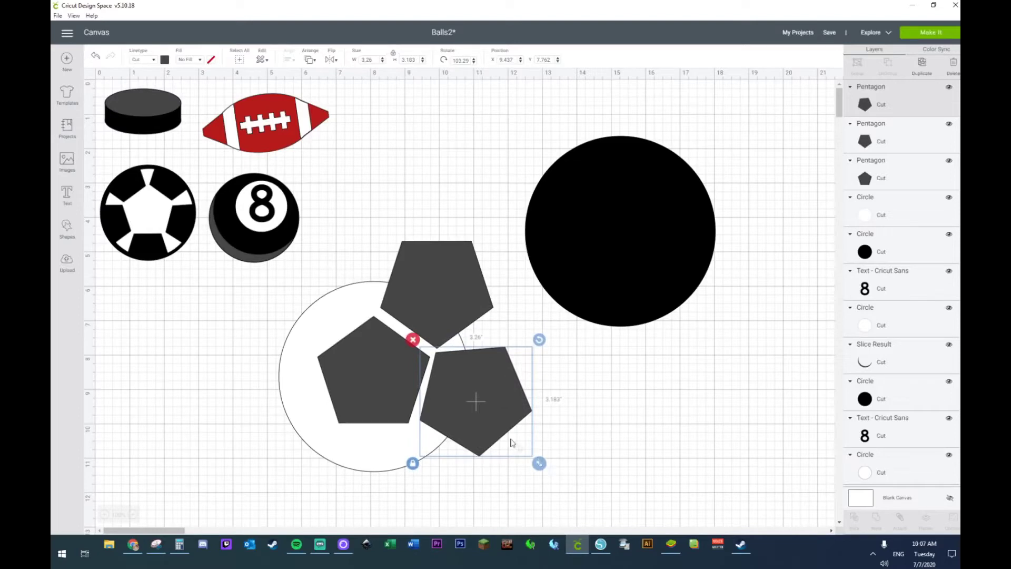
pyautogui.moveTo(540, 340); pyautogui.dragTo(545, 353)
pyautogui.moveTo(501, 388); pyautogui.dragTo(505, 408)
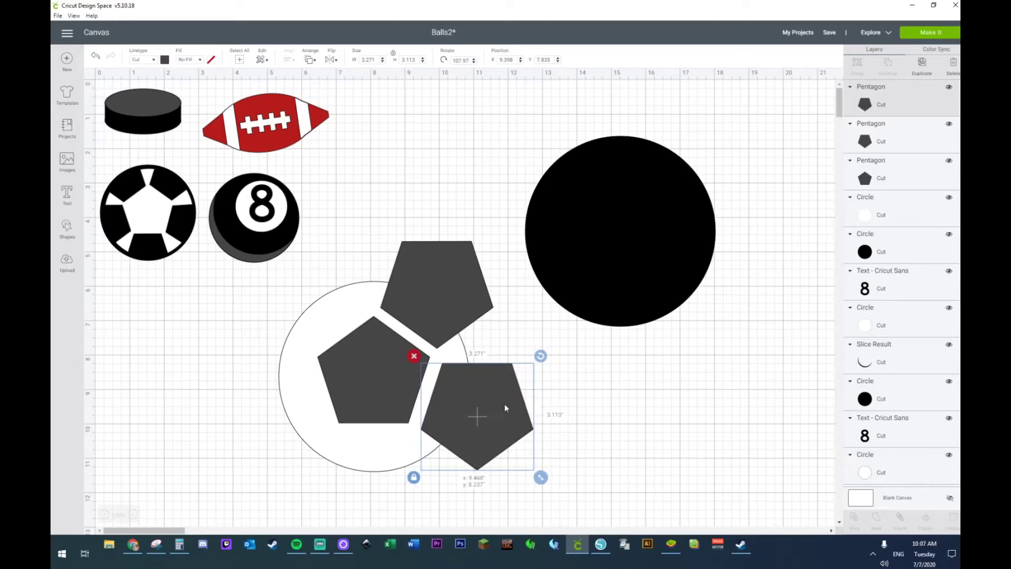
pyautogui.click(582, 402)
# Duplicate the lower-right pentagon, rotate the copy to about 180°, and place it directly below the central pentagon
pyautogui.click(480, 435)
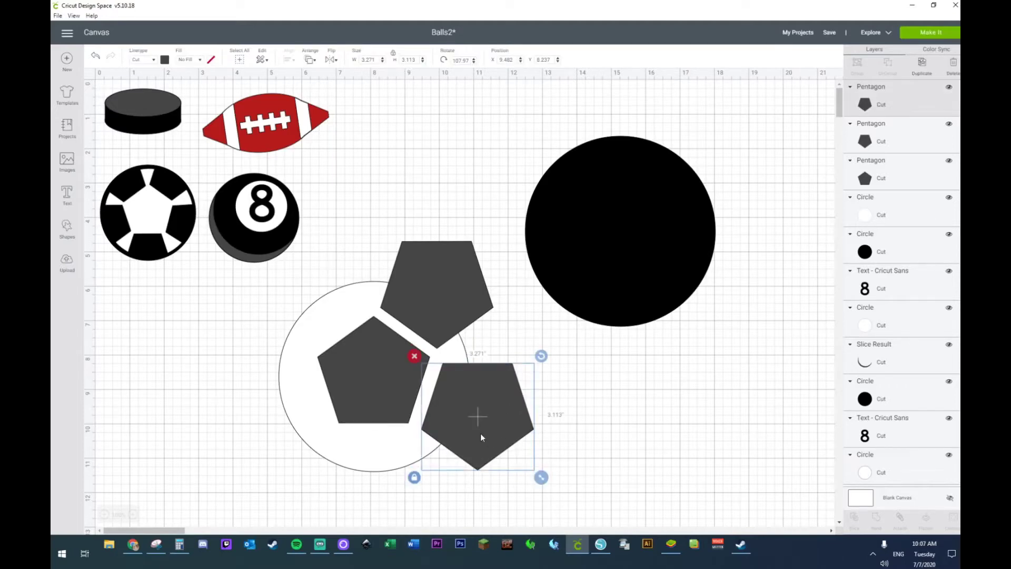
pyautogui.hotkey('ctrl', 'd')
pyautogui.moveTo(563, 377); pyautogui.dragTo(566, 485)
pyautogui.moveTo(469, 441); pyautogui.dragTo(373, 481)
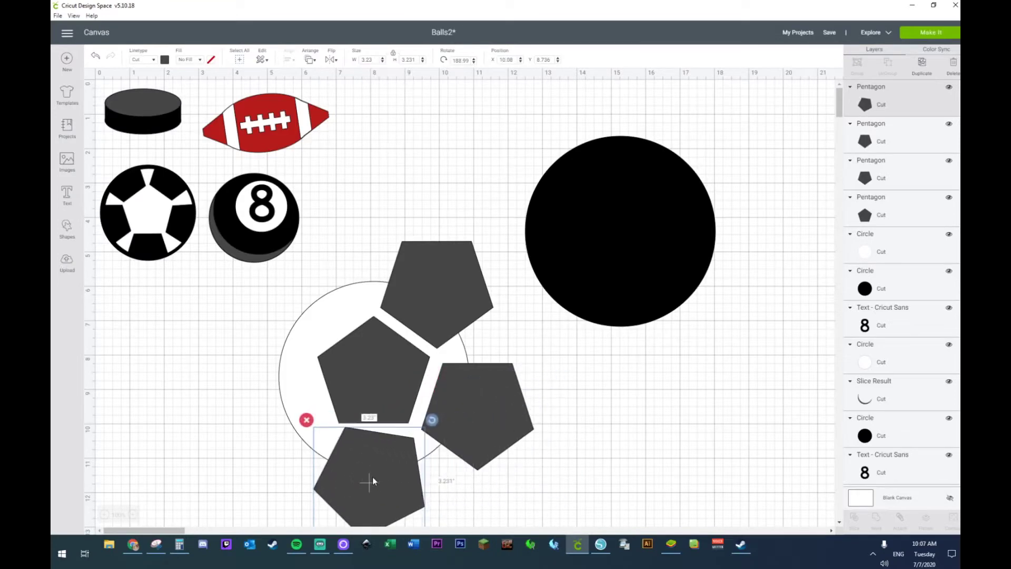
pyautogui.scroll(-3, 397, 497)
pyautogui.moveTo(433, 323)
pyautogui.mouseDown()
pyautogui.moveTo(431, 310)
pyautogui.moveTo(433, 327)
pyautogui.mouseUp()
pyautogui.moveTo(393, 386); pyautogui.dragTo(394, 385)
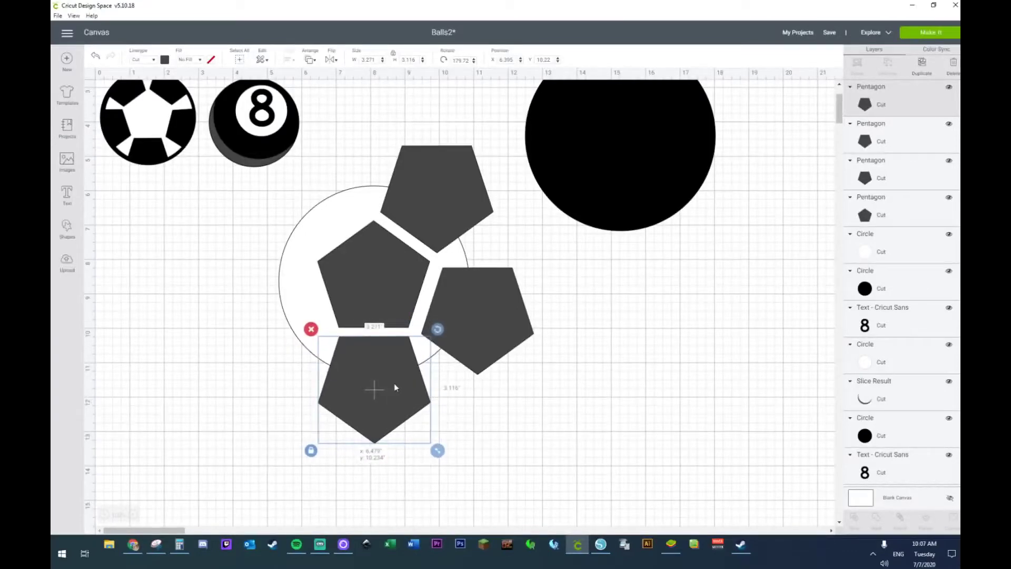
# Copy the bottom pentagon, rotate the copy to about 251°, and fit it along the central pentagon's lower-left edge
pyautogui.hotkey('ctrl', 'c')
pyautogui.hotkey('ctrl', 'v')
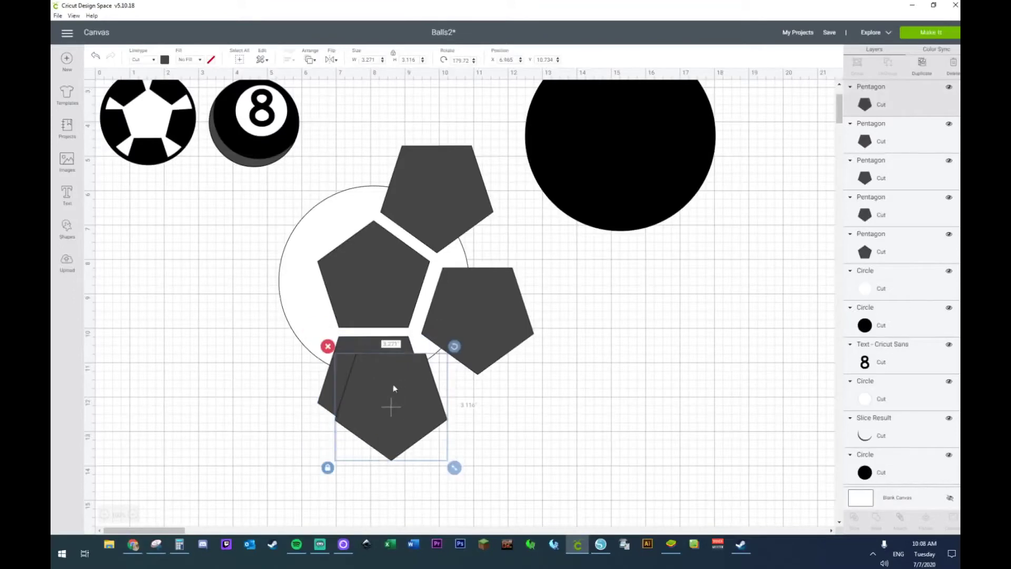
pyautogui.moveTo(400, 376); pyautogui.dragTo(286, 317)
pyautogui.moveTo(342, 287); pyautogui.dragTo(351, 394)
pyautogui.moveTo(283, 345); pyautogui.dragTo(278, 314)
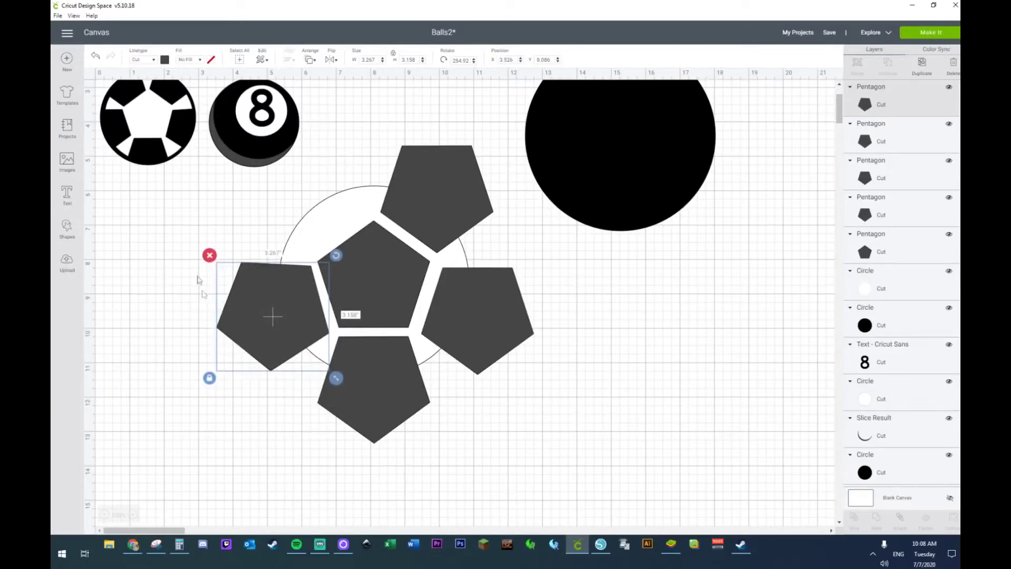
pyautogui.moveTo(342, 254); pyautogui.dragTo(337, 245)
pyautogui.moveTo(253, 304); pyautogui.dragTo(251, 303)
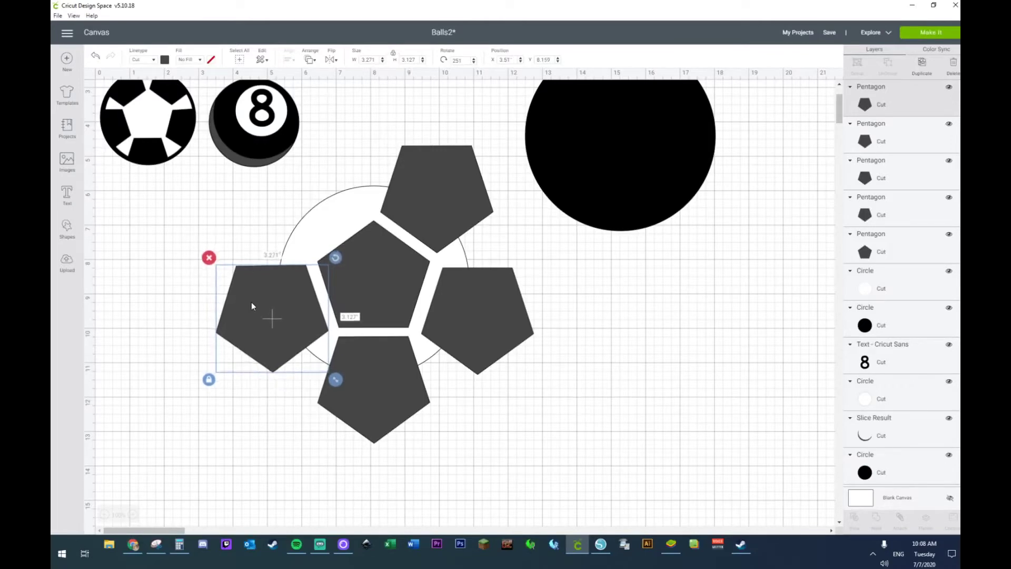
# Duplicate the lower-left pentagon, rotate the copy to about 35°, and fit it along the central pentagon's upper-left edge
pyautogui.hotkey('ctrl', 'd')
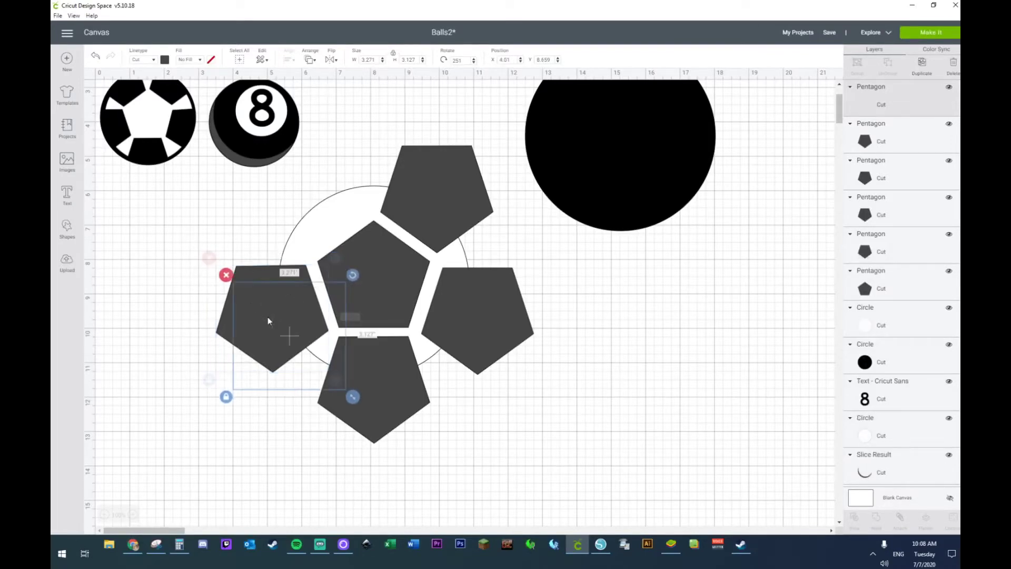
pyautogui.moveTo(353, 274); pyautogui.dragTo(317, 417)
pyautogui.moveTo(295, 293); pyautogui.dragTo(300, 212)
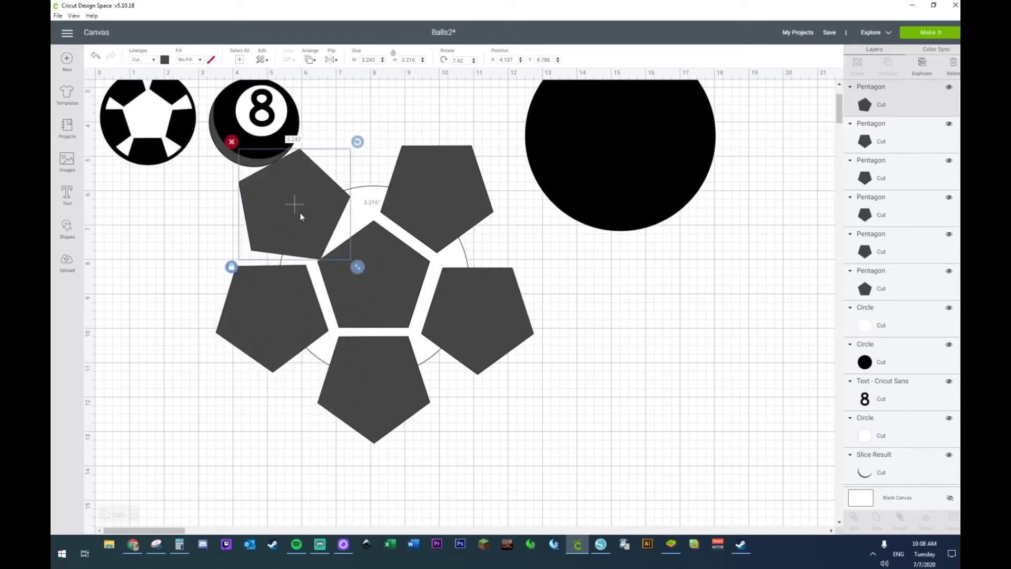
pyautogui.moveTo(359, 141); pyautogui.dragTo(375, 172)
pyautogui.moveTo(312, 205); pyautogui.dragTo(327, 196)
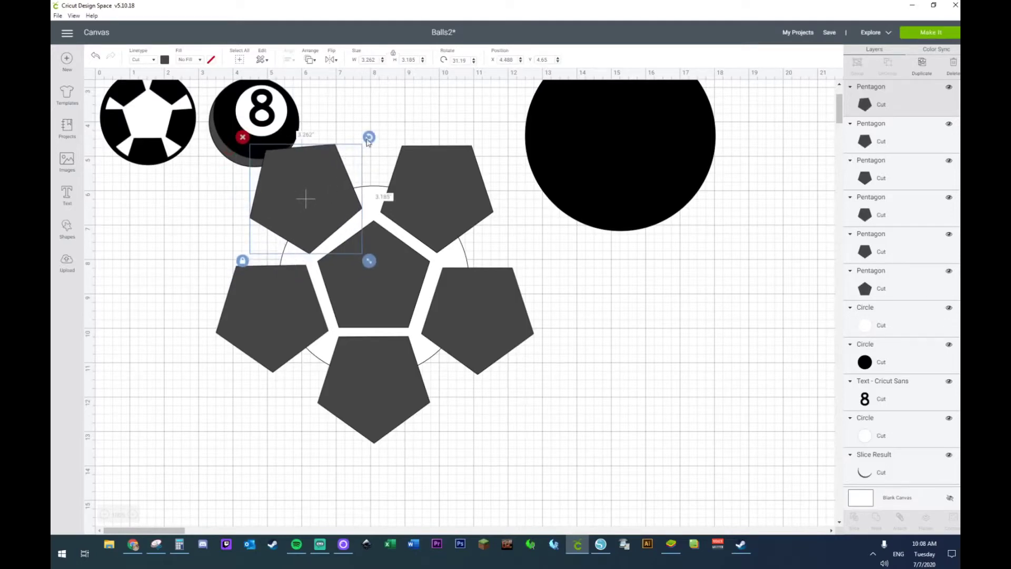
pyautogui.moveTo(376, 139); pyautogui.dragTo(380, 143)
pyautogui.moveTo(306, 178); pyautogui.dragTo(310, 179)
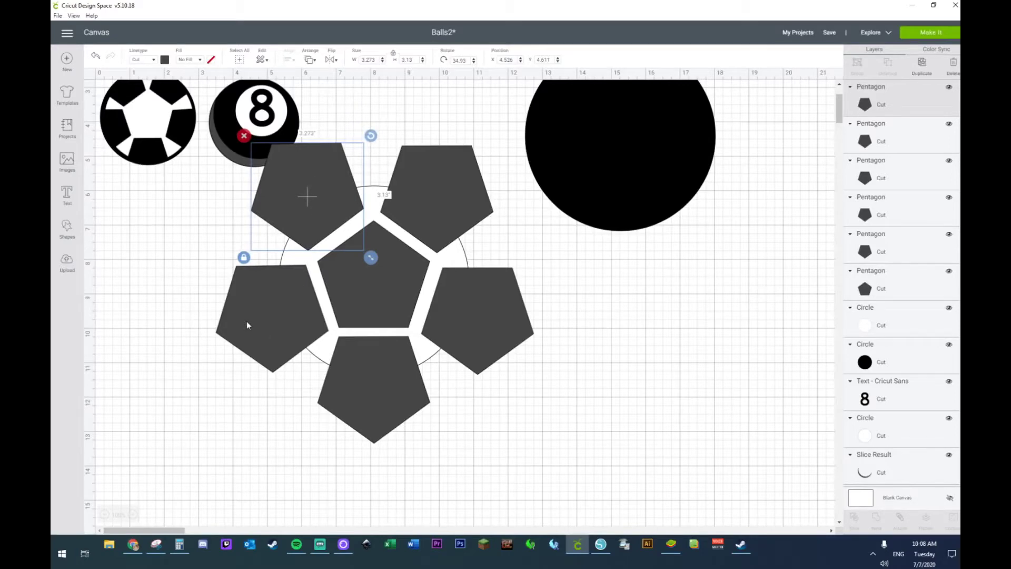
# Select all six pentagons without the circle and weld them into one shape
pyautogui.moveTo(580, 458); pyautogui.dragTo(186, 223)
pyautogui.click(582, 390)
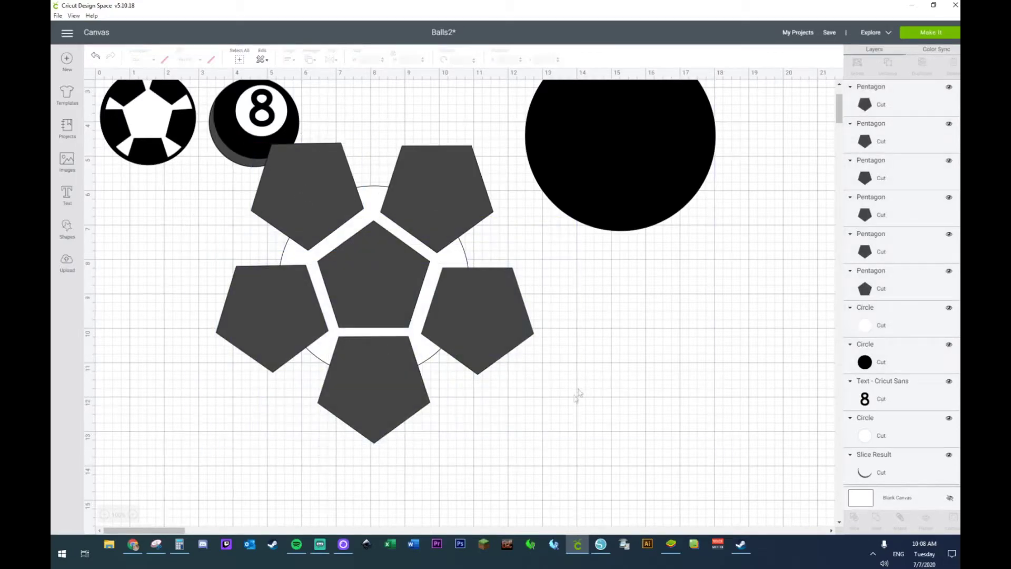
pyautogui.click(351, 217)
pyautogui.keyDown('shift'); pyautogui.click(427, 185); pyautogui.keyUp('shift')
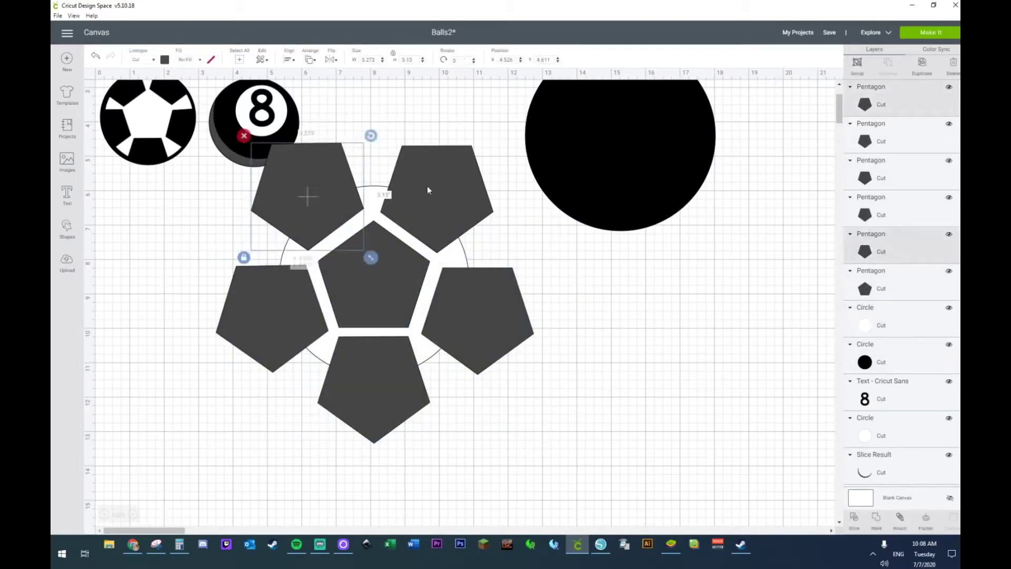
pyautogui.keyDown('shift'); pyautogui.click(377, 258); pyautogui.keyUp('shift')
pyautogui.keyDown('shift'); pyautogui.click(490, 297); pyautogui.keyUp('shift')
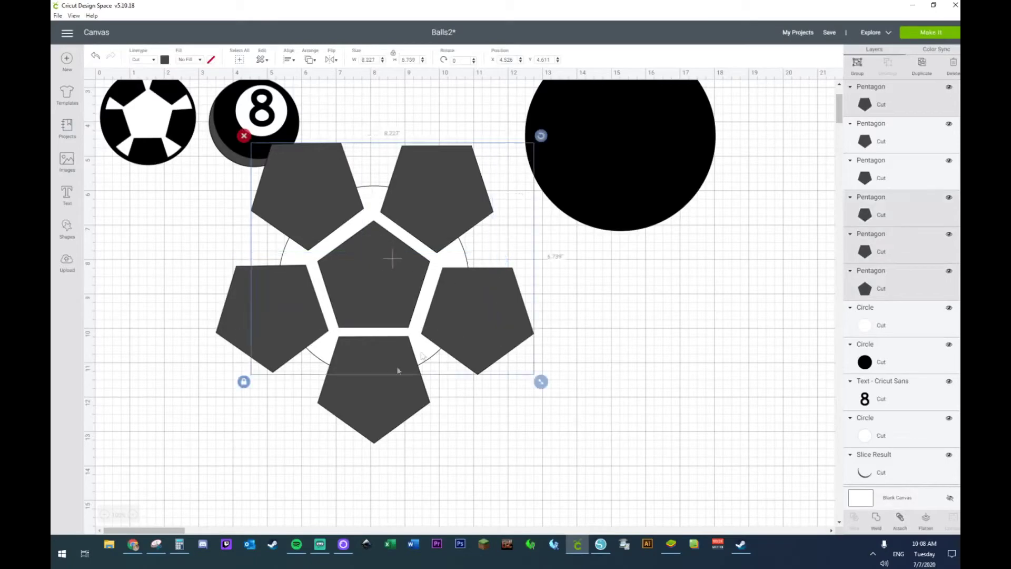
pyautogui.keyDown('shift'); pyautogui.click(359, 392); pyautogui.keyUp('shift')
pyautogui.keyDown('shift'); pyautogui.click(258, 309); pyautogui.keyUp('shift')
pyautogui.rightClick(258, 310)
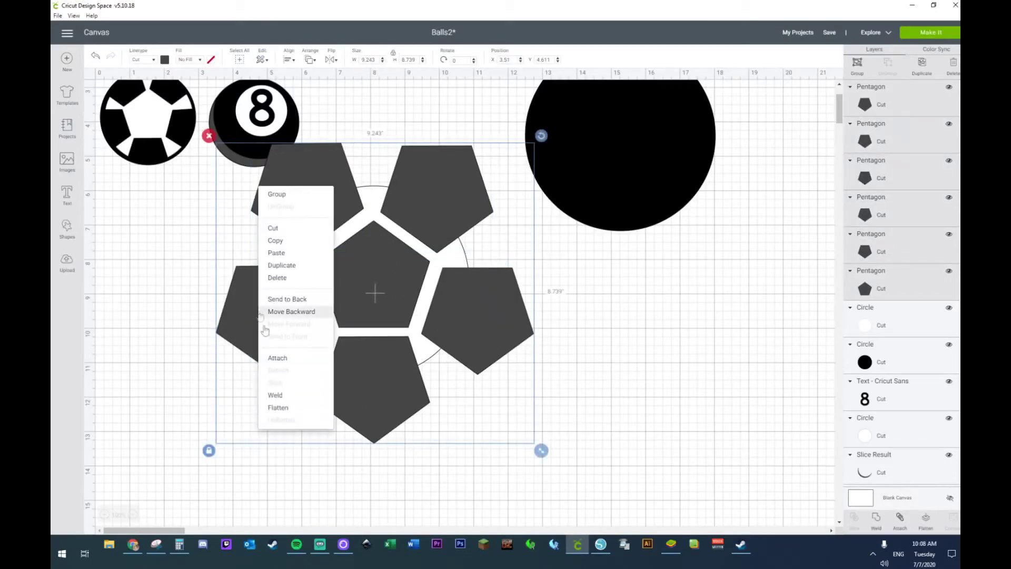
pyautogui.click(278, 396)
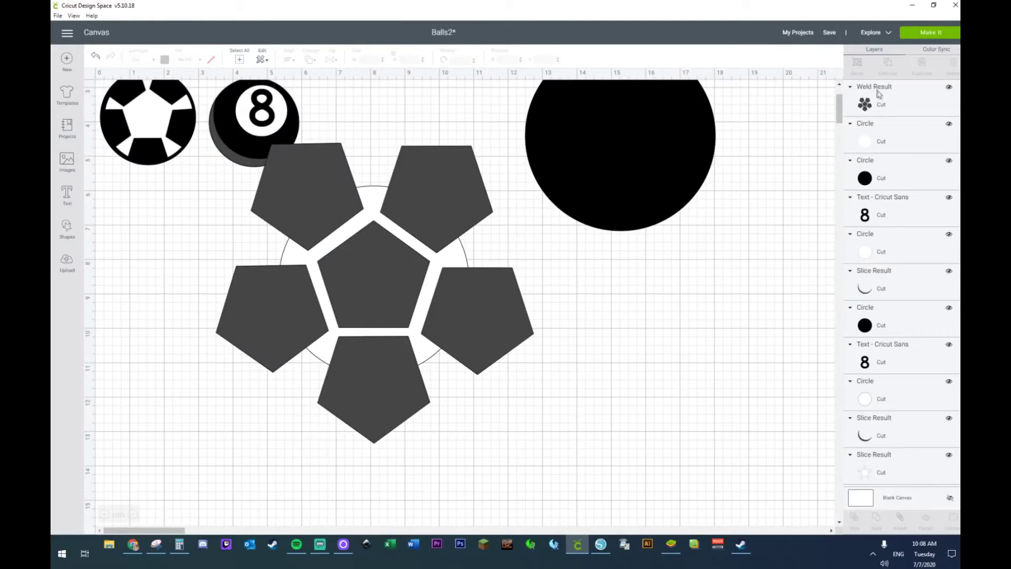
# Slice the welded pentagons with the white circle
pyautogui.click(881, 102)
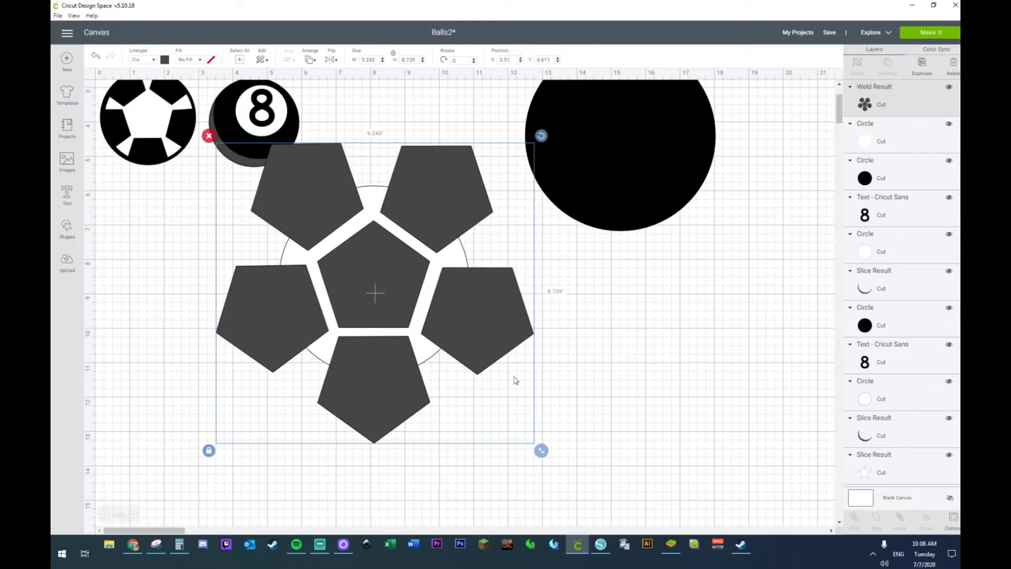
pyautogui.click(595, 382)
pyautogui.moveTo(599, 380); pyautogui.dragTo(363, 327)
pyautogui.rightClick(363, 330)
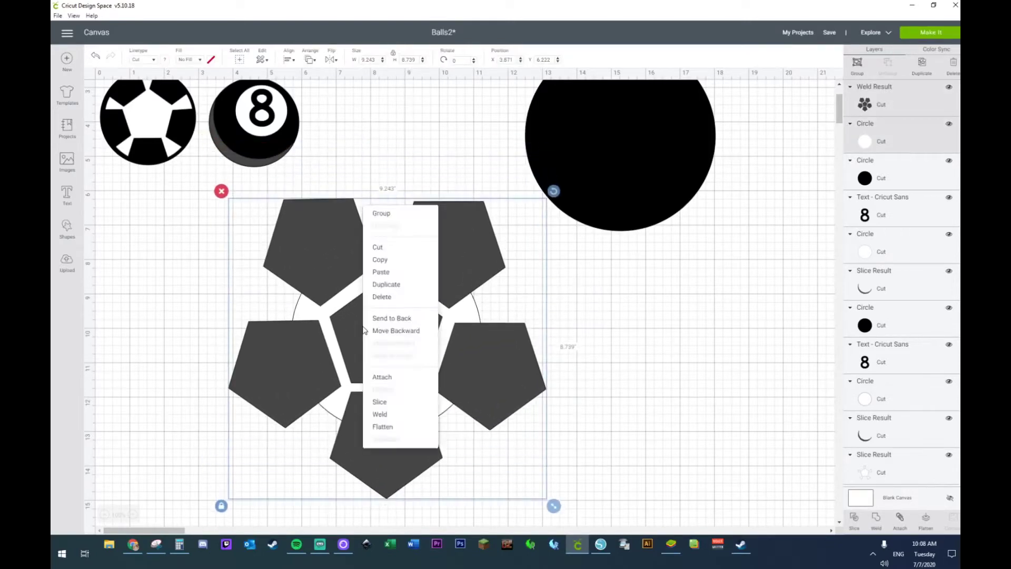
pyautogui.click(379, 402)
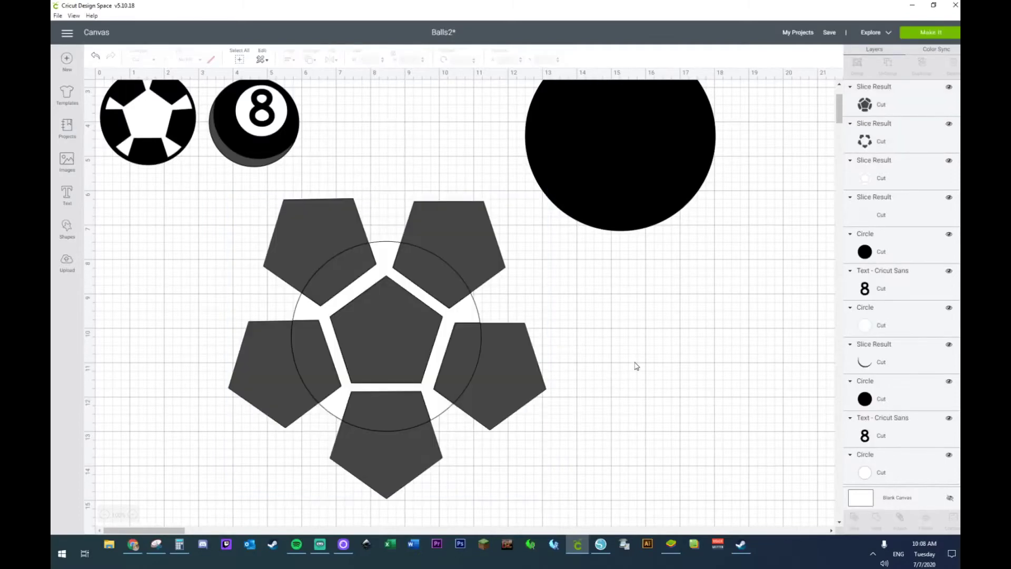
# Colour the sliced soccer-ball panels white and move them to the empty area below the black circle
pyautogui.moveTo(401, 317); pyautogui.dragTo(623, 147)
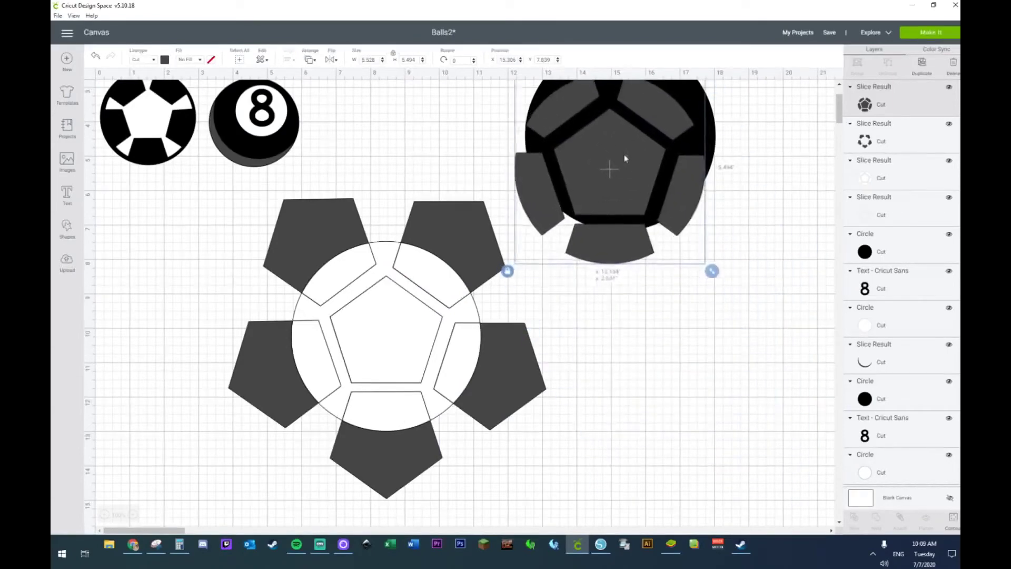
pyautogui.click(165, 60)
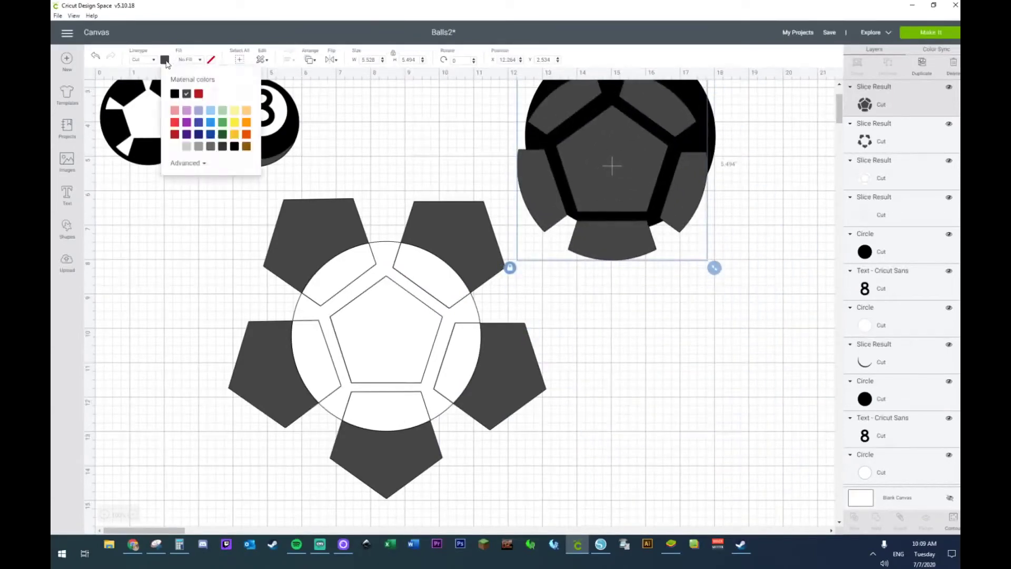
pyautogui.click(211, 95)
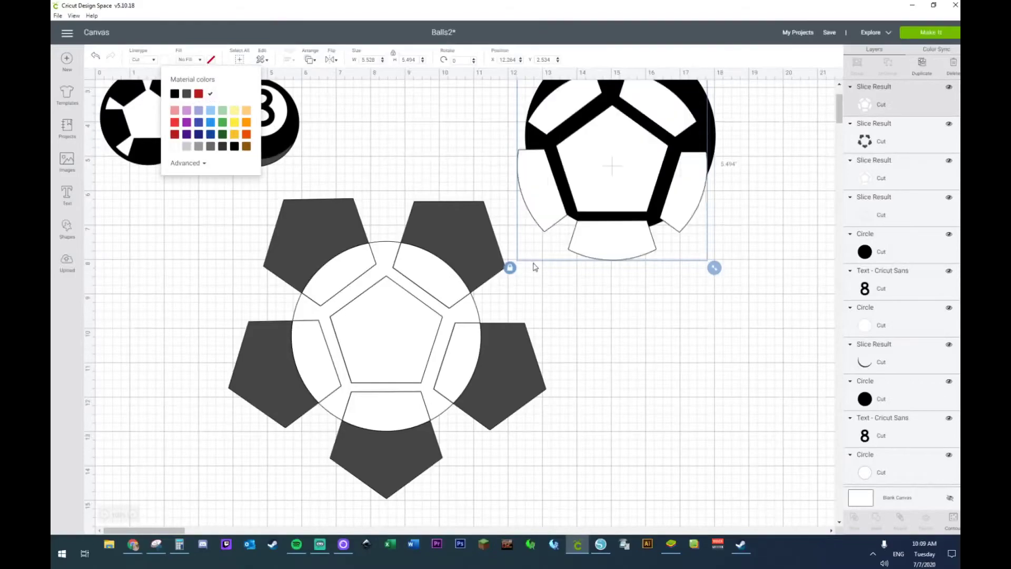
pyautogui.scroll(3, 606, 258)
pyautogui.moveTo(633, 253); pyautogui.dragTo(697, 424)
# Delete the leftover outer pentagon pieces and the spare set of panels, and move the remaining frame slice upward
pyautogui.click(420, 329)
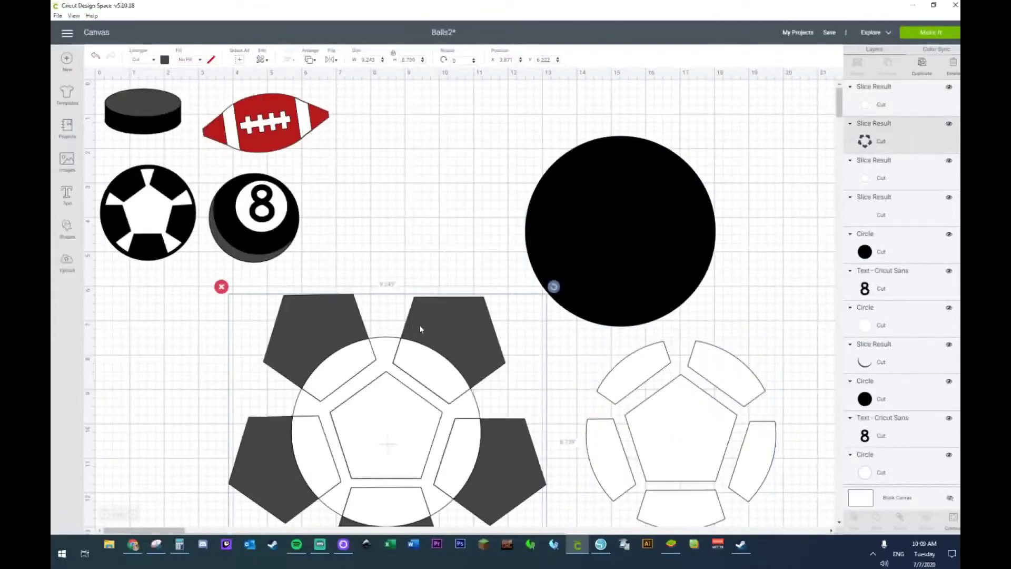
pyautogui.press('Delete')
pyautogui.moveTo(431, 361); pyautogui.dragTo(464, 316)
pyautogui.press('Delete')
pyautogui.moveTo(434, 390); pyautogui.dragTo(434, 323)
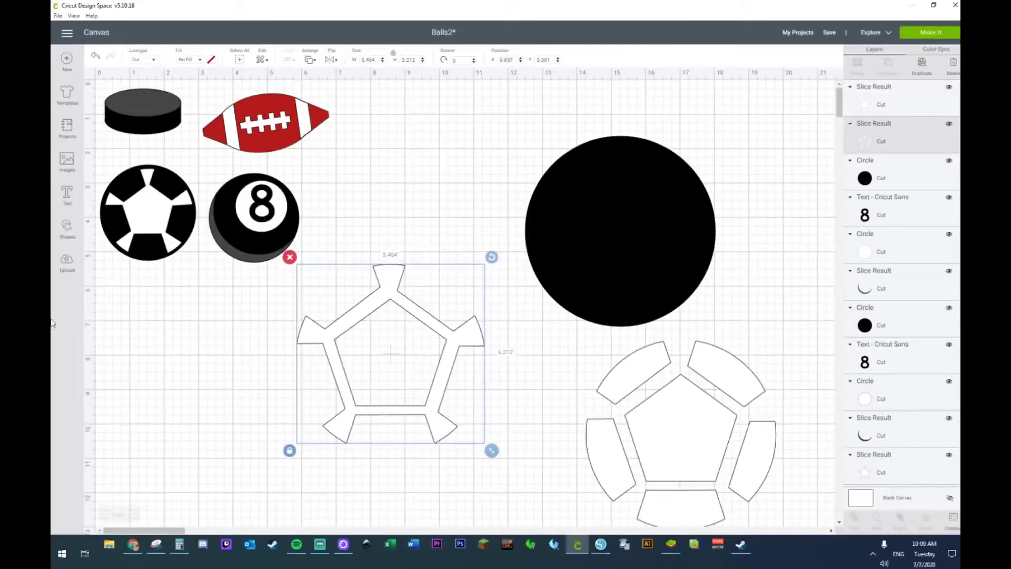
# Add a pentagon and enlarge it over the frame slice until it covers the frame's central pentagon opening
pyautogui.click(67, 228)
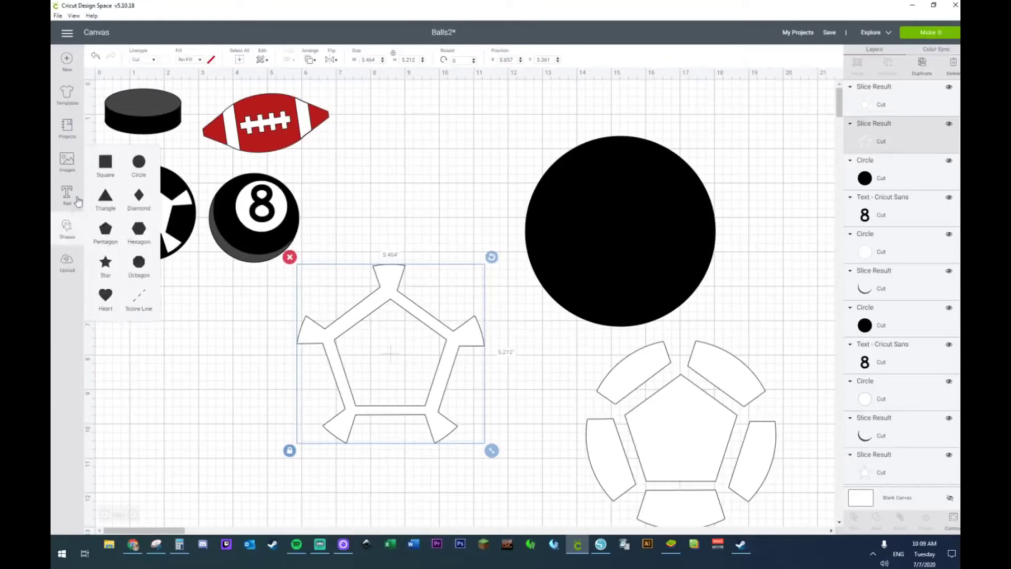
pyautogui.click(105, 228)
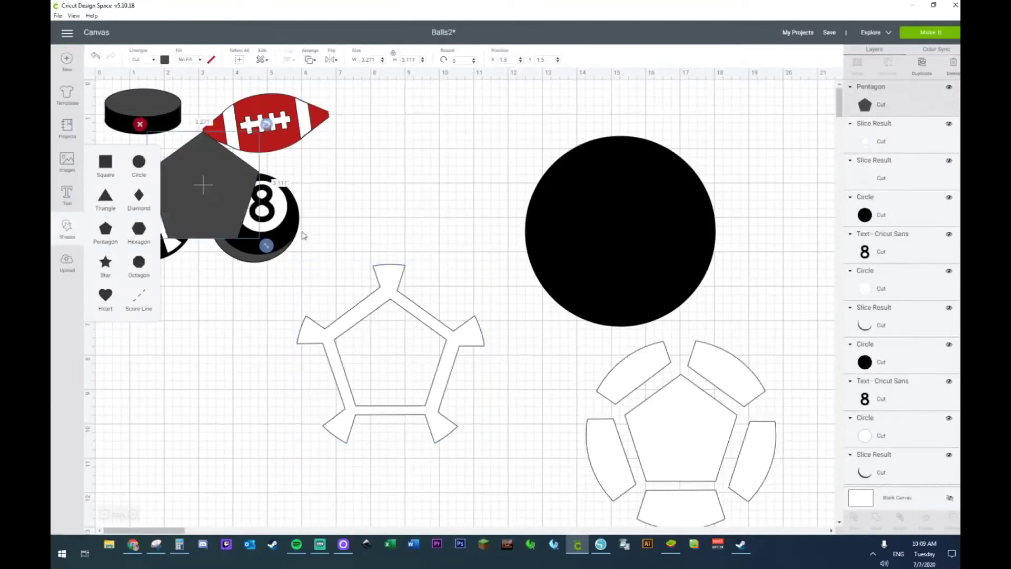
pyautogui.moveTo(232, 204); pyautogui.dragTo(402, 343)
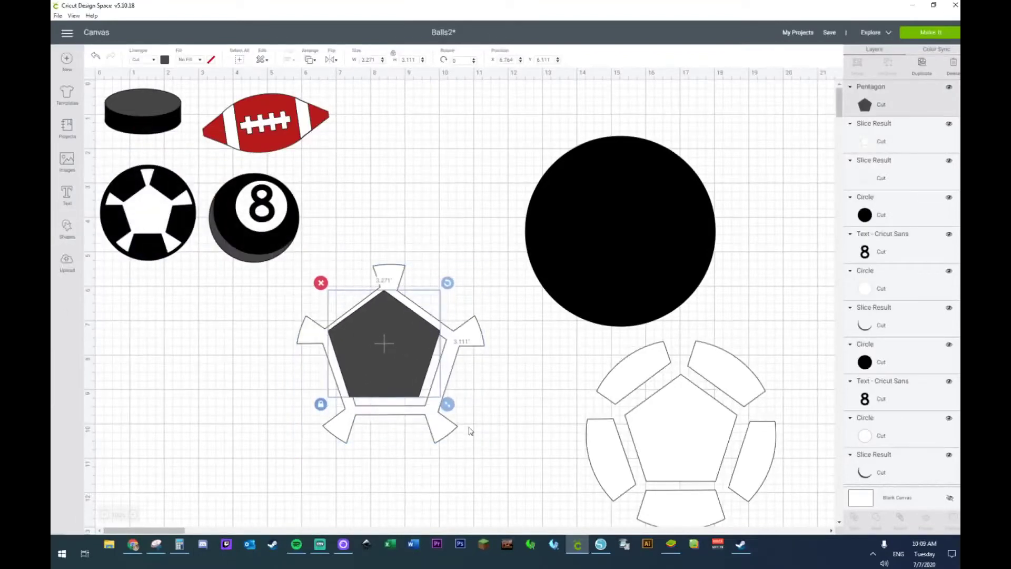
pyautogui.moveTo(448, 405); pyautogui.dragTo(459, 416)
pyautogui.moveTo(393, 384); pyautogui.dragTo(394, 388)
# Weld the new pentagon to the surrounding frame slice
pyautogui.moveTo(265, 294); pyautogui.dragTo(362, 388)
pyautogui.rightClick(420, 371)
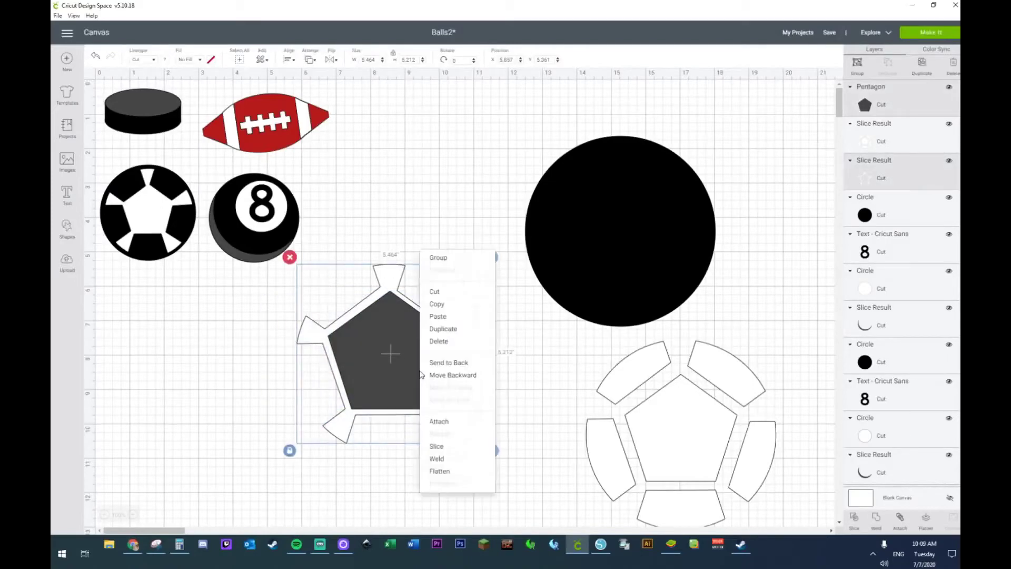
pyautogui.click(450, 460)
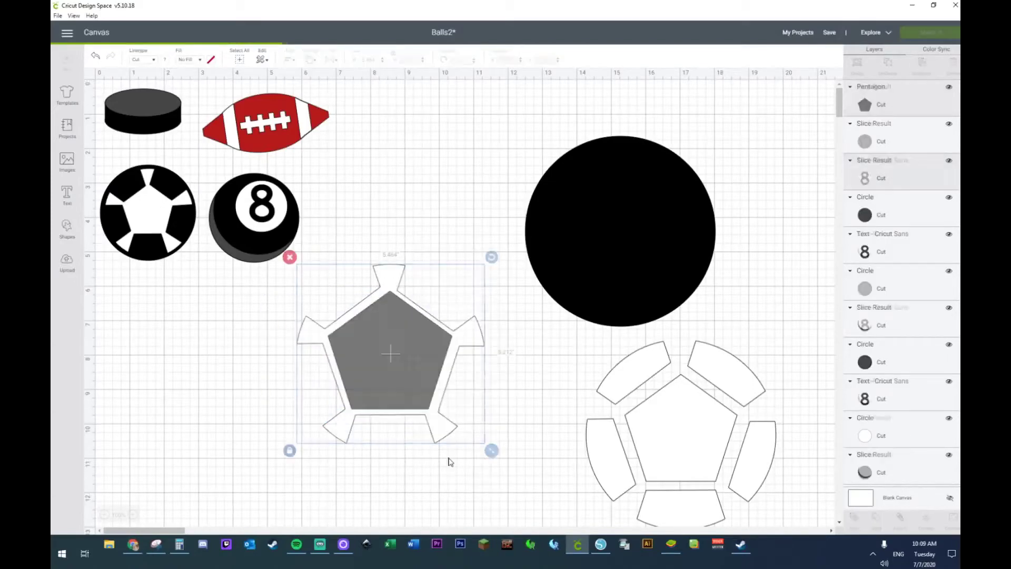
# Place the welded star-shaped piece over the black circle and move the loose panel set out of its way
pyautogui.moveTo(387, 373); pyautogui.dragTo(431, 334)
pyautogui.moveTo(666, 447); pyautogui.dragTo(648, 427)
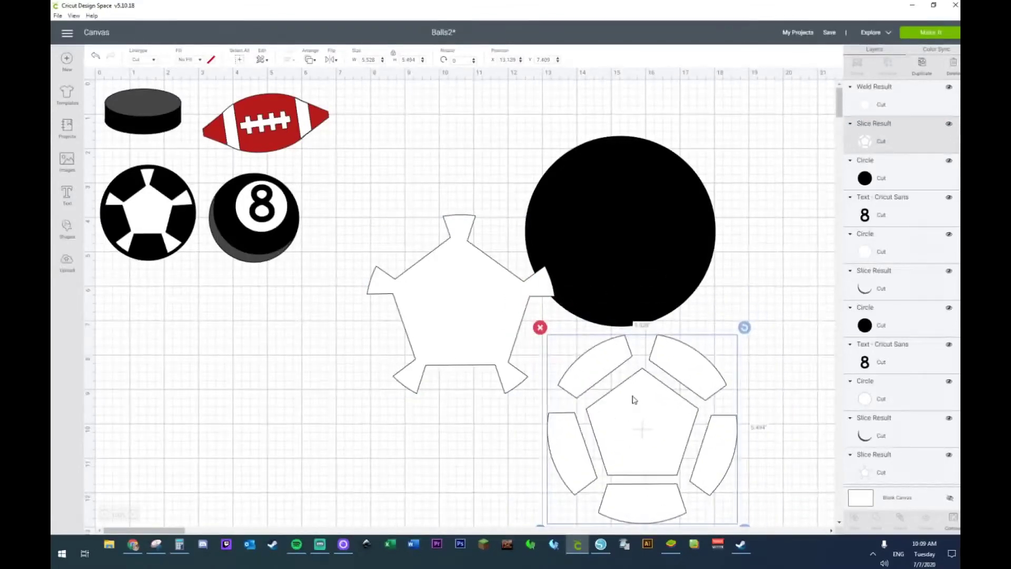
pyautogui.moveTo(473, 278); pyautogui.dragTo(626, 222)
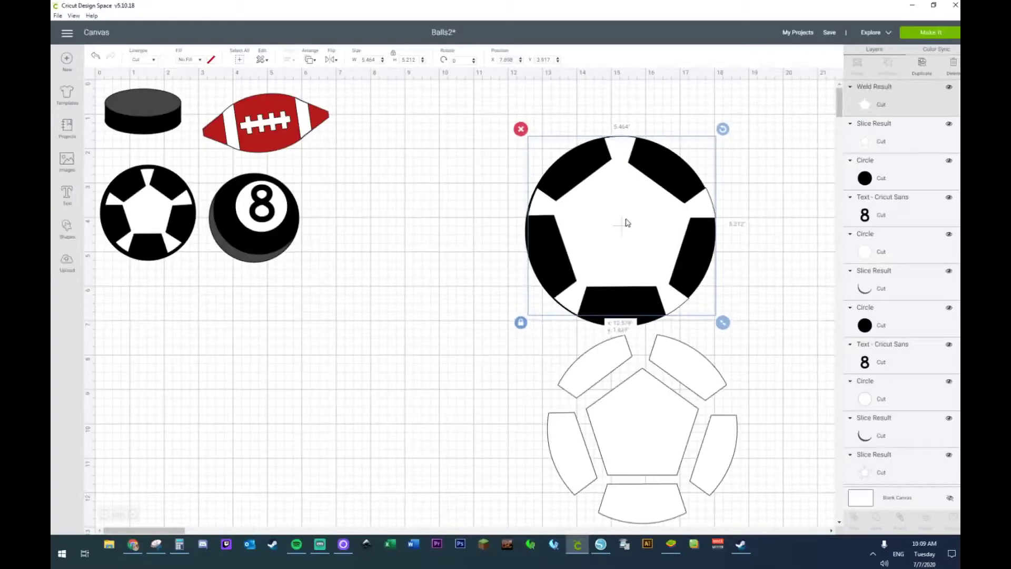
pyautogui.moveTo(569, 397); pyautogui.dragTo(455, 419)
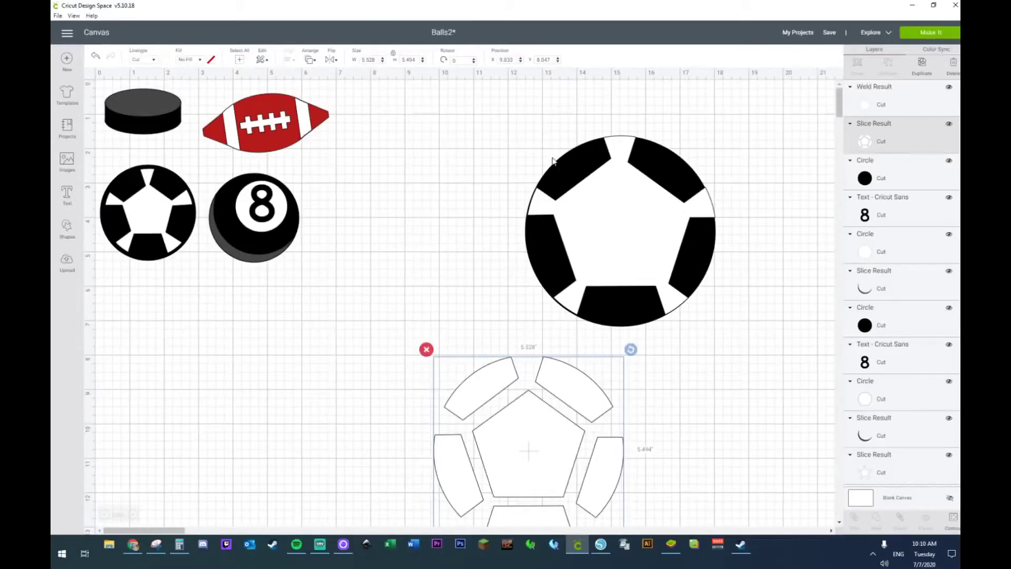
# Colour the large black circle behind the welded piece white
pyautogui.click(577, 173)
pyautogui.click(865, 179)
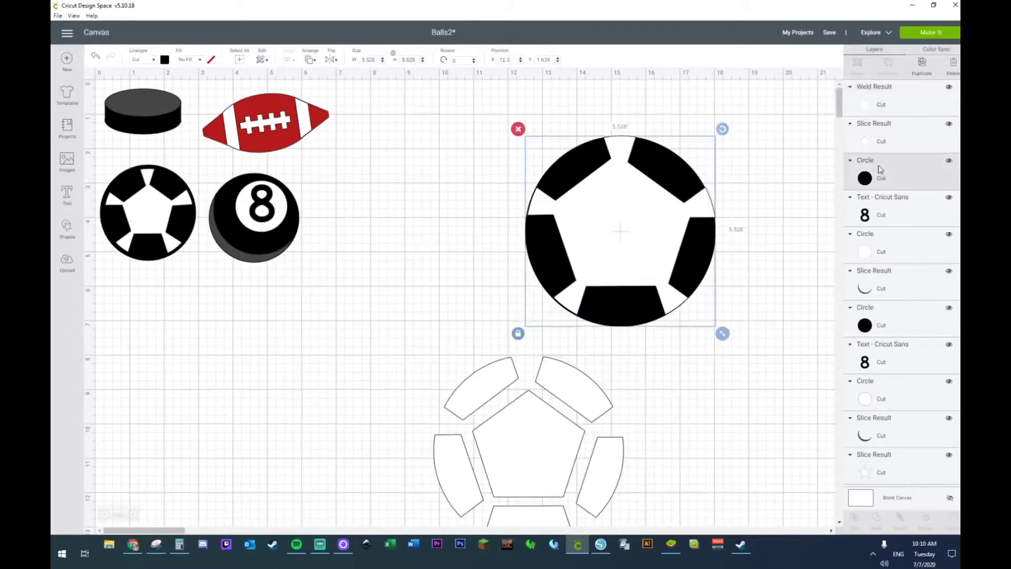
pyautogui.click(164, 59)
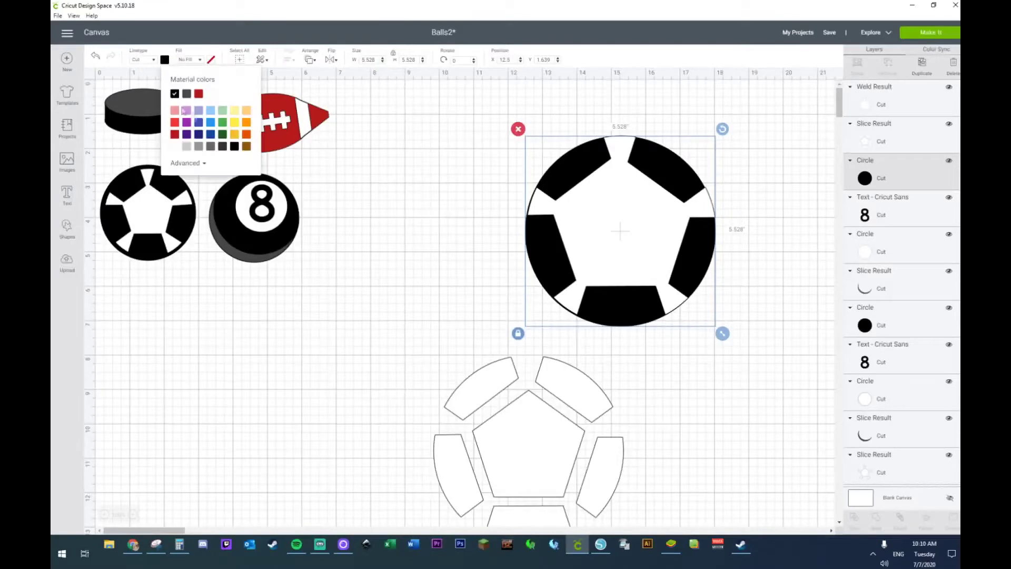
pyautogui.click(210, 94)
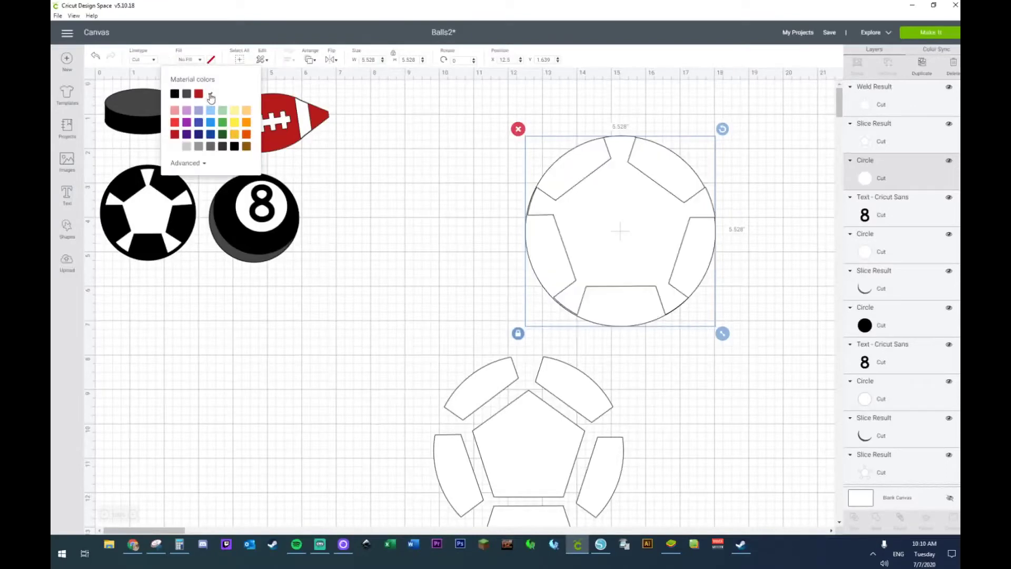
# Colour the welded star-shaped piece on the ball black
pyautogui.click(907, 146)
pyautogui.click(900, 105)
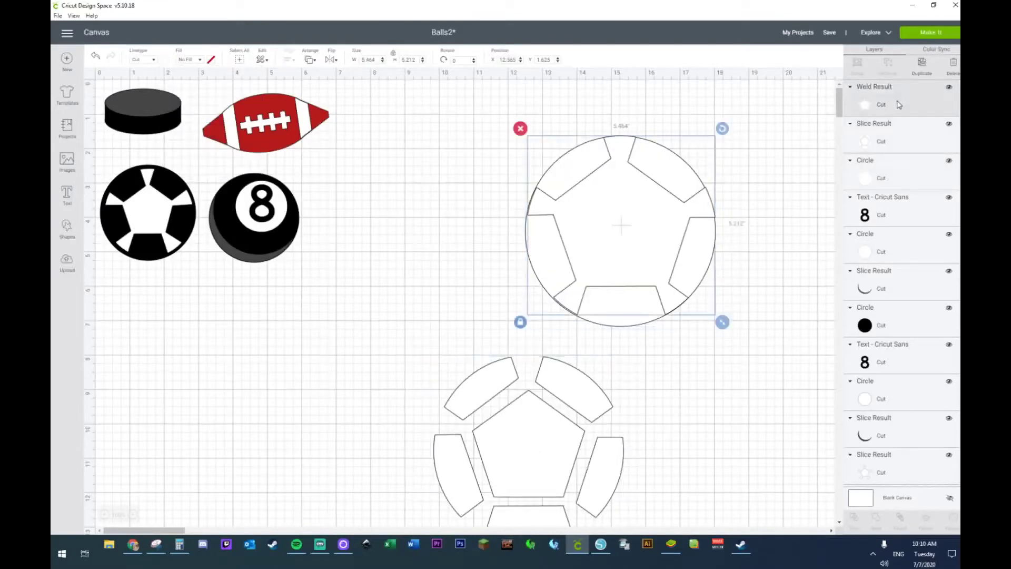
pyautogui.click(165, 60)
pyautogui.click(175, 94)
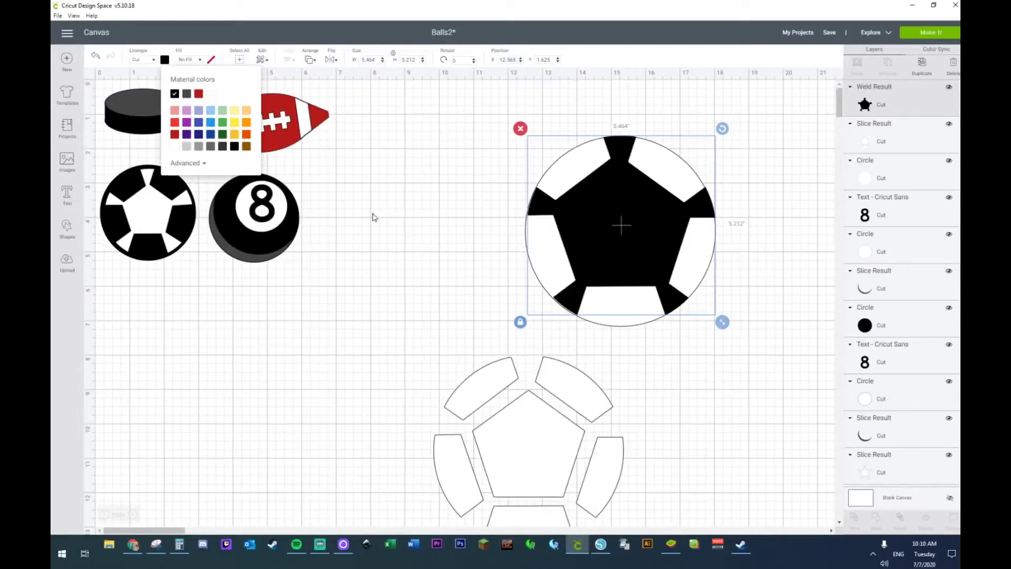
pyautogui.click(373, 217)
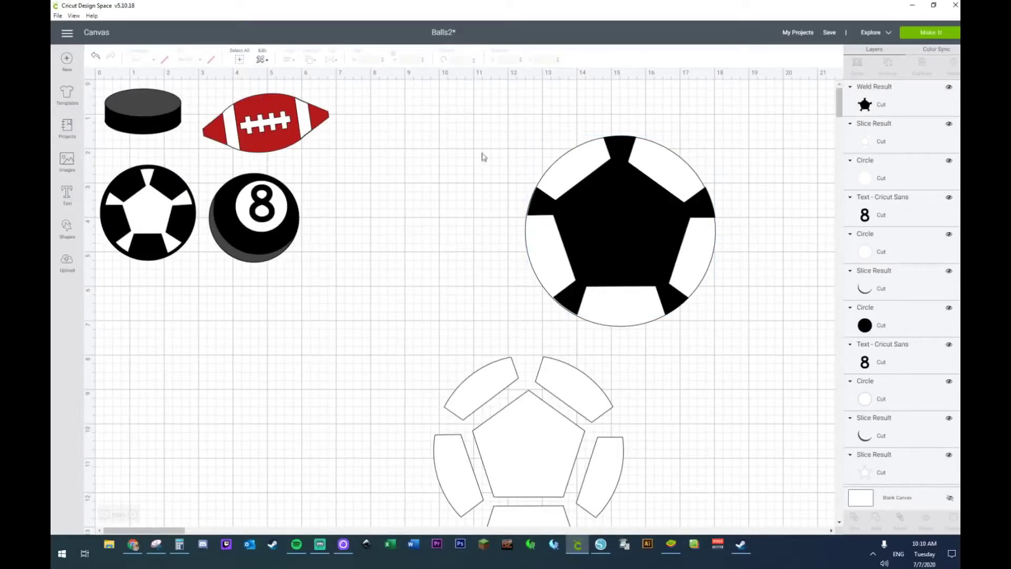
# Delete the loose white panel set and move the finished soccer ball far out to an empty part of the canvas
pyautogui.moveTo(455, 410); pyautogui.dragTo(546, 467)
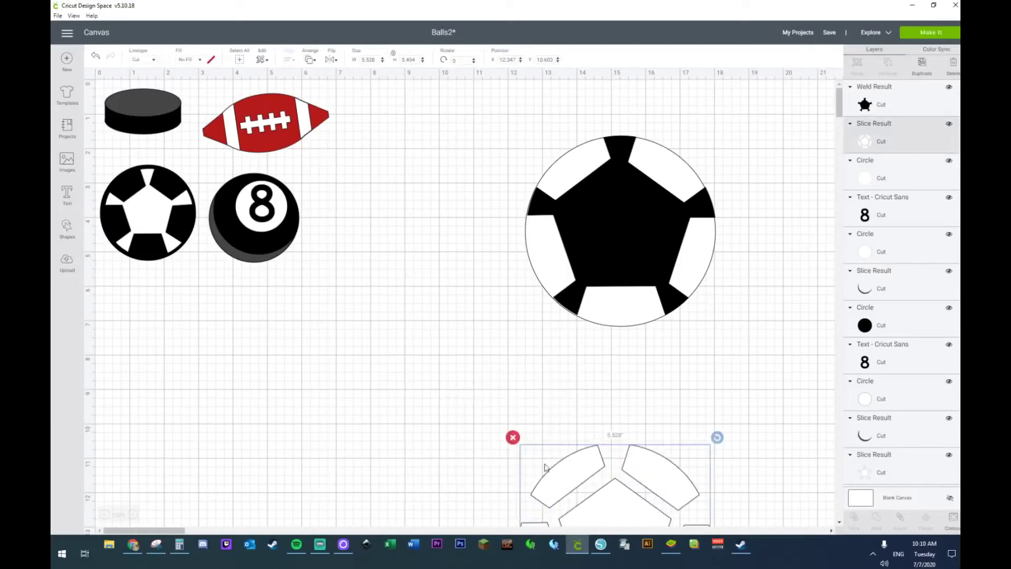
pyautogui.press('Delete')
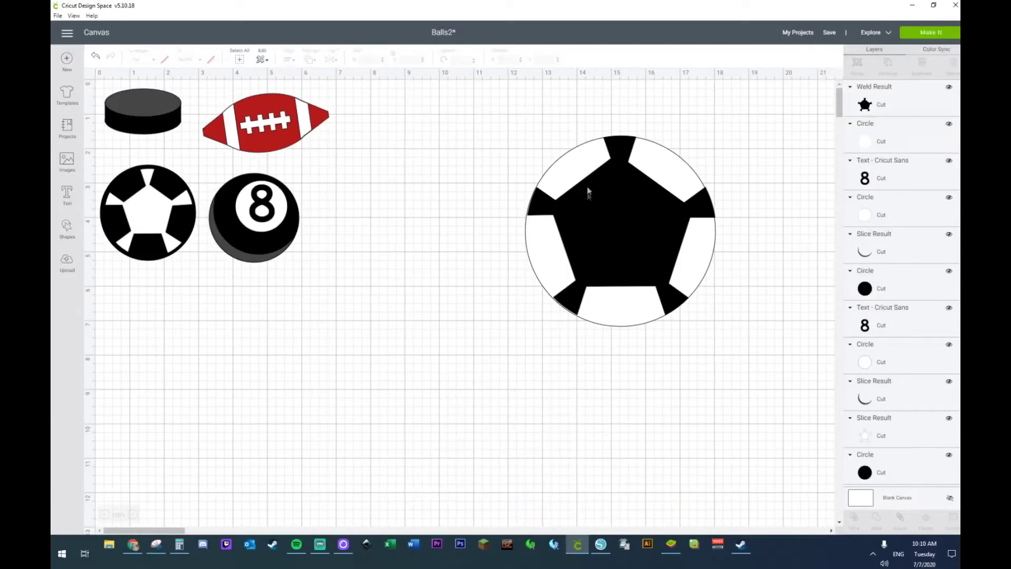
pyautogui.moveTo(625, 267); pyautogui.dragTo(862, 270)
pyautogui.moveTo(153, 531); pyautogui.dragTo(198, 533)
pyautogui.moveTo(462, 268); pyautogui.dragTo(695, 423)
pyautogui.moveTo(196, 532); pyautogui.dragTo(151, 532)
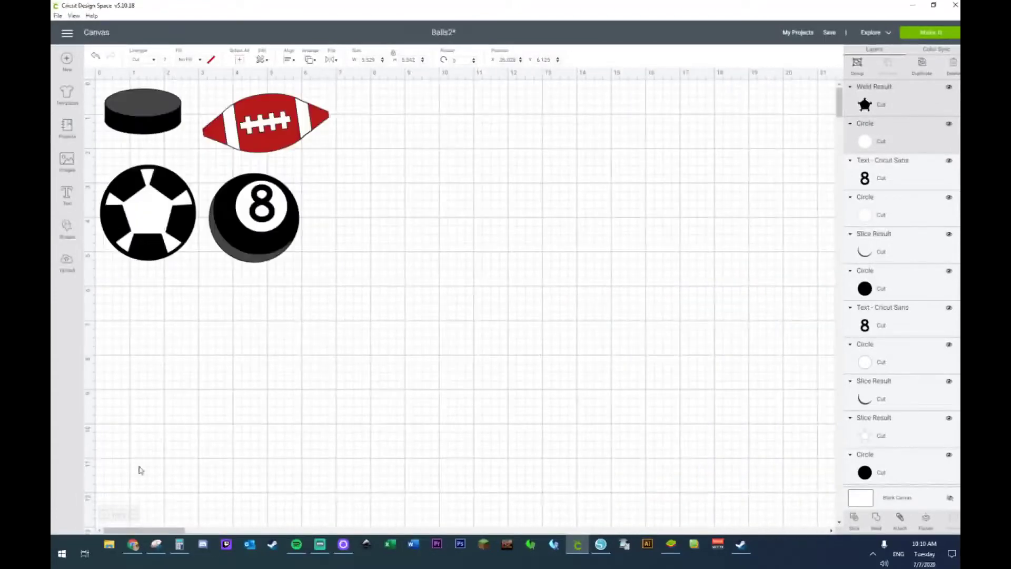
pyautogui.click(372, 346)
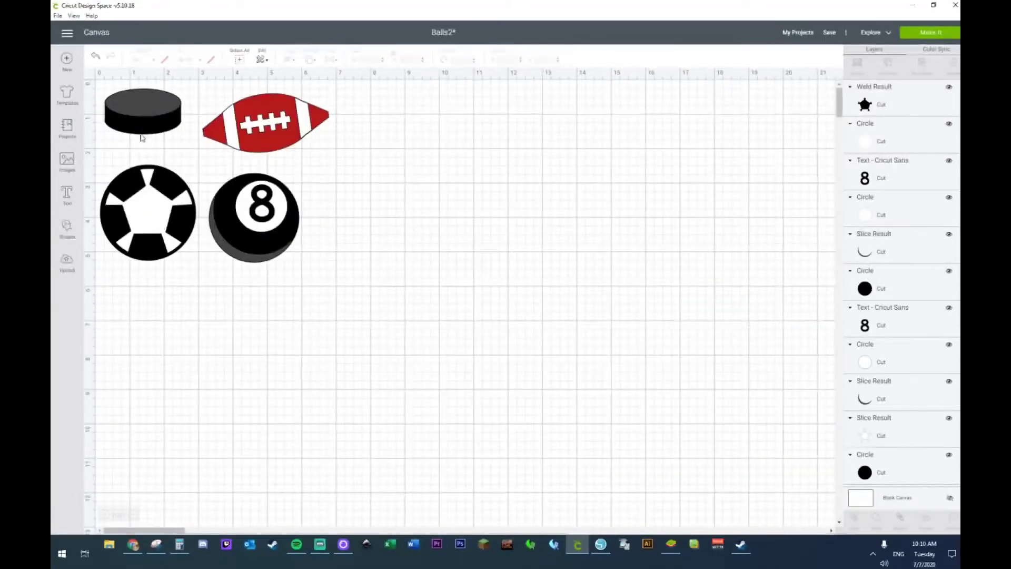
# Add a square and two circles and place them on the empty canvas beside and below the finished designs
pyautogui.click(67, 231)
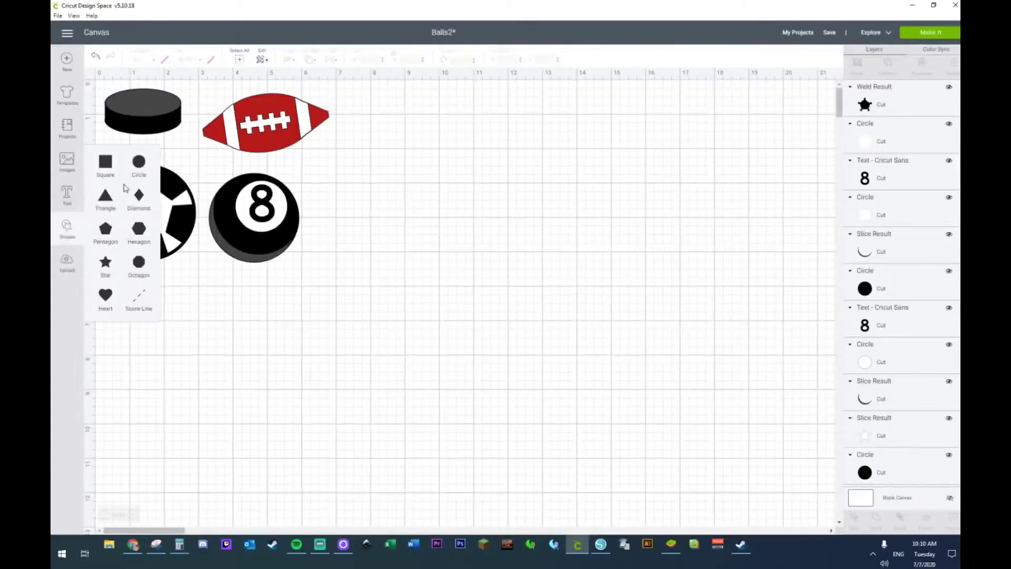
pyautogui.click(107, 167)
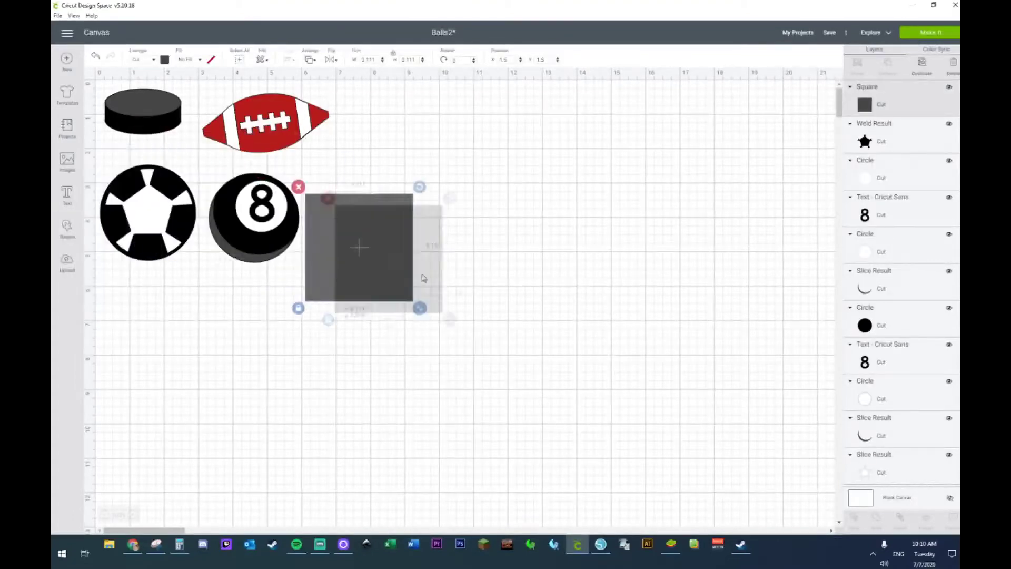
pyautogui.click(67, 230)
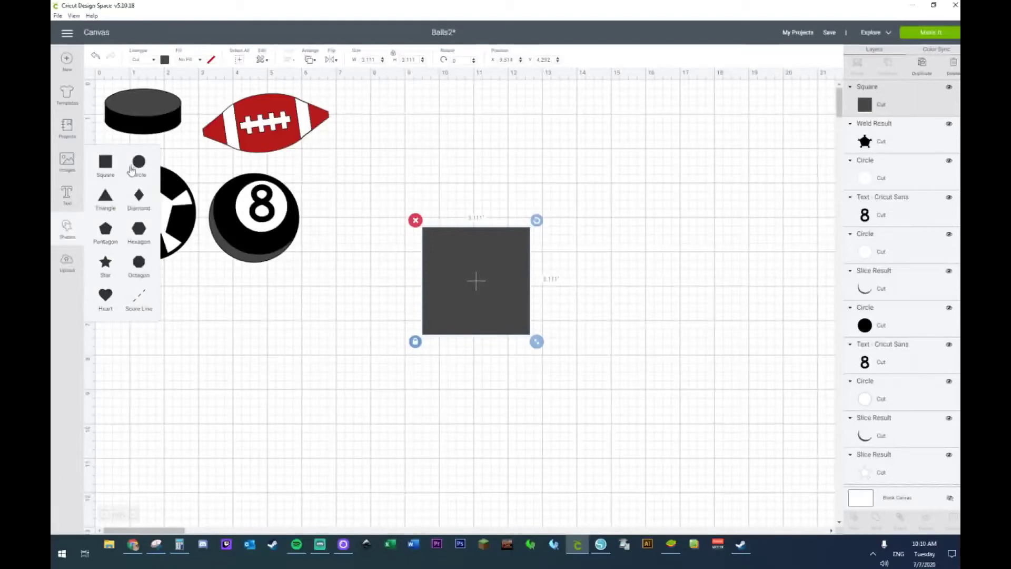
pyautogui.click(137, 164)
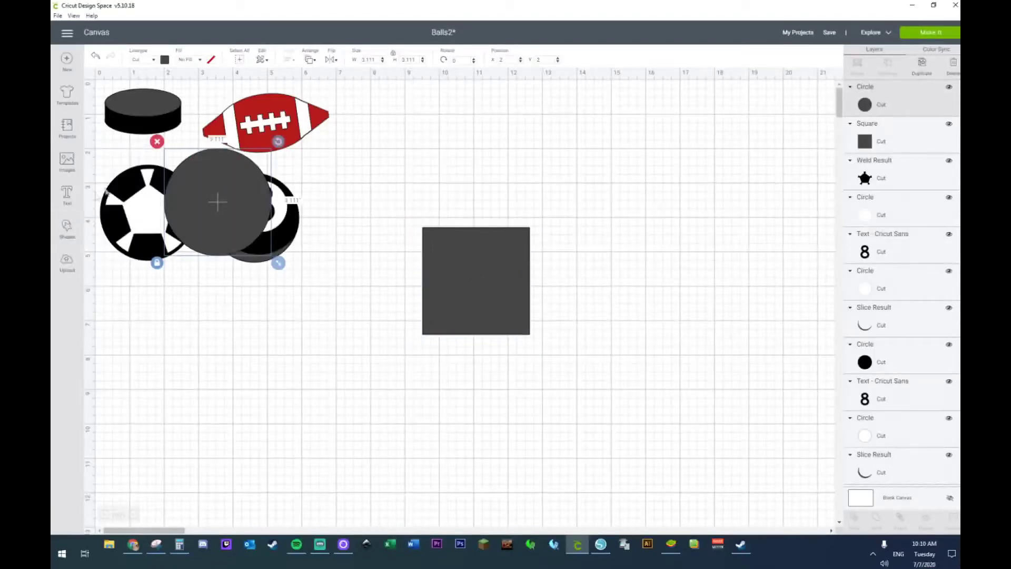
pyautogui.moveTo(217, 216); pyautogui.dragTo(270, 417)
pyautogui.moveTo(282, 212); pyautogui.dragTo(223, 364)
# Delete the extra circle nearest the square, keeping one circle and the square
pyautogui.click(463, 274)
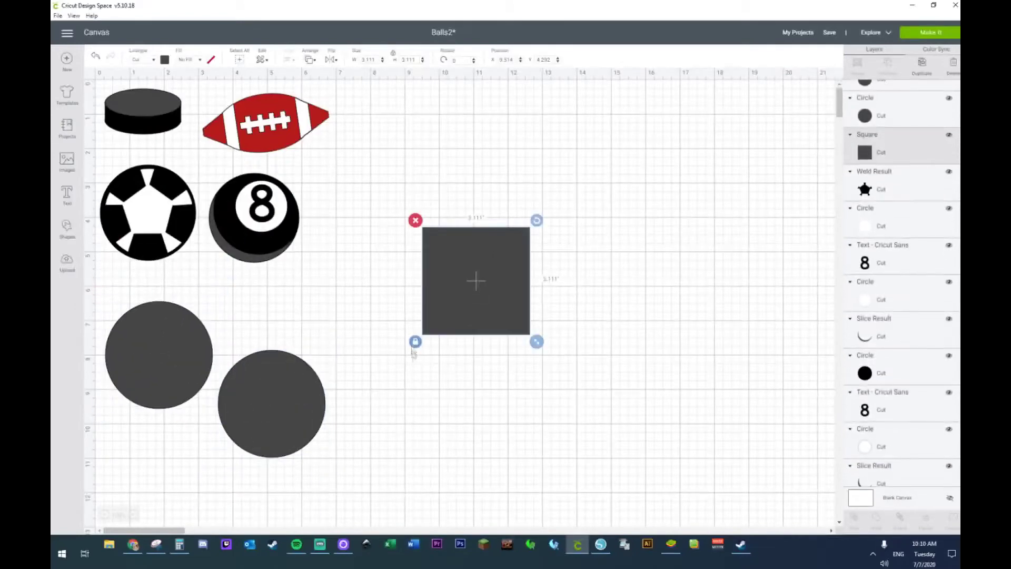
pyautogui.click(283, 385)
pyautogui.press('Delete')
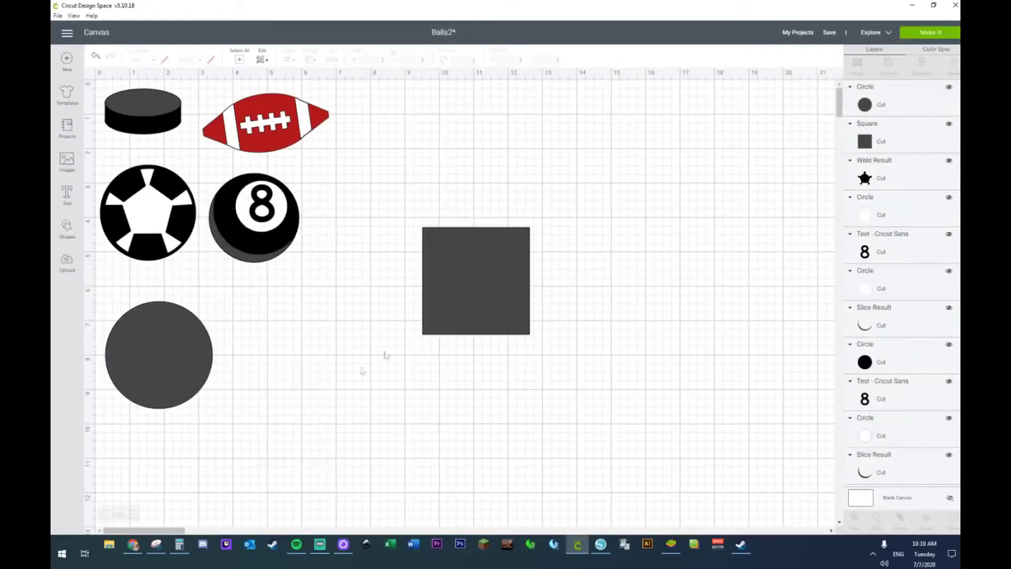
# Reshape the square with unlocked proportions into a horizontal rectangle about 5.18 by 1.11 inches
pyautogui.click(470, 289)
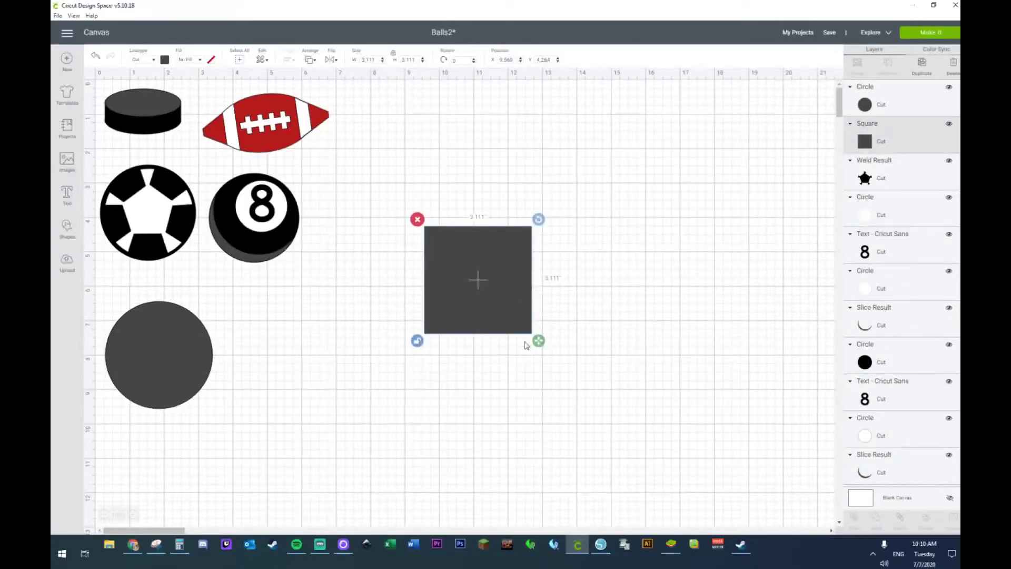
pyautogui.moveTo(538, 341); pyautogui.dragTo(607, 273)
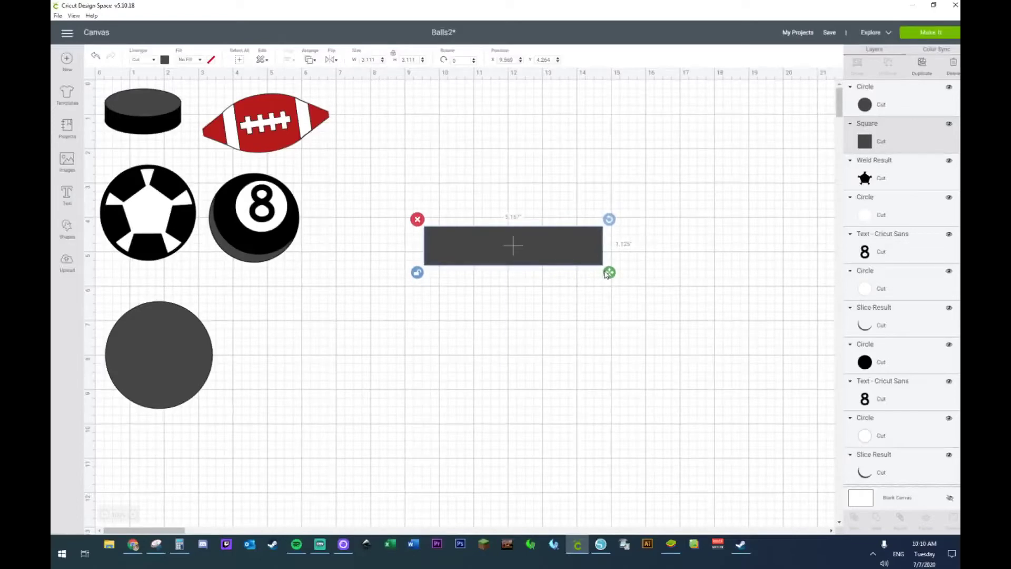
pyautogui.moveTo(607, 274); pyautogui.dragTo(607, 274)
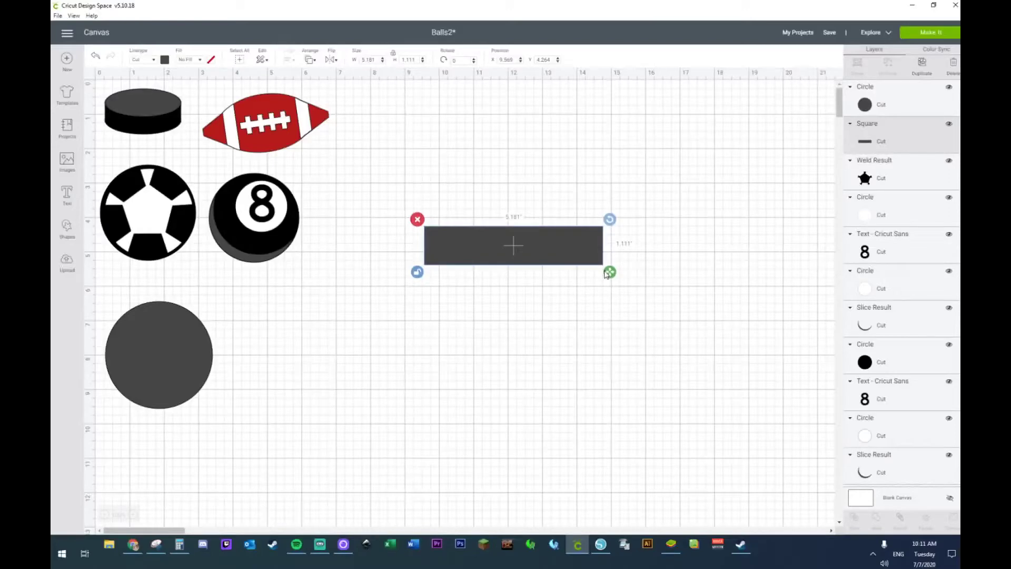
pyautogui.click(510, 279)
pyautogui.click(524, 251)
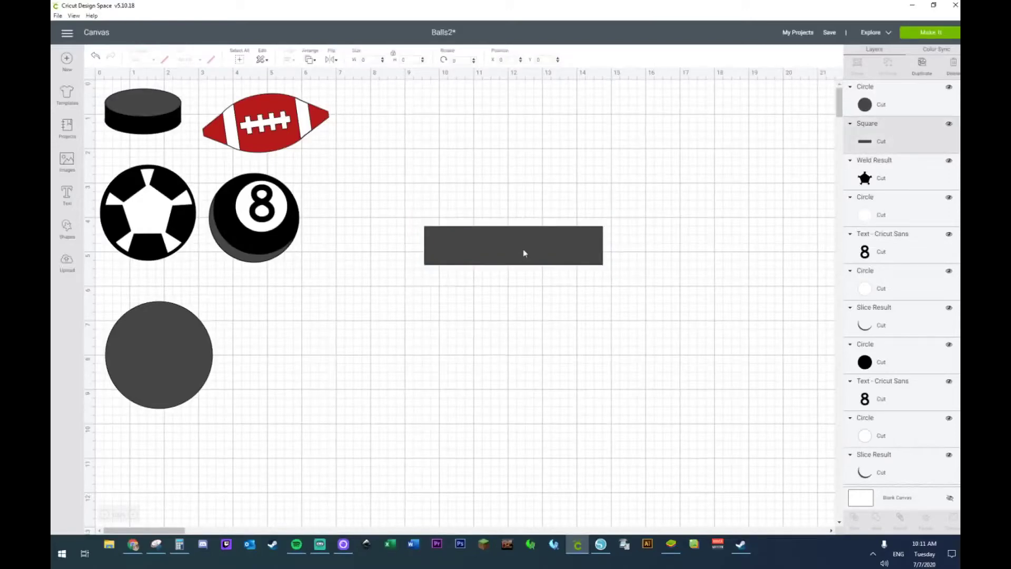
# Widen the rectangle to about 5.43 by 1.1 inches and bring the circle close to its lower corner
pyautogui.moveTo(147, 345); pyautogui.dragTo(371, 284)
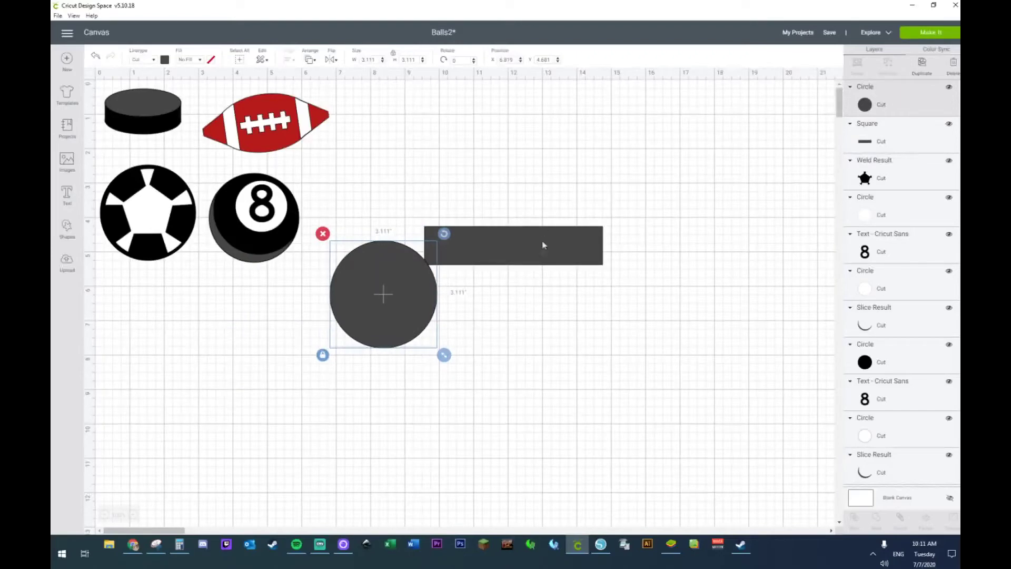
pyautogui.click(527, 257)
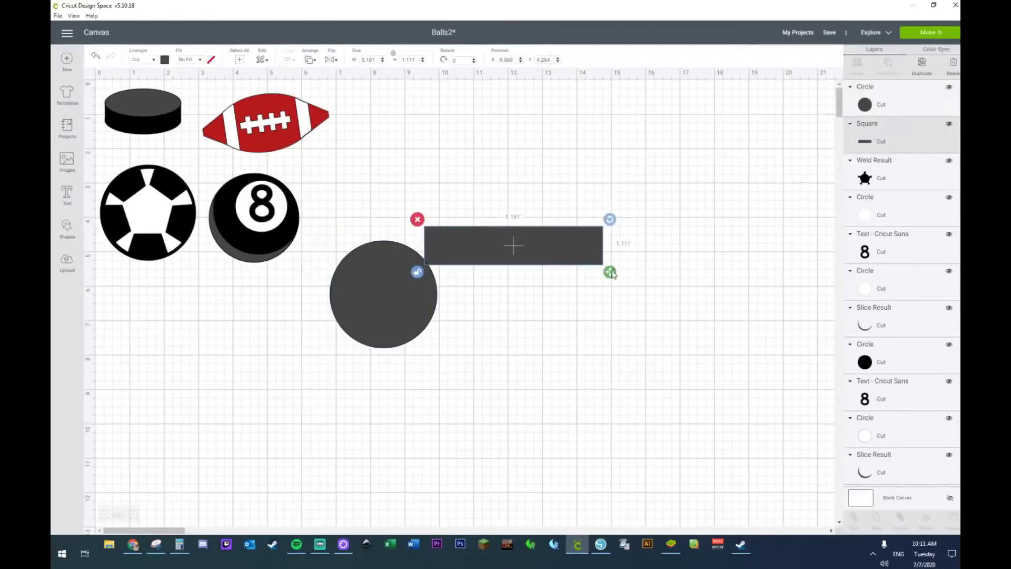
pyautogui.moveTo(378, 307); pyautogui.dragTo(383, 330)
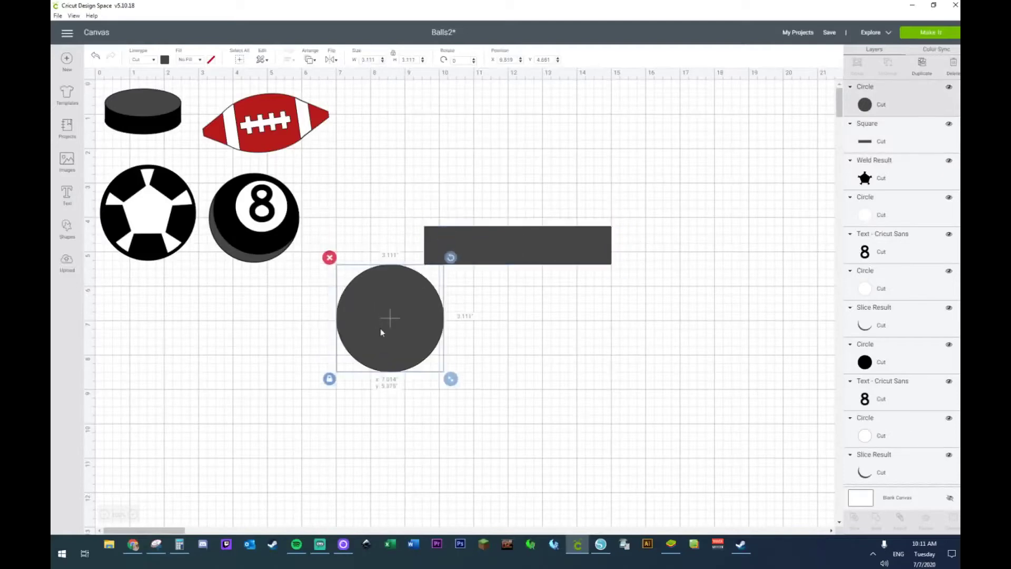
# Send the rectangle to the back and place the circle on top of it
pyautogui.rightClick(382, 332)
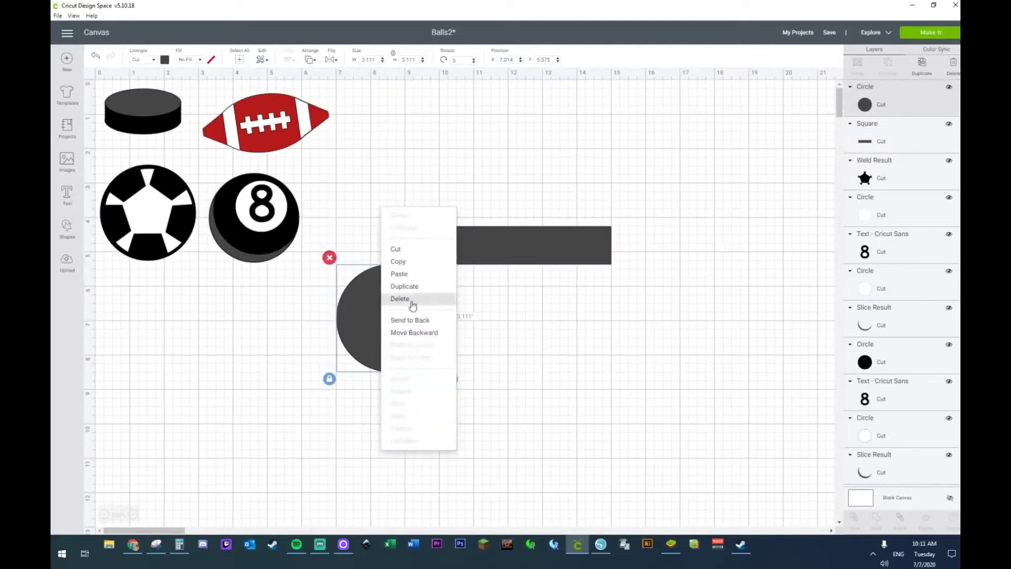
pyautogui.click(501, 321)
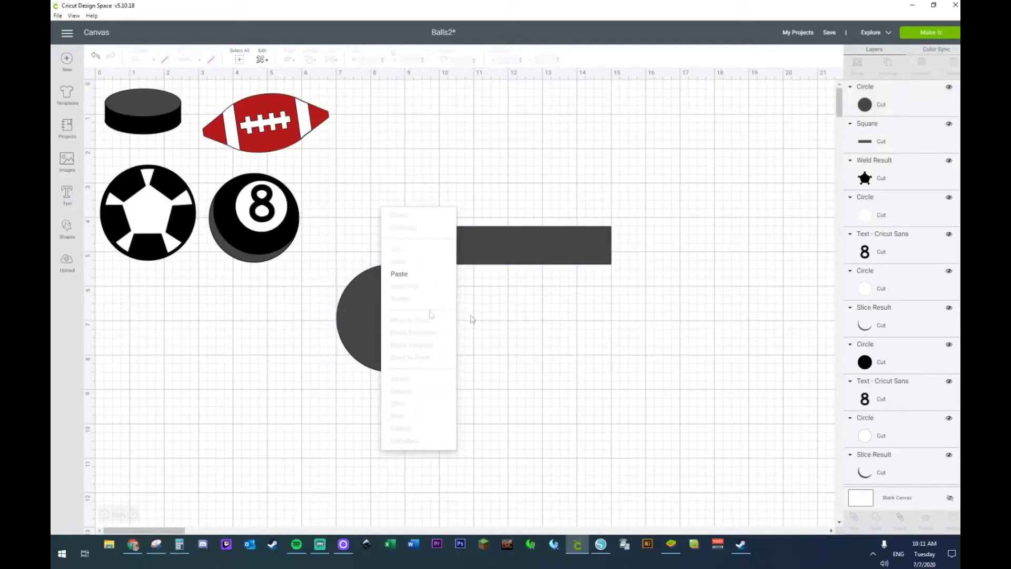
pyautogui.click(526, 252)
pyautogui.rightClick(526, 249)
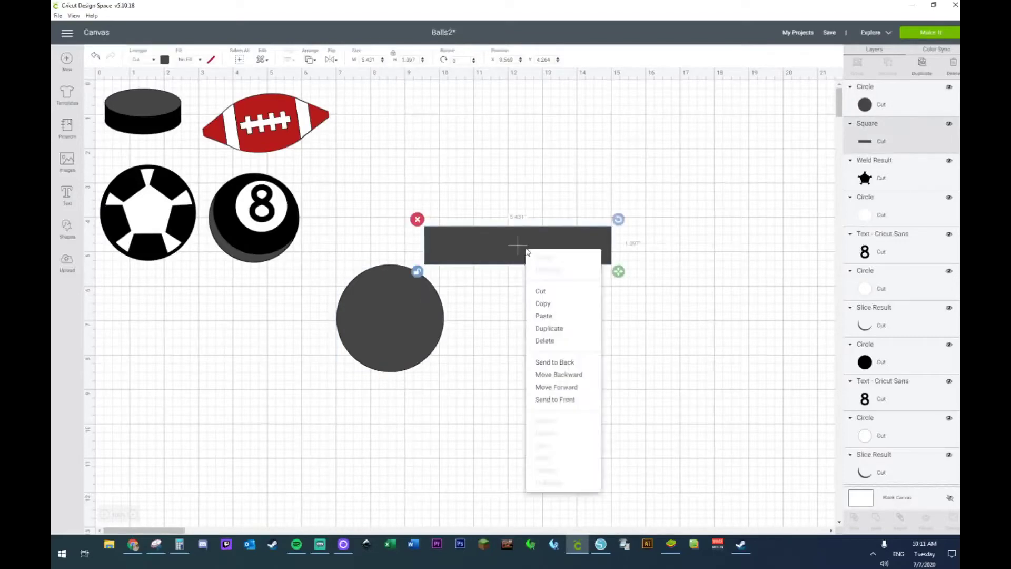
pyautogui.click(563, 364)
pyautogui.click(397, 349)
pyautogui.moveTo(397, 350); pyautogui.dragTo(499, 266)
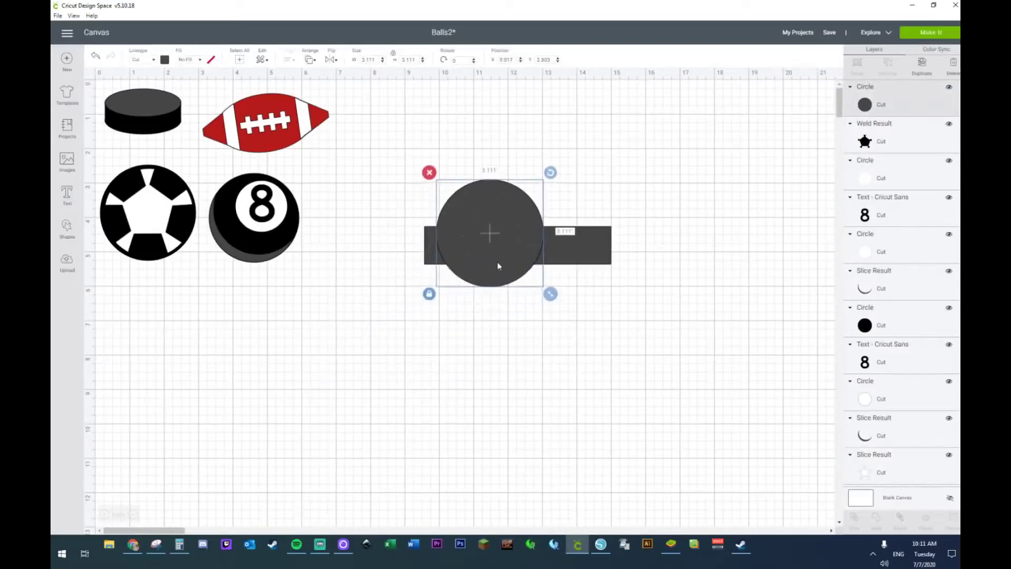
# Recolour the long rectangle behind the circle black
pyautogui.click(431, 249)
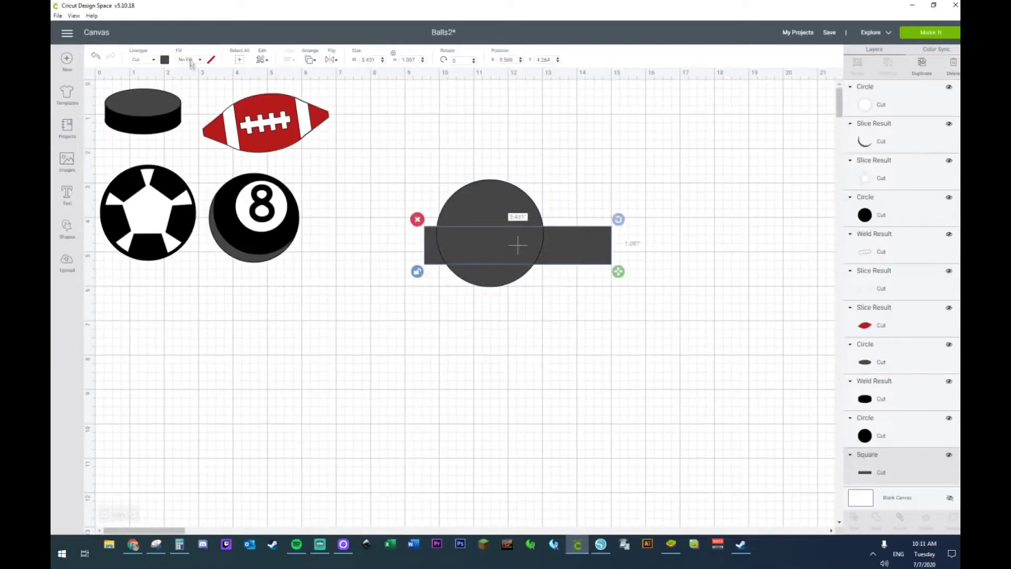
pyautogui.click(165, 60)
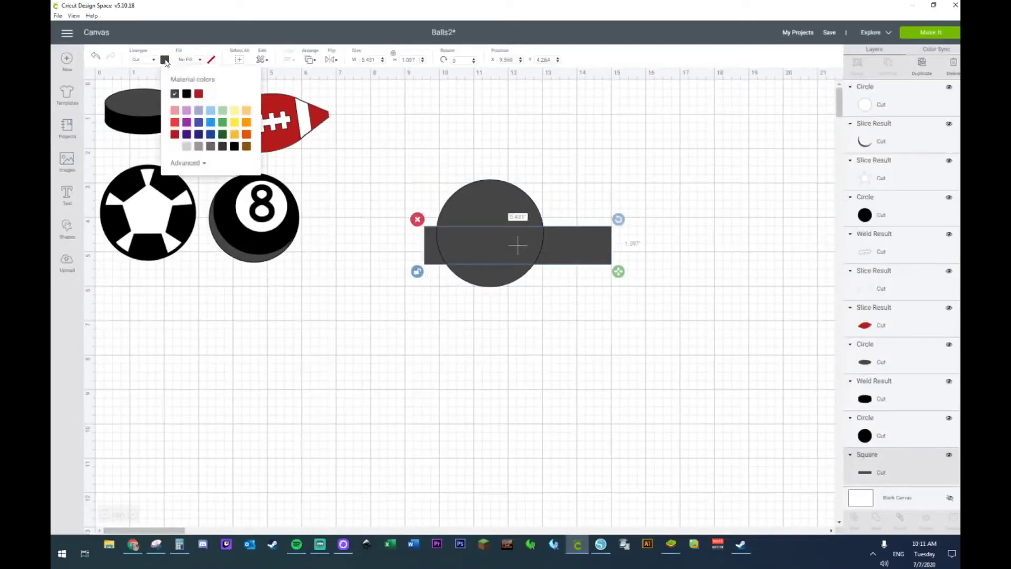
pyautogui.click(187, 95)
# Stretch the circle with unlocked proportions into an ellipse about 5.46 by 1.93 inches, matching the rectangle's width and covering its upper part
pyautogui.click(503, 204)
pyautogui.moveTo(490, 233); pyautogui.dragTo(490, 200)
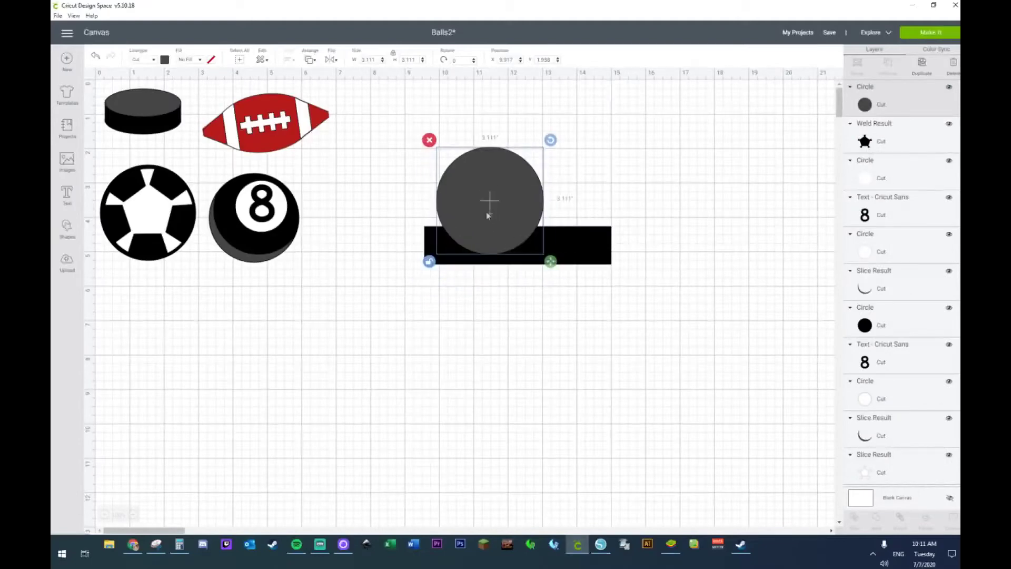
pyautogui.moveTo(490, 213); pyautogui.dragTo(489, 246)
pyautogui.moveTo(552, 305); pyautogui.dragTo(627, 268)
pyautogui.moveTo(530, 221); pyautogui.dragTo(523, 228)
pyautogui.moveTo(611, 267); pyautogui.dragTo(621, 272)
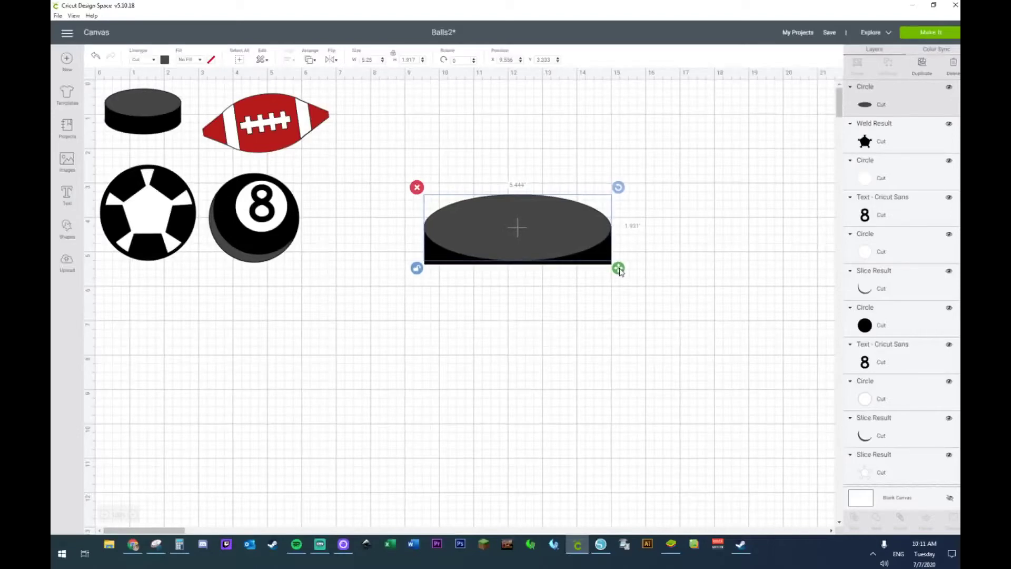
pyautogui.click(676, 271)
# Duplicate the ellipse and park the copy on the empty canvas below the soccer ball
pyautogui.click(536, 246)
pyautogui.hotkey('ctrl', 'd')
pyautogui.moveTo(535, 246); pyautogui.dragTo(229, 410)
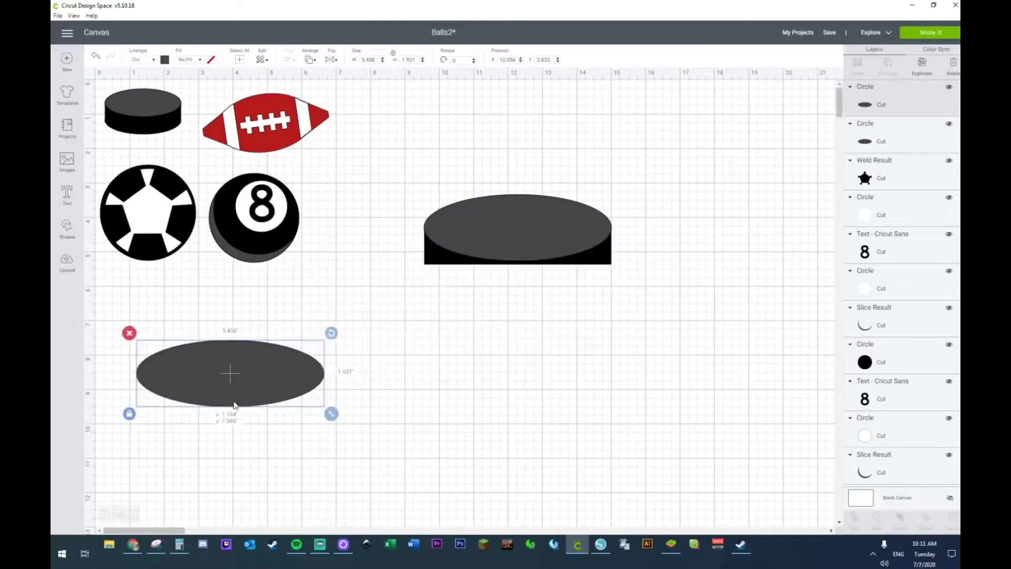
# Duplicate the ellipse on the rectangle again and place the copy directly below it, over the rectangle's lower edge
pyautogui.click(495, 232)
pyautogui.hotkey('ctrl', 'd')
pyautogui.moveTo(495, 232); pyautogui.dragTo(478, 257)
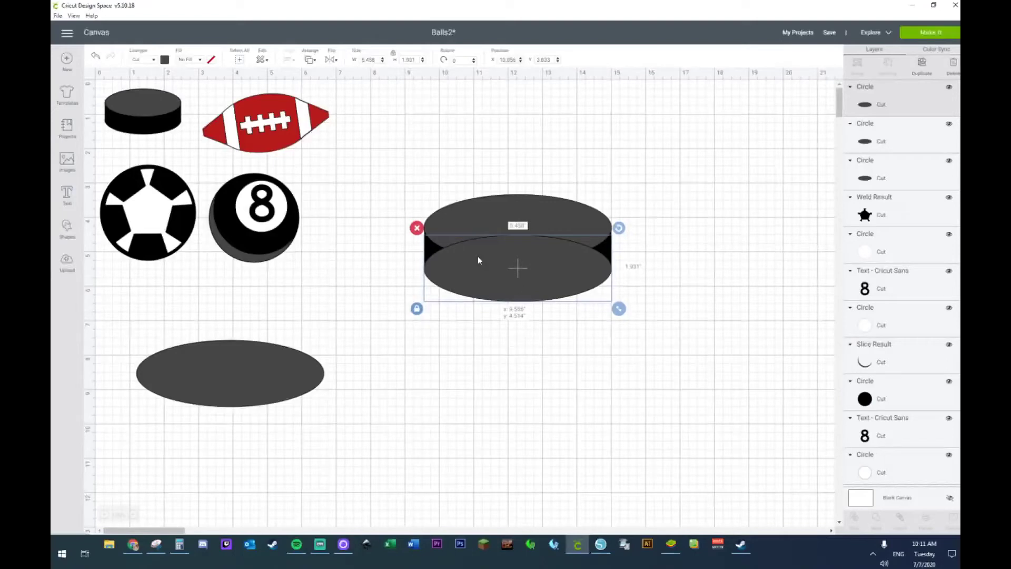
pyautogui.click(660, 258)
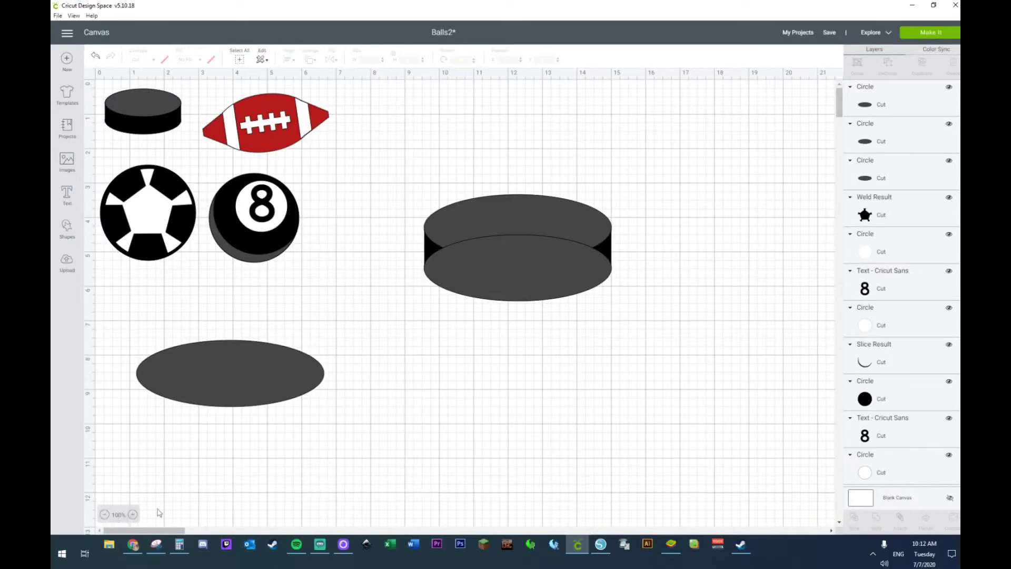
# Raise the lower ellipse slightly to line up with the rectangle's sides and fine-tune the stacked shapes to about 5.47 by 3 inches
pyautogui.click(132, 515)
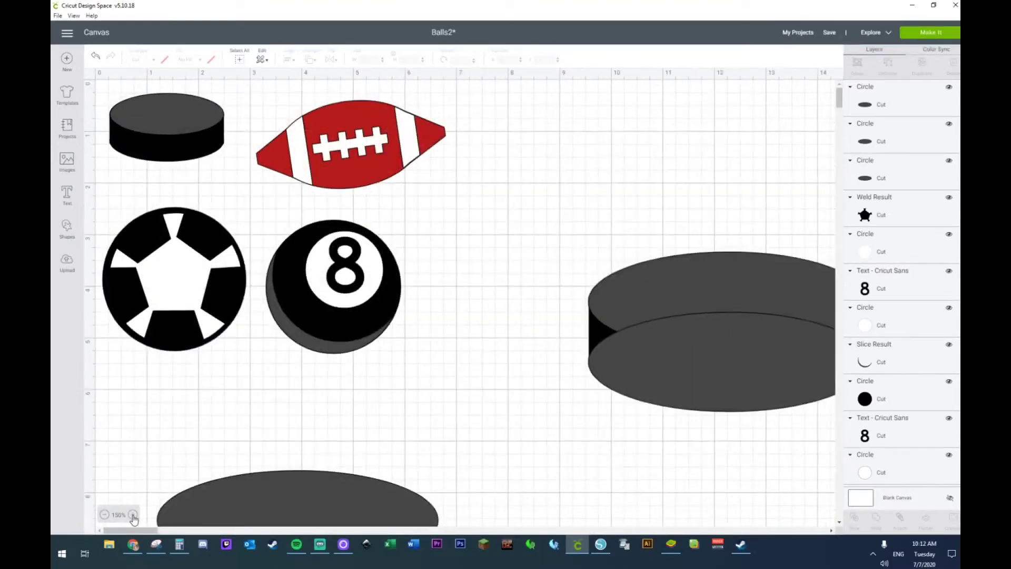
pyautogui.moveTo(605, 296); pyautogui.dragTo(608, 361)
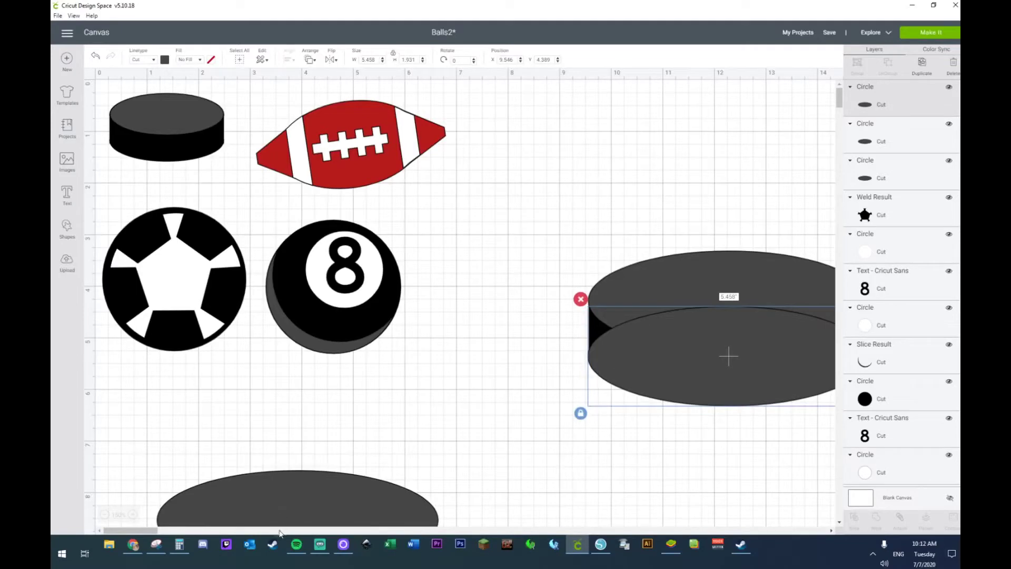
pyautogui.moveTo(142, 529); pyautogui.dragTo(169, 529)
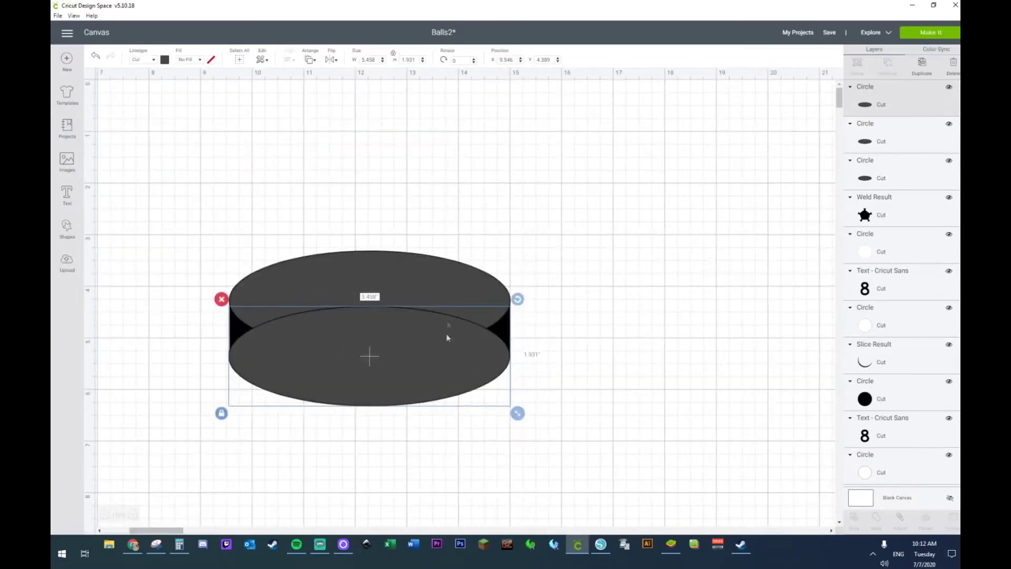
pyautogui.moveTo(447, 334); pyautogui.dragTo(437, 292)
pyautogui.keyDown('shift'); pyautogui.click(441, 355); pyautogui.keyUp('shift')
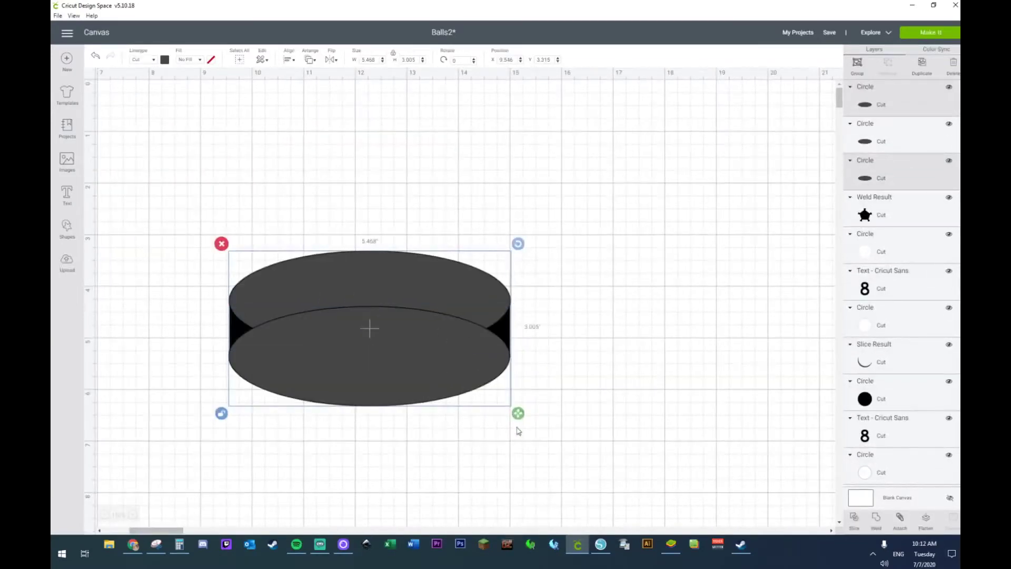
pyautogui.moveTo(518, 416); pyautogui.dragTo(516, 416)
pyautogui.click(629, 358)
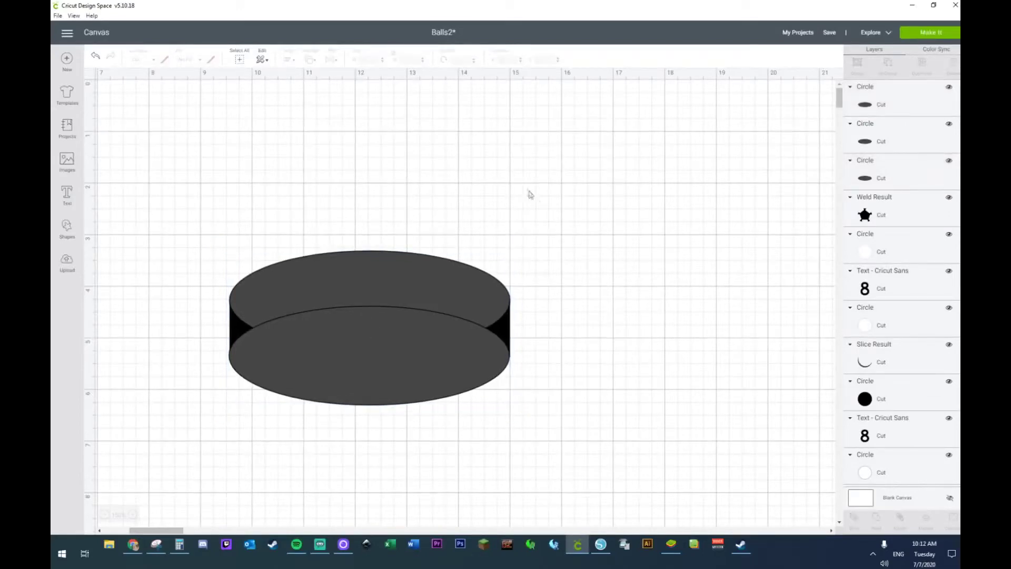
# Weld the two stacked ellipses and the rectangle into a single puck body
pyautogui.moveTo(507, 176); pyautogui.dragTo(426, 284)
pyautogui.rightClick(389, 340)
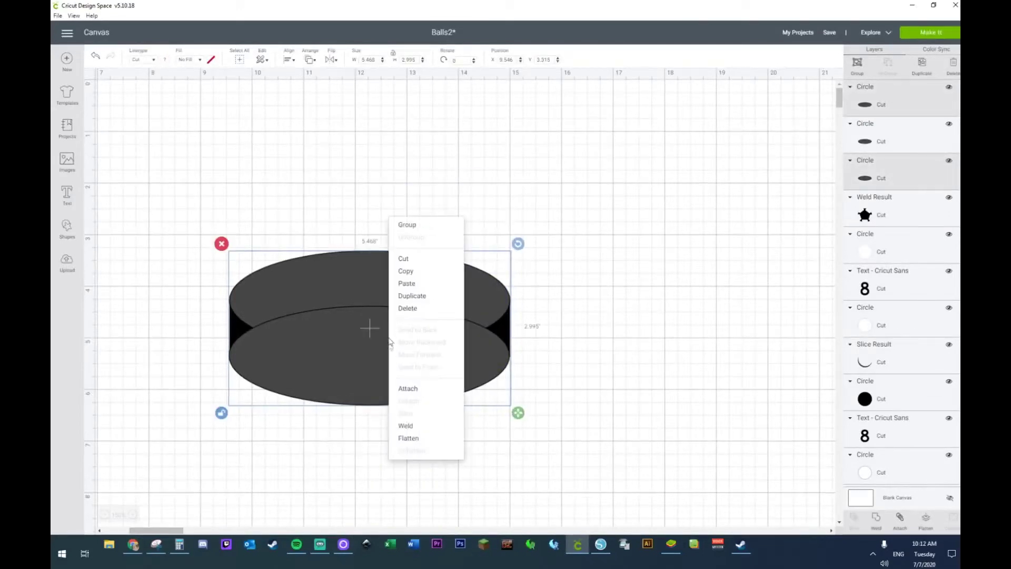
pyautogui.click(404, 426)
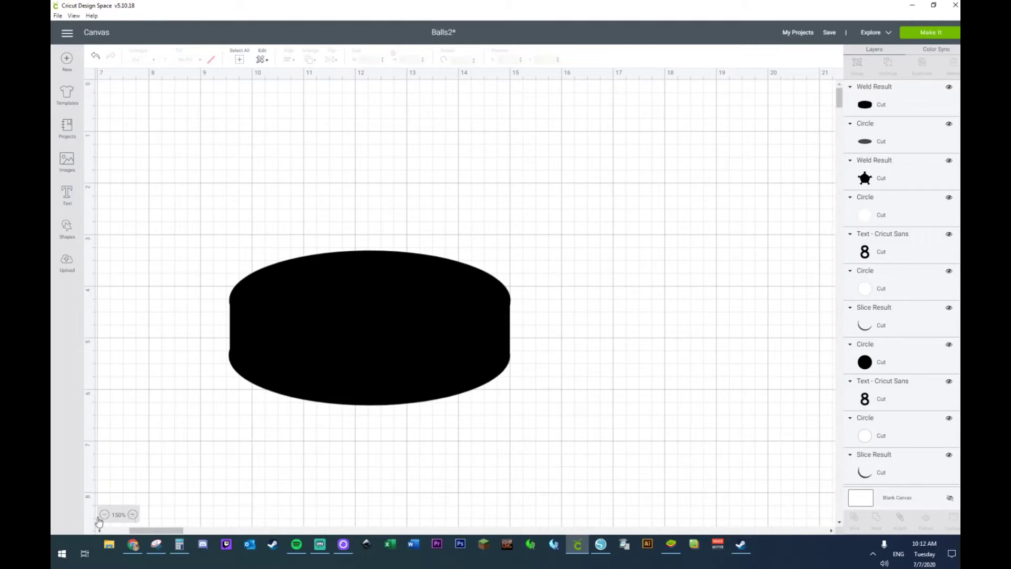
# Bring the spare grey ellipse to the front and place it on the black puck body as its upper face
pyautogui.click(104, 515)
pyautogui.click(104, 514)
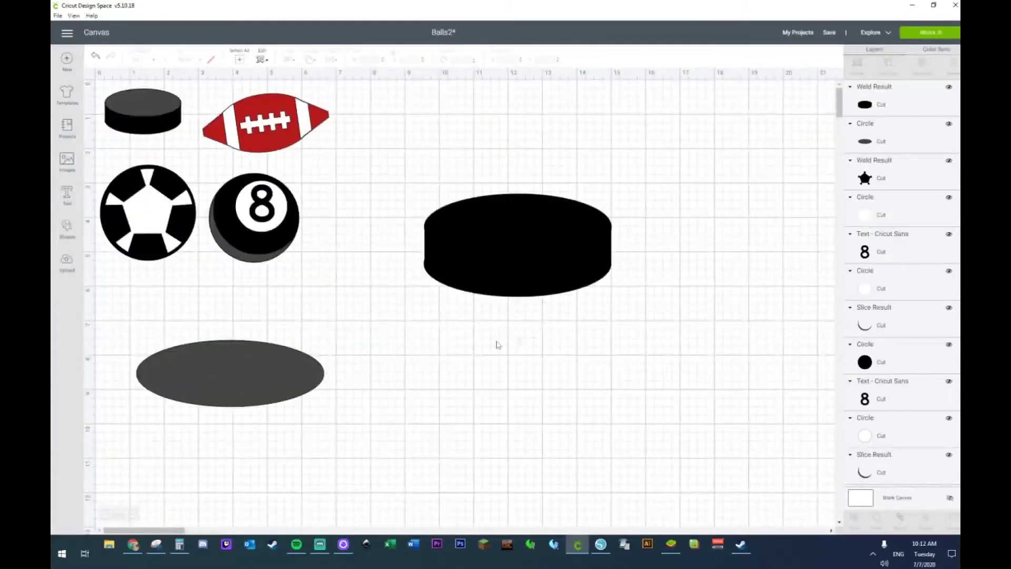
pyautogui.click(305, 368)
pyautogui.moveTo(277, 364); pyautogui.dragTo(501, 362)
pyautogui.rightClick(479, 348)
pyautogui.click(408, 368)
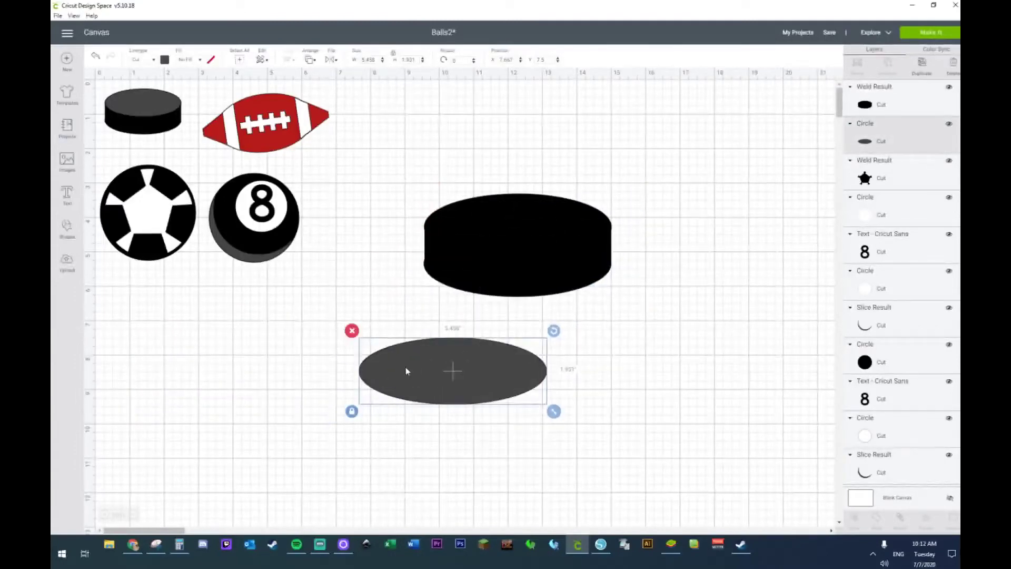
pyautogui.rightClick(407, 371)
pyautogui.click(451, 396)
pyautogui.moveTo(451, 390); pyautogui.dragTo(516, 242)
pyautogui.click(516, 395)
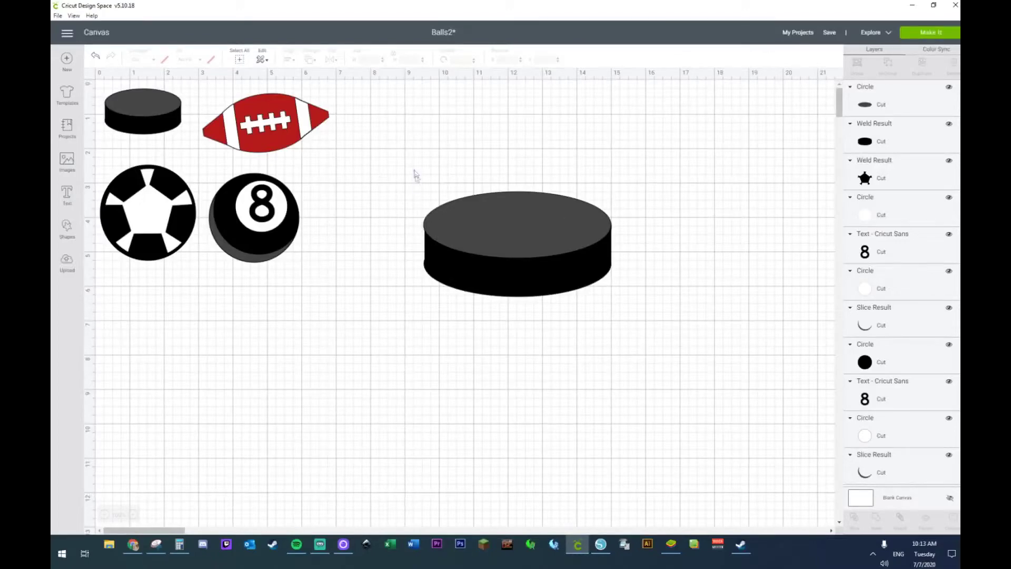
# Move the finished puck, both pieces together, to the far side of the canvas past the large 8 ball and soccer ball
pyautogui.moveTo(416, 174); pyautogui.dragTo(608, 354)
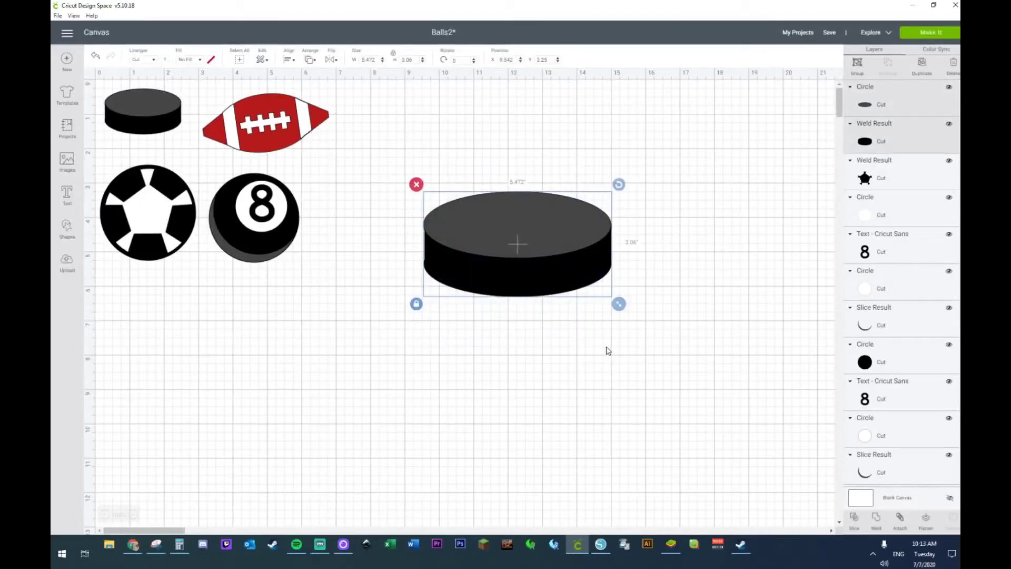
pyautogui.moveTo(555, 285); pyautogui.dragTo(582, 282)
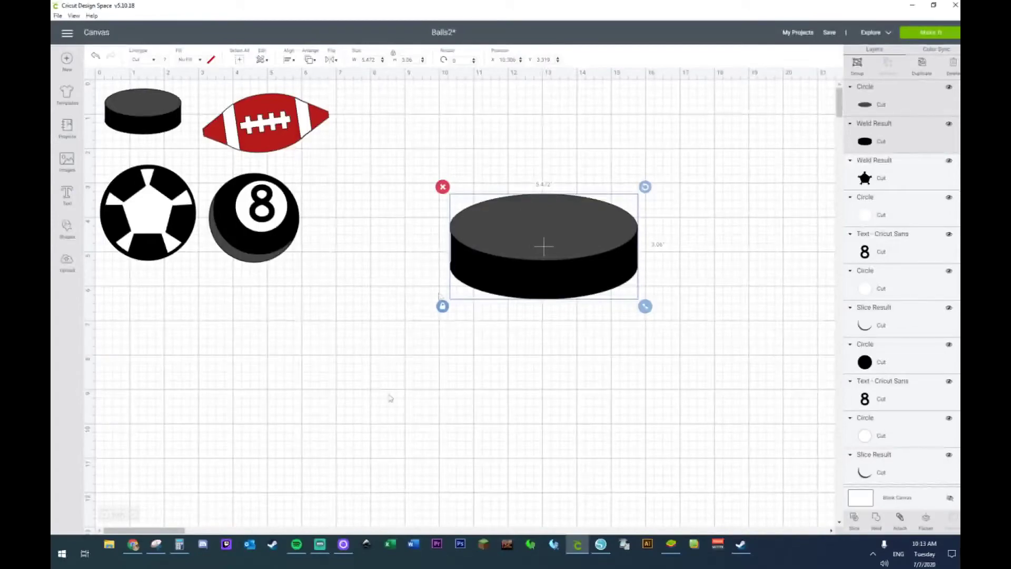
pyautogui.moveTo(172, 530); pyautogui.dragTo(217, 527)
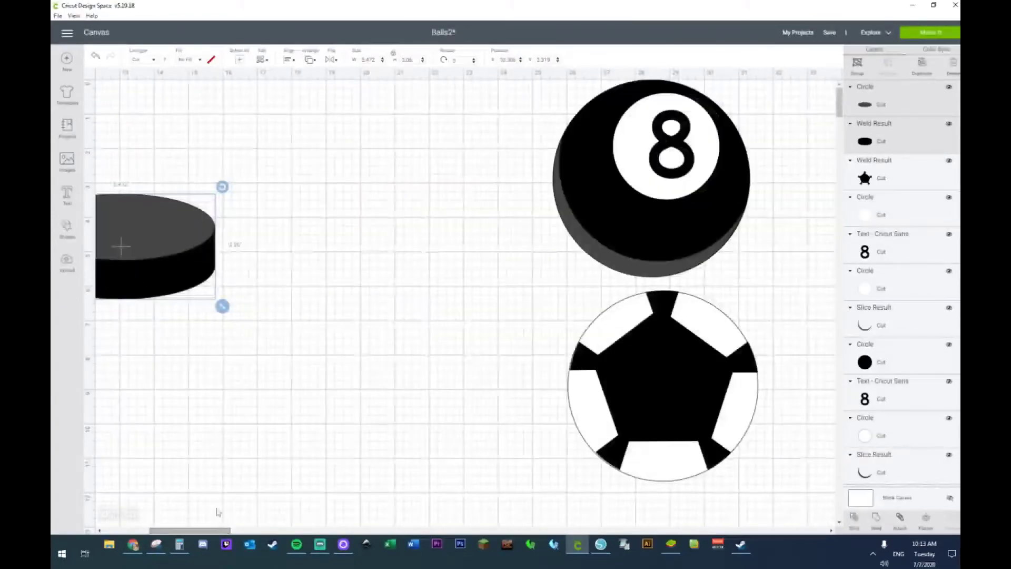
pyautogui.moveTo(125, 287); pyautogui.dragTo(797, 289)
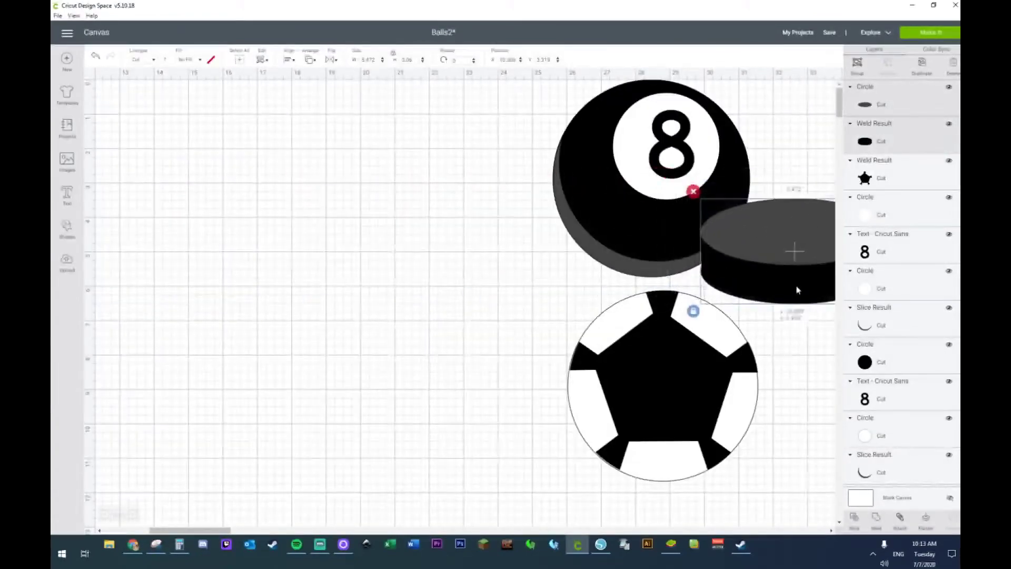
pyautogui.moveTo(190, 530); pyautogui.dragTo(248, 530)
pyautogui.moveTo(279, 284); pyautogui.dragTo(339, 171)
# Shift the small red football slightly closer to the small puck and deselect it
pyautogui.moveTo(244, 531); pyautogui.dragTo(136, 519)
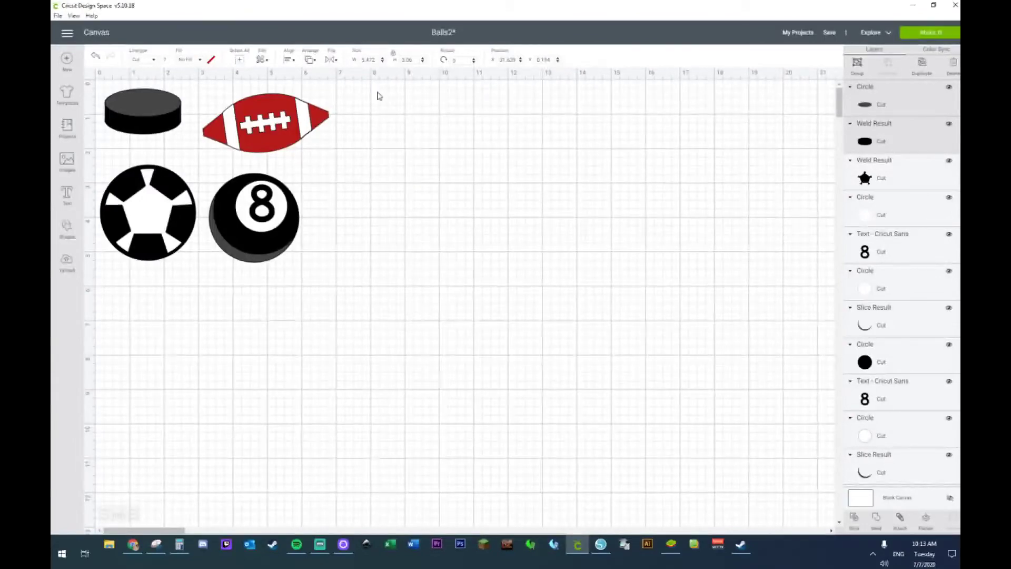
pyautogui.click(254, 133)
pyautogui.moveTo(255, 132)
pyautogui.mouseDown()
pyautogui.moveTo(427, 149)
pyautogui.moveTo(228, 143)
pyautogui.moveTo(248, 137)
pyautogui.mouseUp()
pyautogui.click(359, 402)
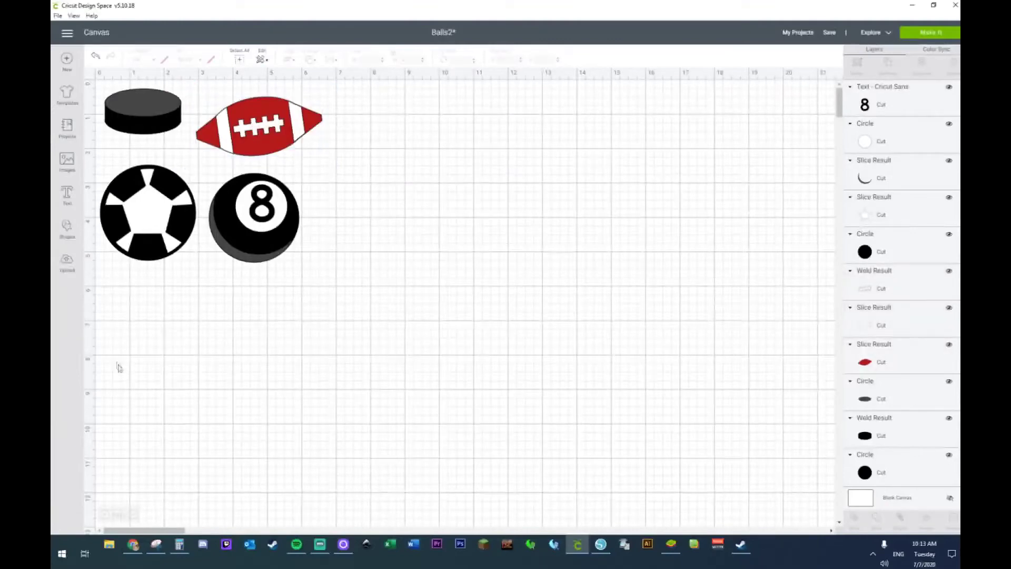
# Insert a circle, stretch it into an ellipse about 5.86 by 3.24 inches, and place it on the empty canvas
pyautogui.click(68, 230)
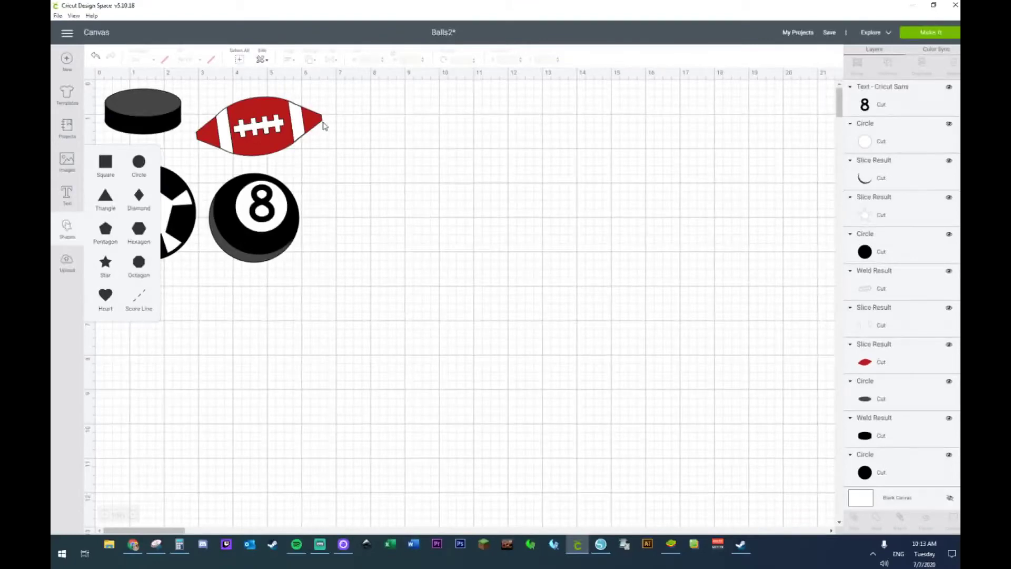
pyautogui.click(139, 161)
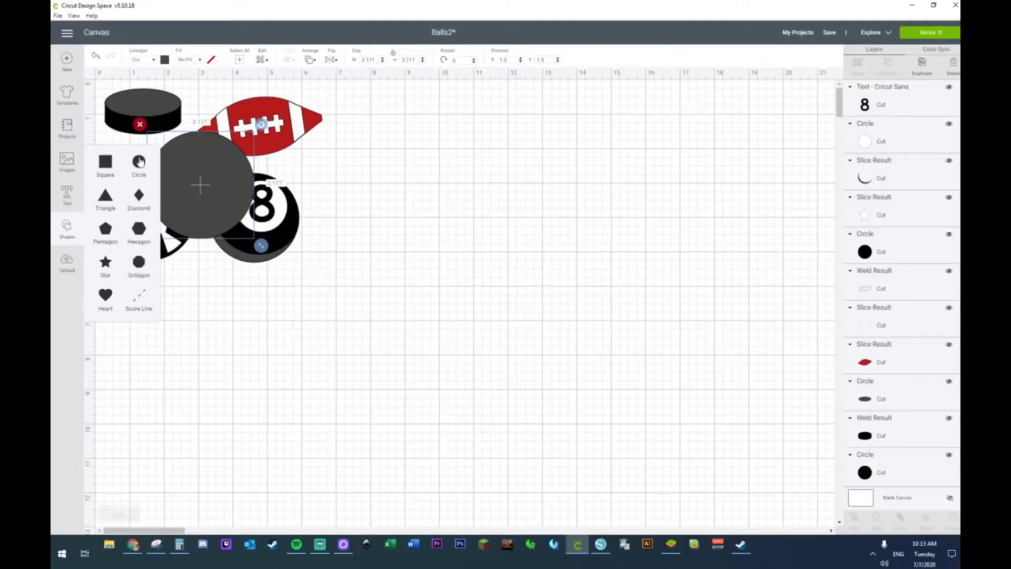
pyautogui.moveTo(232, 200); pyautogui.dragTo(488, 217)
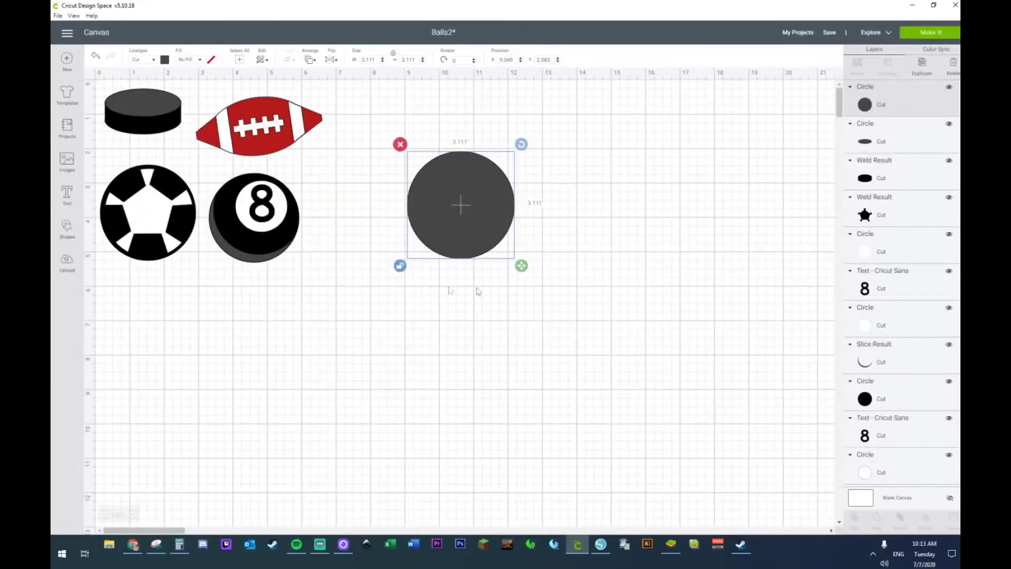
pyautogui.moveTo(520, 274); pyautogui.dragTo(613, 276)
pyautogui.moveTo(524, 213); pyautogui.dragTo(617, 274)
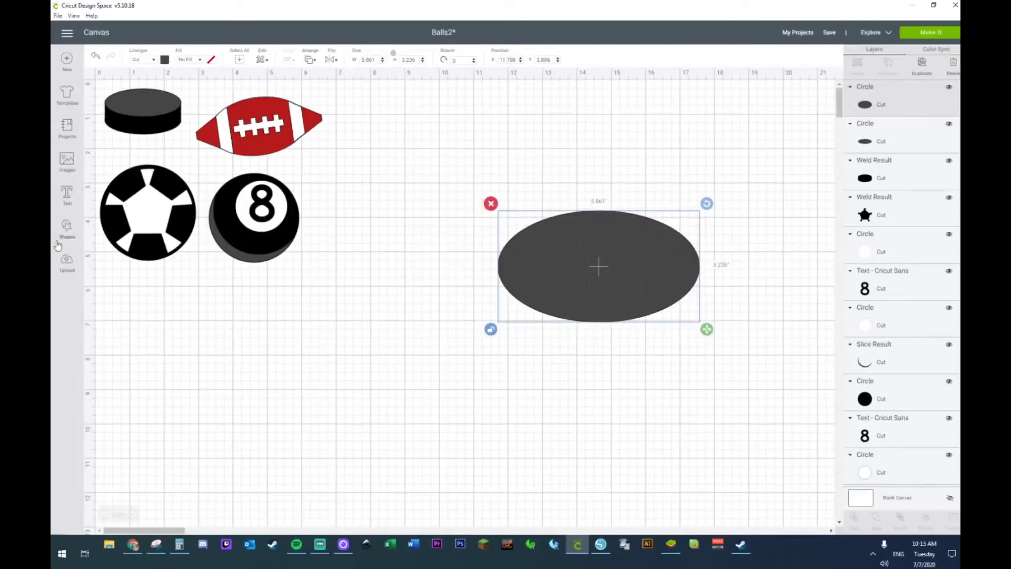
# Insert a triangle, rotate it 90 degrees, and place it over the ellipse's end with its tip pointing outward
pyautogui.click(67, 227)
pyautogui.click(107, 200)
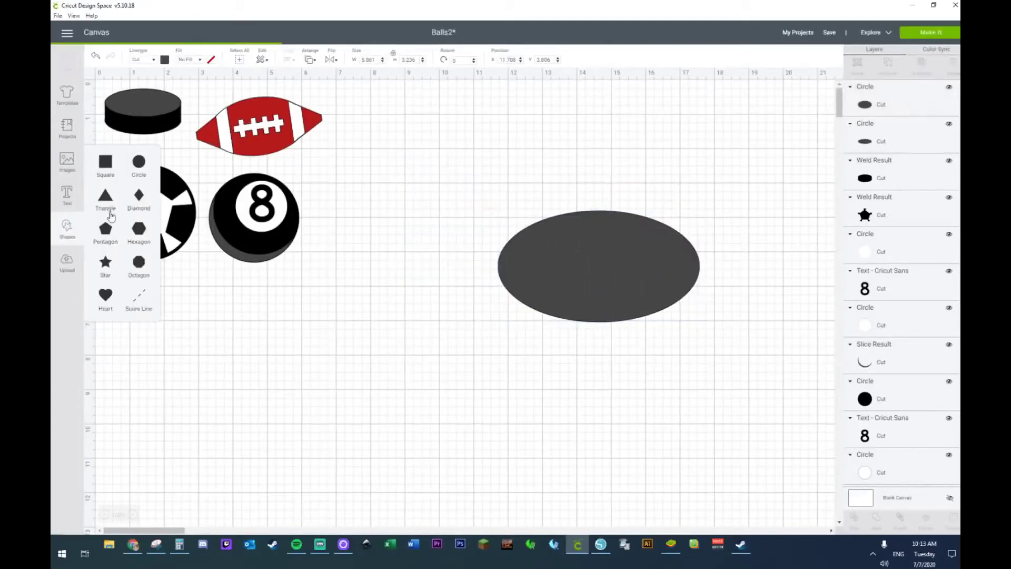
pyautogui.moveTo(247, 209); pyautogui.dragTo(442, 222)
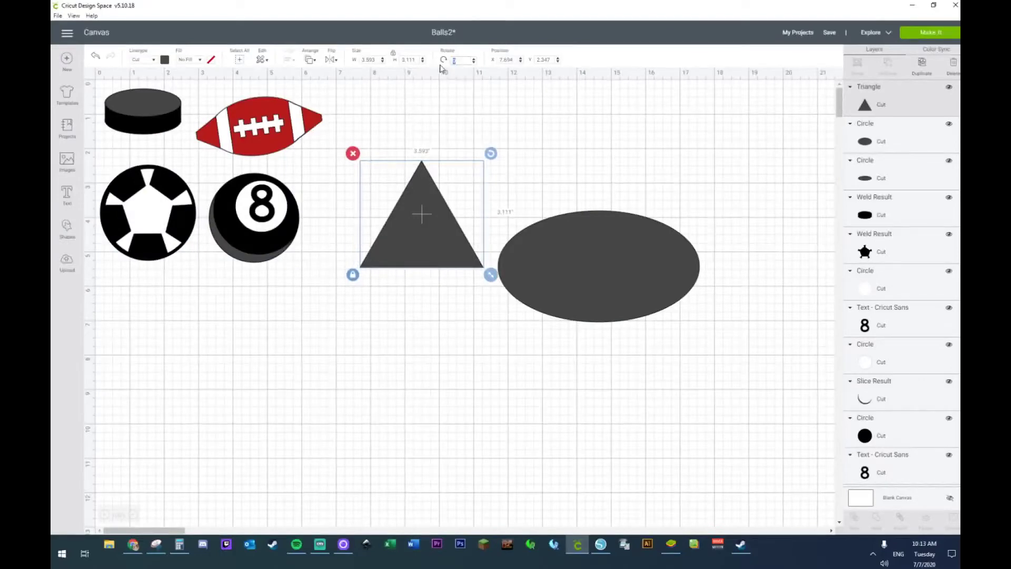
pyautogui.write('90')
pyautogui.press('Return')
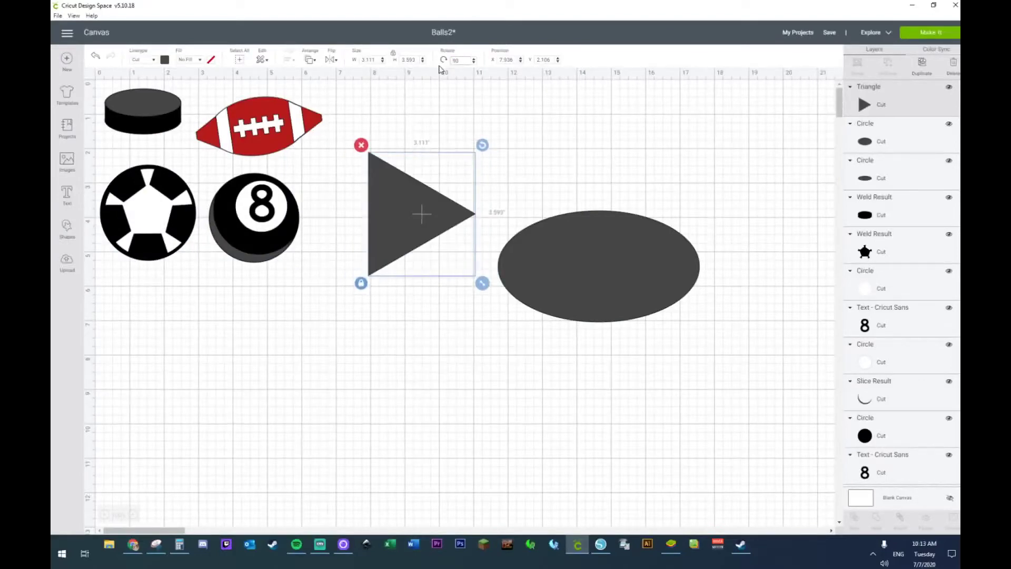
pyautogui.moveTo(429, 223); pyautogui.dragTo(721, 294)
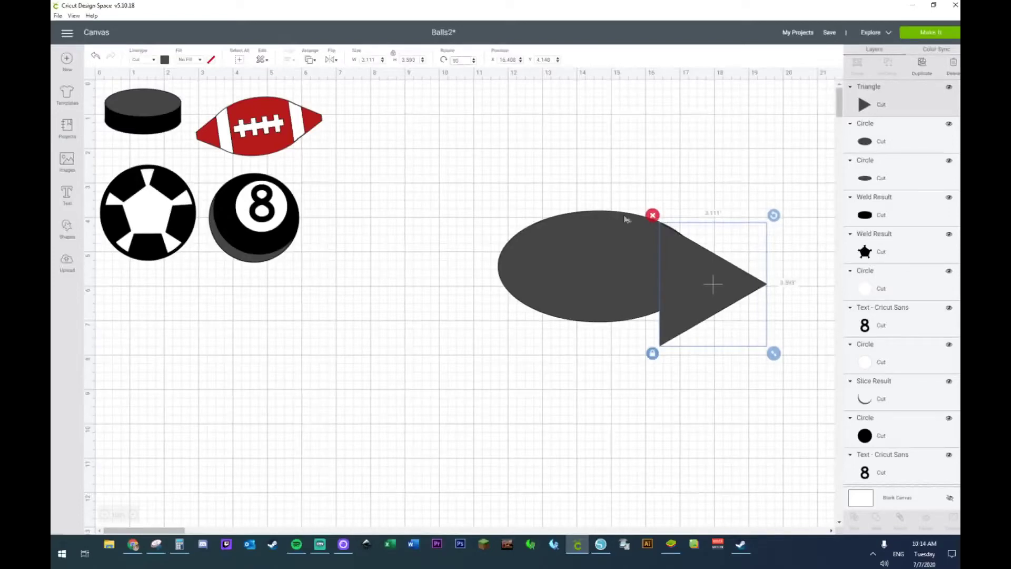
# Shrink the triangle to about 2.76 by 2.55 inches so its edges flow into the ellipse's outline
pyautogui.click(652, 210)
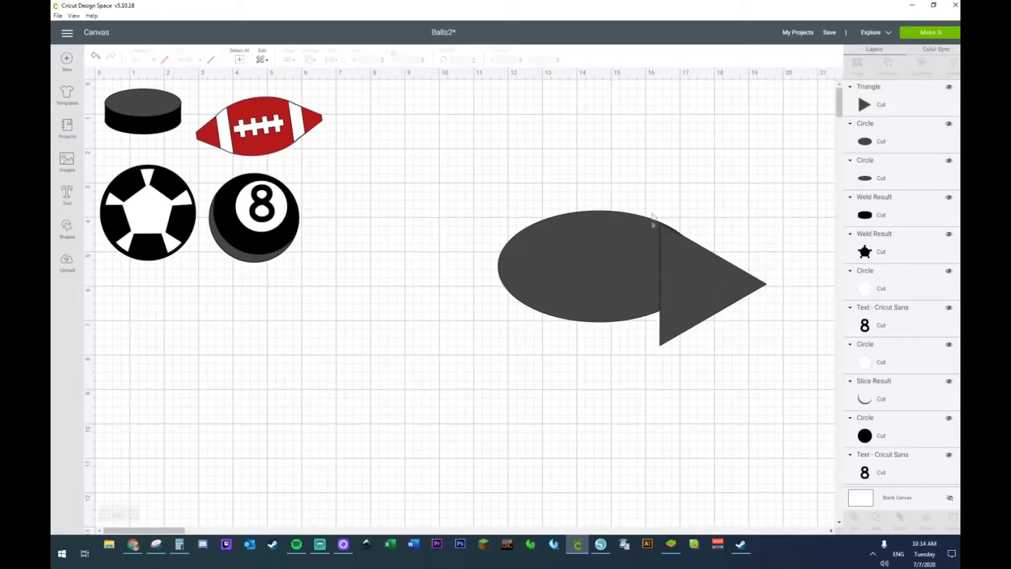
pyautogui.click(707, 304)
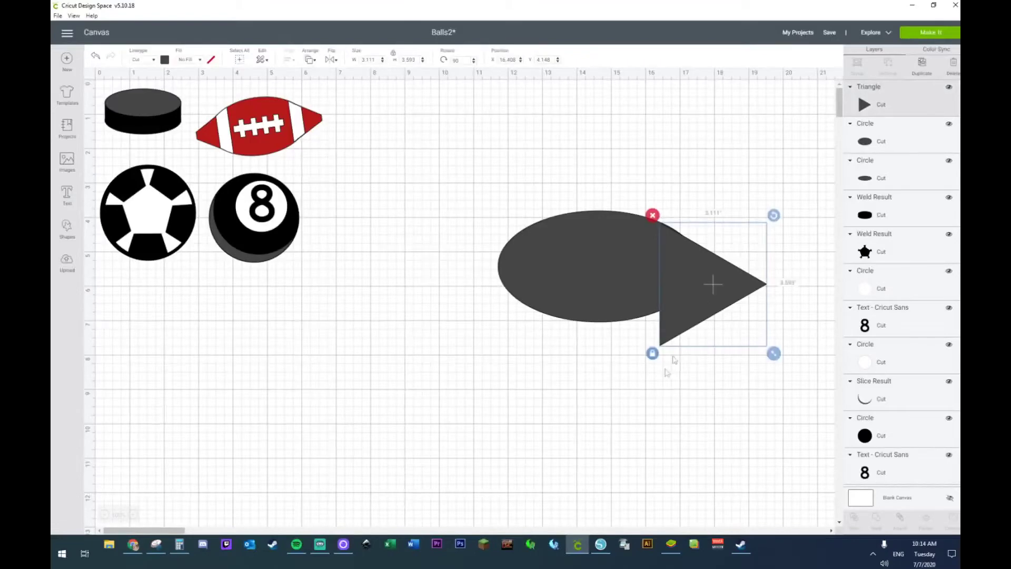
pyautogui.moveTo(774, 356); pyautogui.dragTo(762, 324)
pyautogui.click(707, 413)
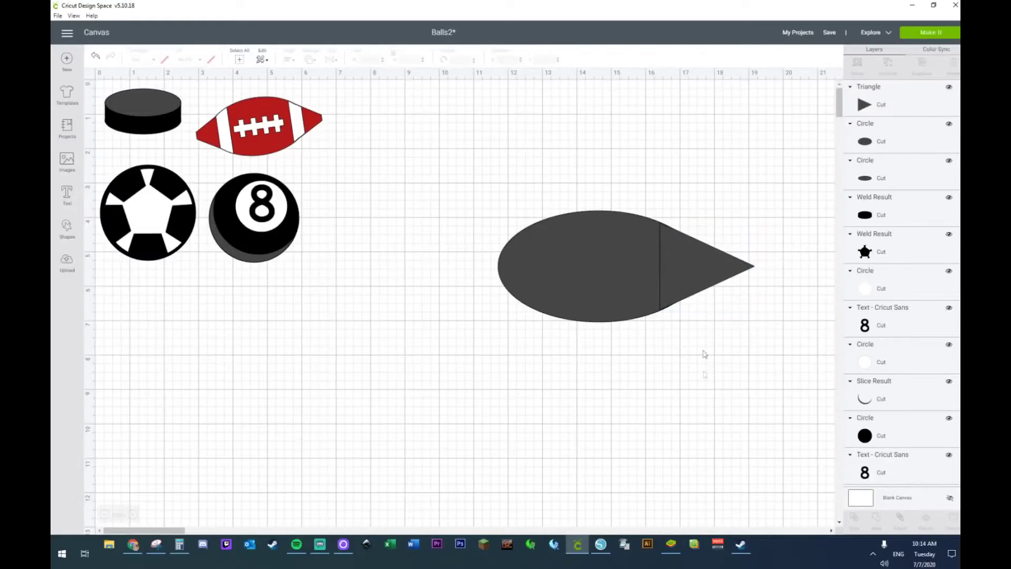
# Duplicate the triangle, flip the copy horizontally, and place it over the ellipse's opposite end with its tip pointing outward
pyautogui.click(694, 286)
pyautogui.hotkey('ctrl', 'd')
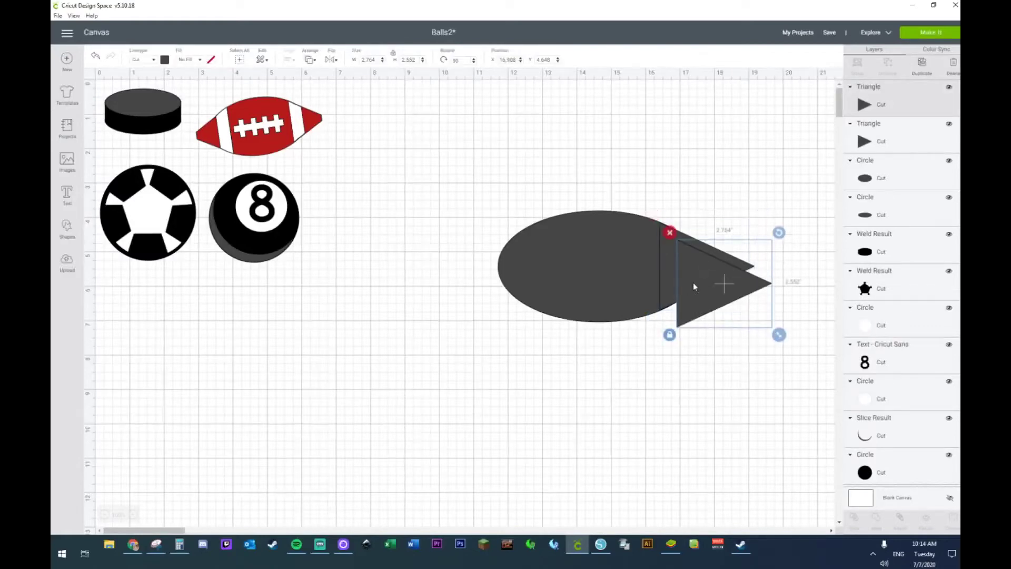
pyautogui.click(330, 60)
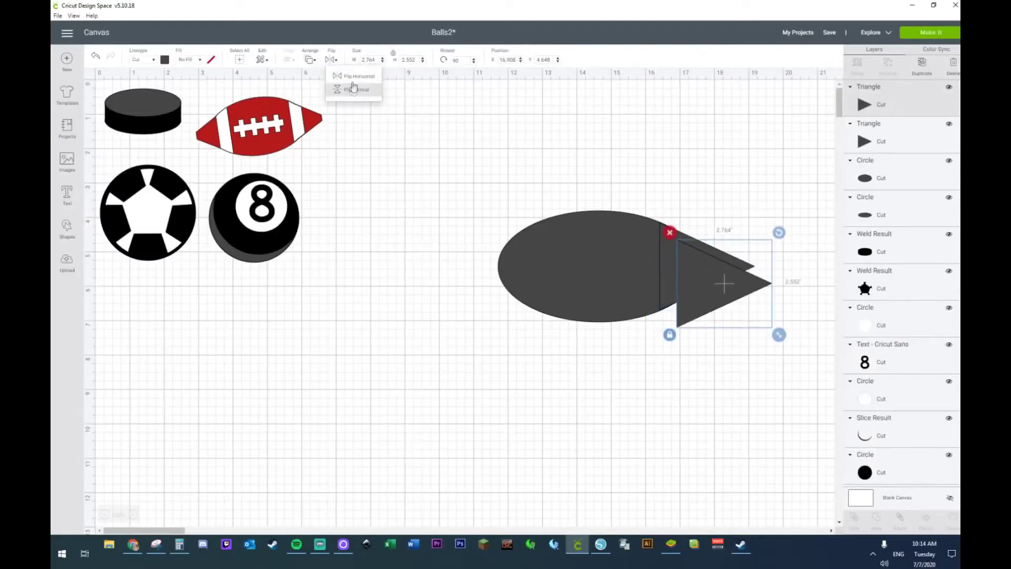
pyautogui.click(352, 80)
pyautogui.moveTo(741, 300); pyautogui.dragTo(509, 283)
pyautogui.click(509, 354)
# Center the ellipse and both triangles vertically, weld them into one football outline, and shift it slightly up the canvas
pyautogui.moveTo(463, 152); pyautogui.dragTo(778, 372)
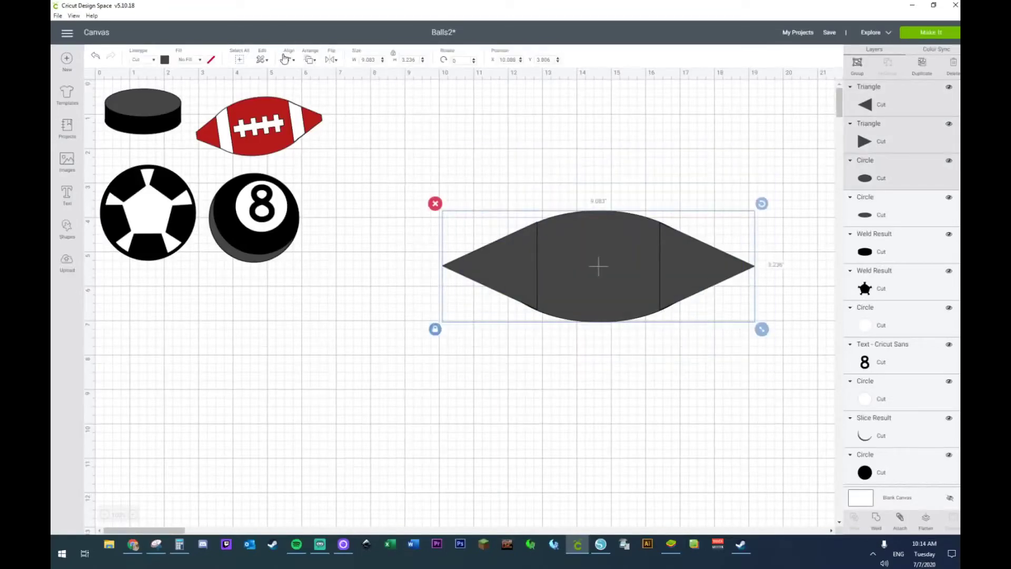
pyautogui.click(286, 59)
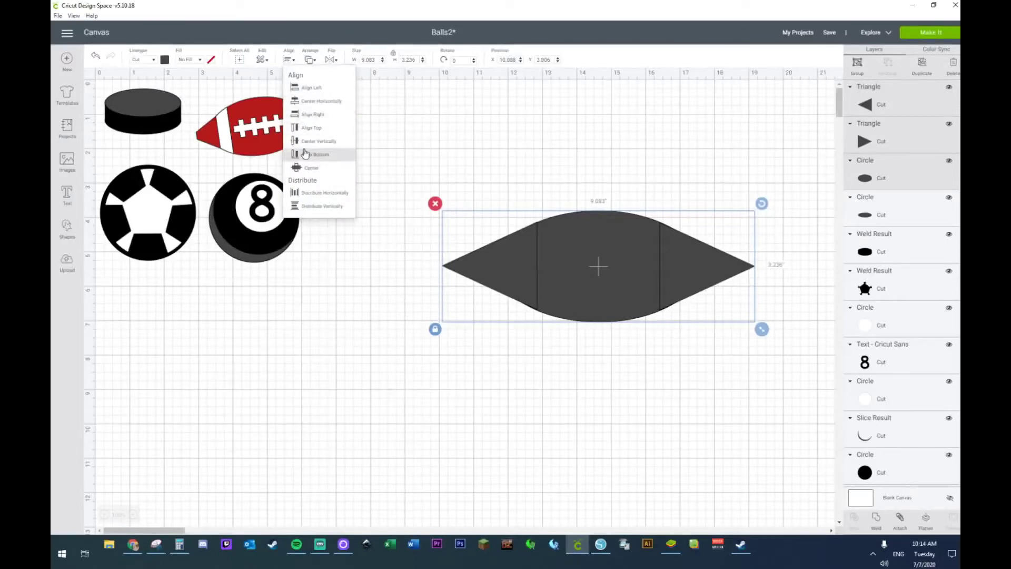
pyautogui.click(306, 149)
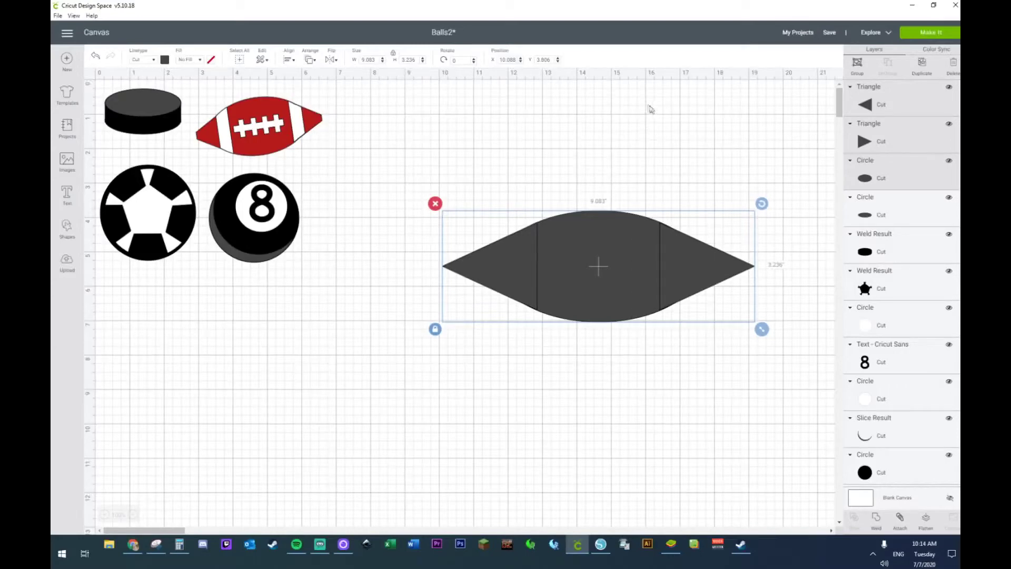
pyautogui.moveTo(423, 168); pyautogui.dragTo(735, 374)
pyautogui.rightClick(645, 298)
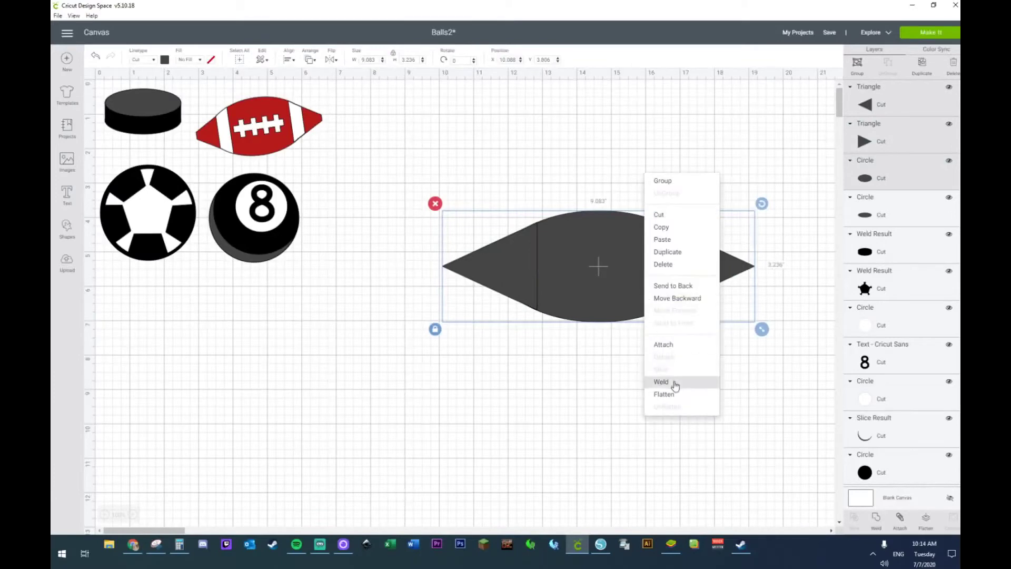
pyautogui.click(675, 386)
pyautogui.moveTo(621, 277); pyautogui.dragTo(611, 238)
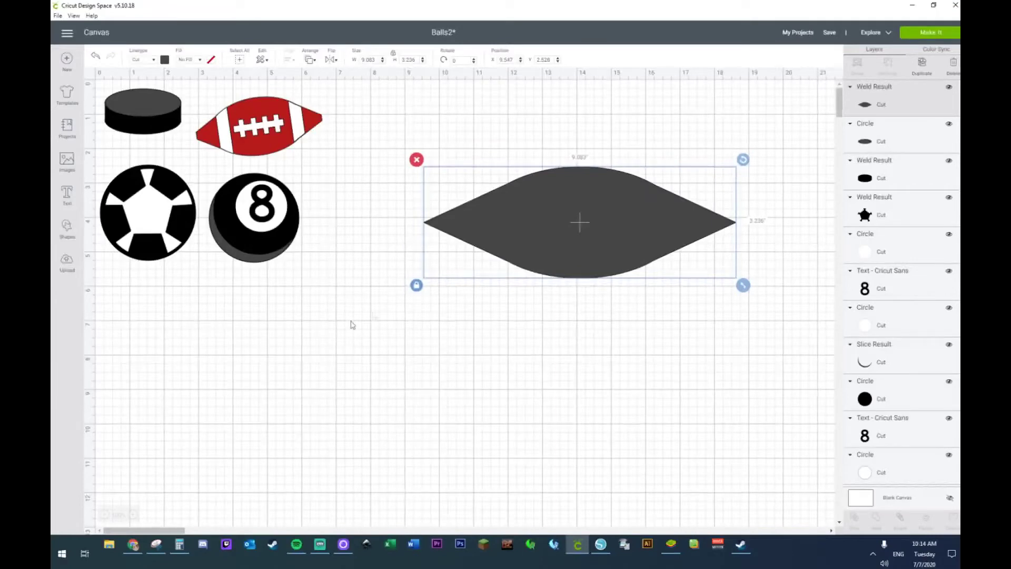
# Insert a square, overlap it with the football's left tip, and slice the two shapes
pyautogui.click(67, 228)
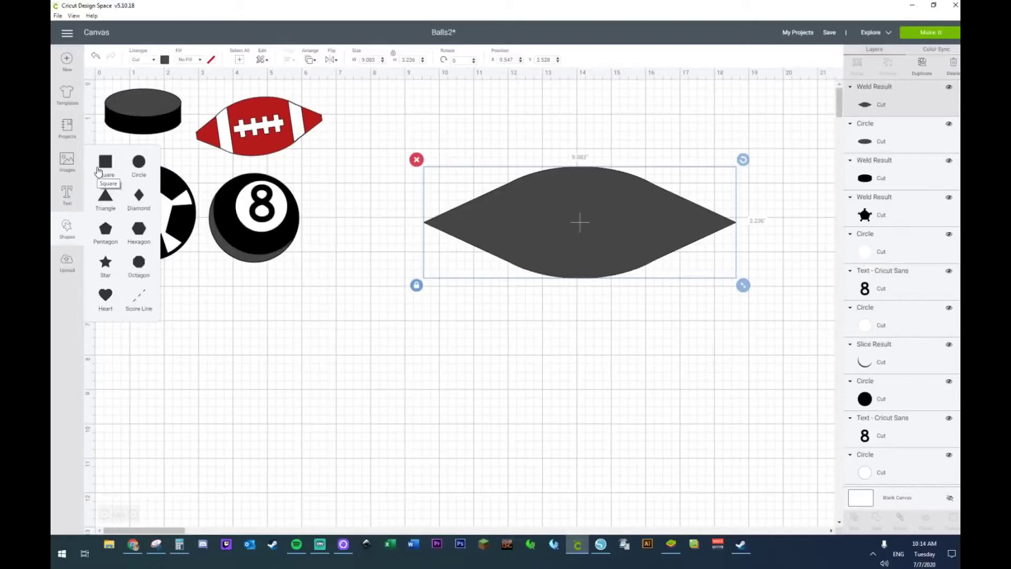
pyautogui.click(104, 173)
pyautogui.moveTo(227, 224); pyautogui.dragTo(376, 233)
pyautogui.click(430, 352)
pyautogui.moveTo(382, 351); pyautogui.dragTo(447, 217)
pyautogui.rightClick(454, 224)
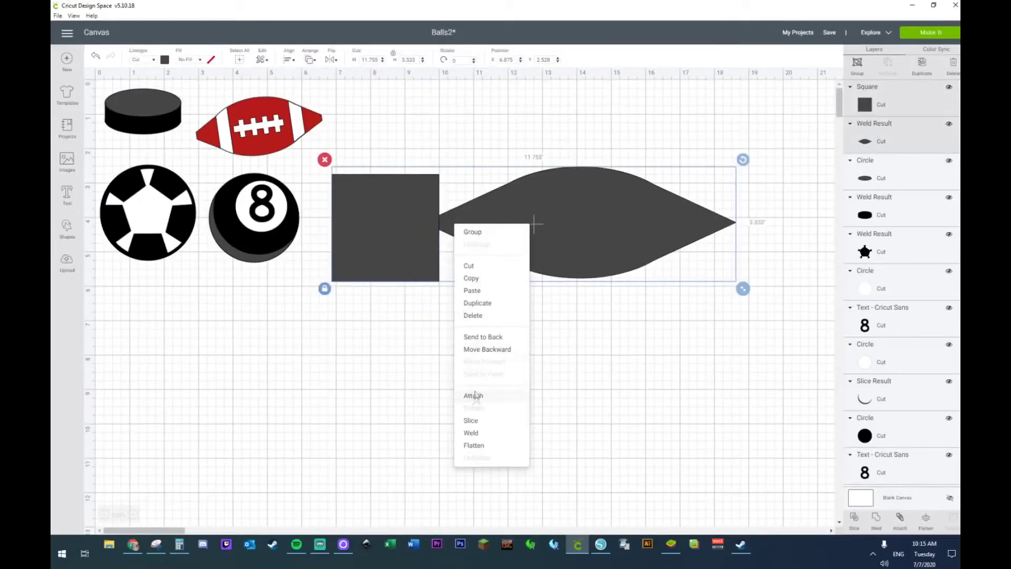
pyautogui.click(469, 420)
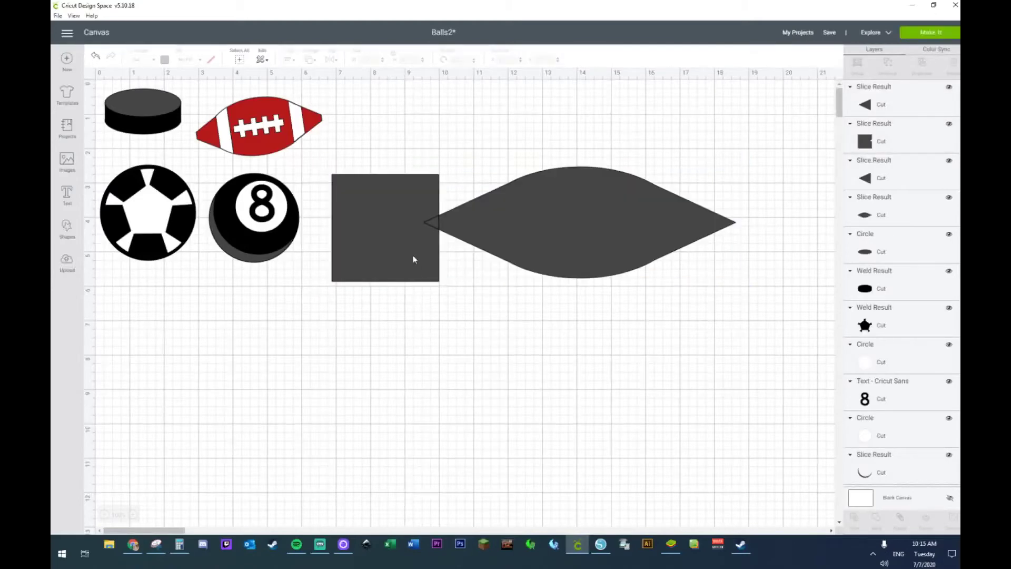
# Move the sliced square over the football's right tip and slice the two shapes
pyautogui.moveTo(413, 259); pyautogui.dragTo(803, 276)
pyautogui.moveTo(787, 347); pyautogui.dragTo(678, 240)
pyautogui.rightClick(685, 244)
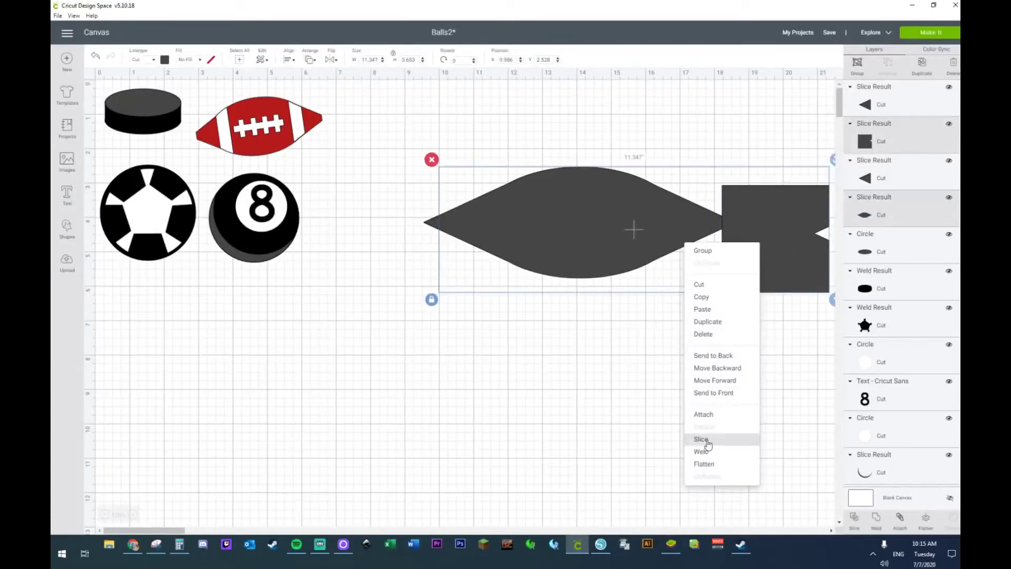
pyautogui.click(702, 441)
# Pull the blunt-ended football clear, delete the square and cut-off tips, and reposition the football in the canvas's upper area
pyautogui.moveTo(547, 260); pyautogui.dragTo(513, 401)
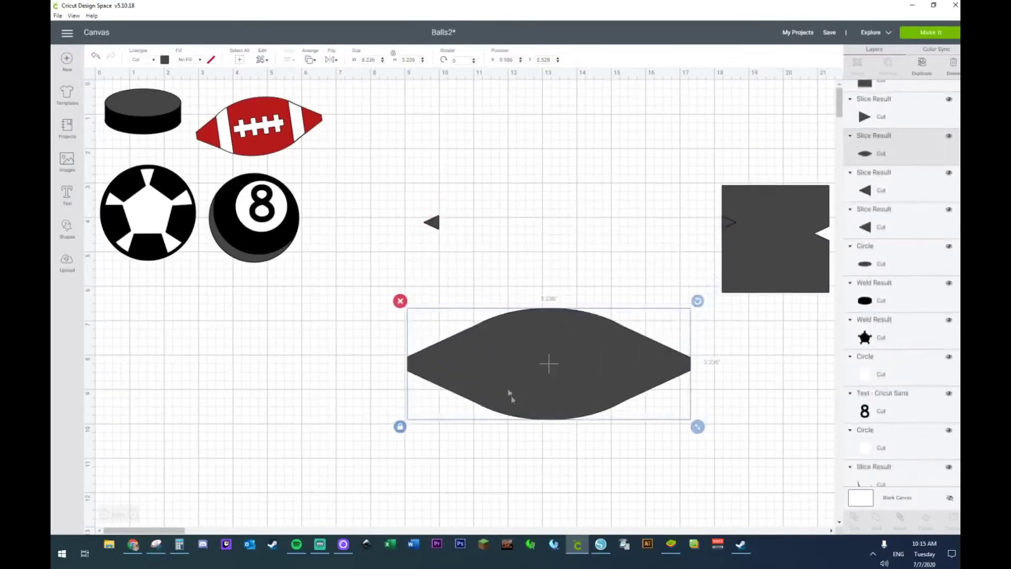
pyautogui.moveTo(413, 142); pyautogui.dragTo(770, 298)
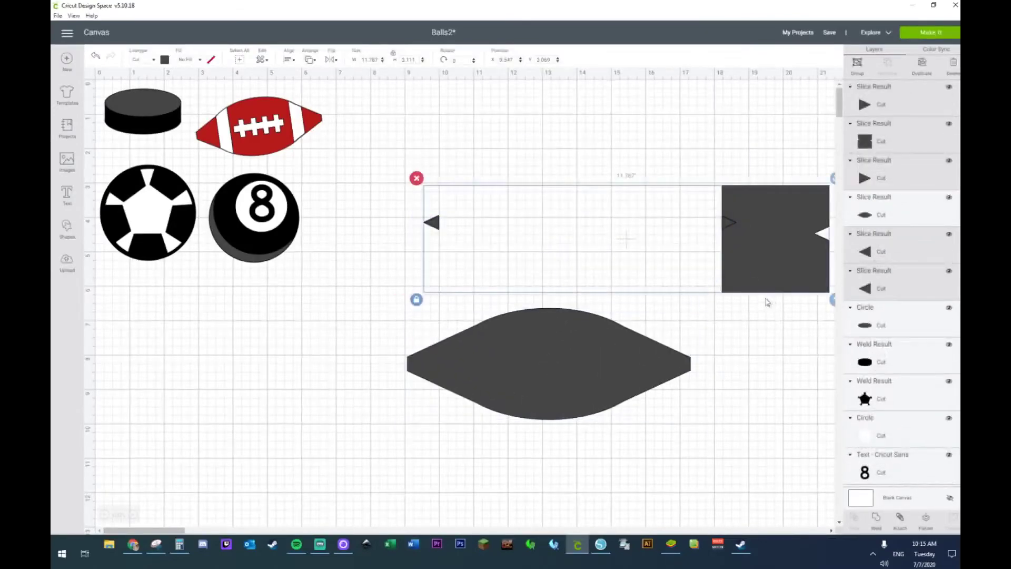
pyautogui.press('Delete')
pyautogui.moveTo(532, 363); pyautogui.dragTo(493, 283)
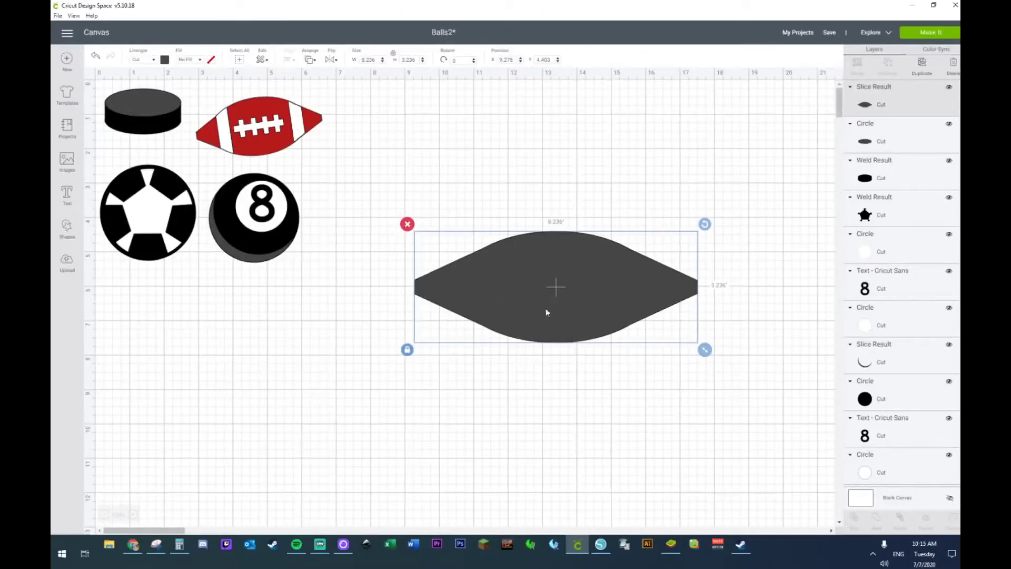
pyautogui.moveTo(546, 313); pyautogui.dragTo(577, 222)
# Color the football outline red and place a duplicate of it below the original
pyautogui.click(166, 62)
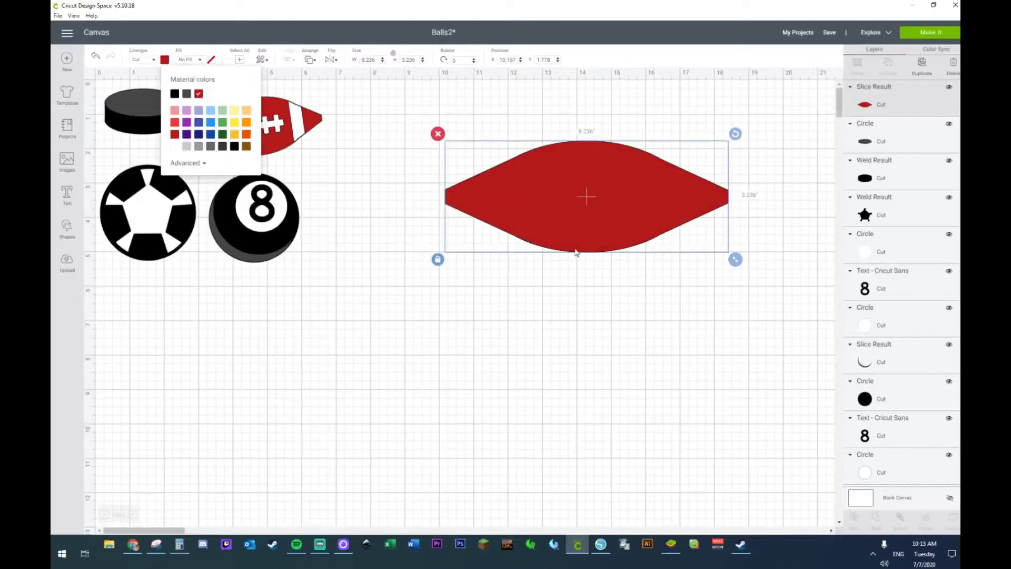
pyautogui.hotkey('ctrl', 'd')
pyautogui.moveTo(577, 253); pyautogui.dragTo(535, 358)
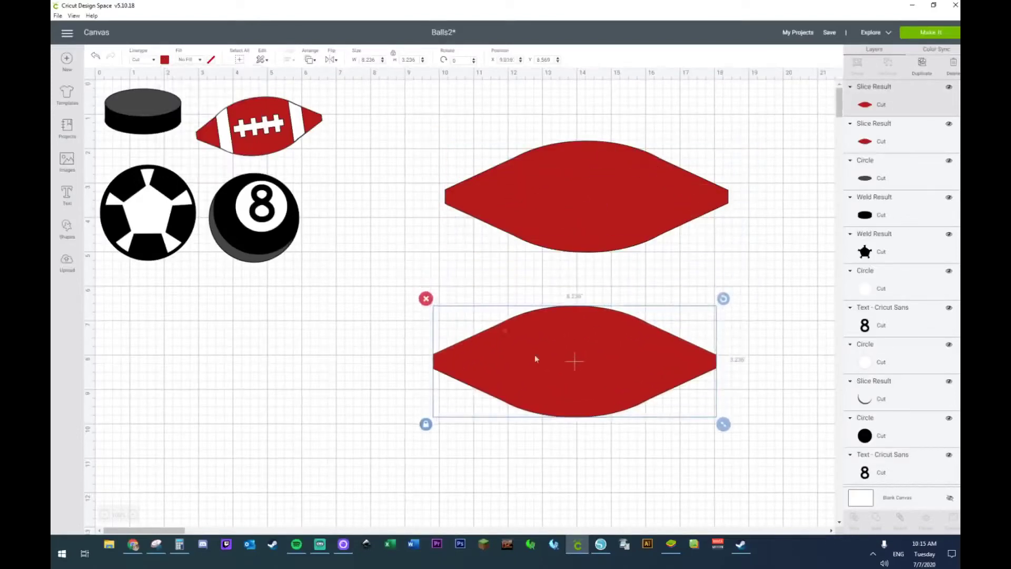
# Color the lower football copy white and move it slightly further down
pyautogui.click(166, 60)
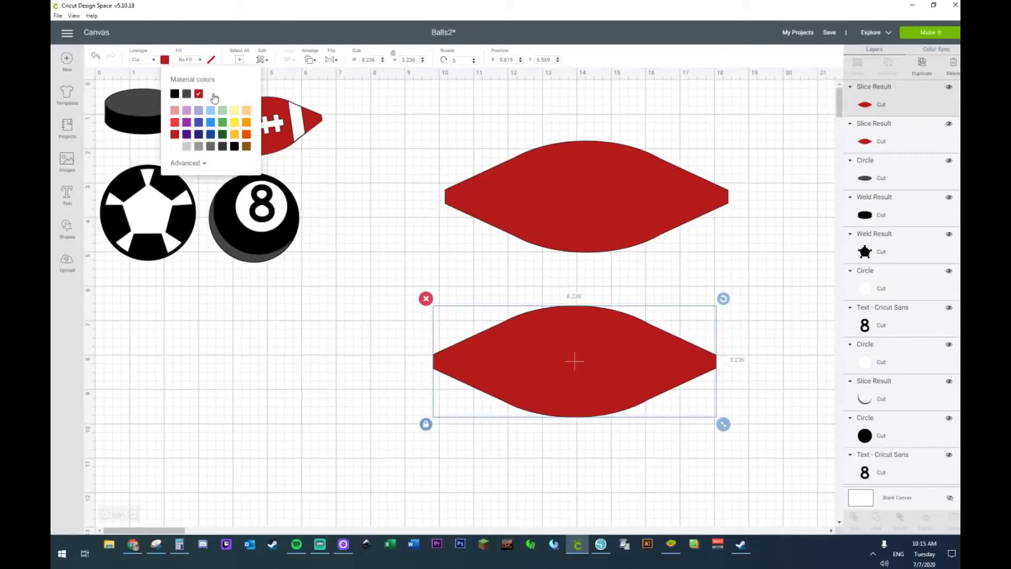
pyautogui.click(212, 94)
pyautogui.click(445, 438)
pyautogui.moveTo(563, 385); pyautogui.dragTo(565, 406)
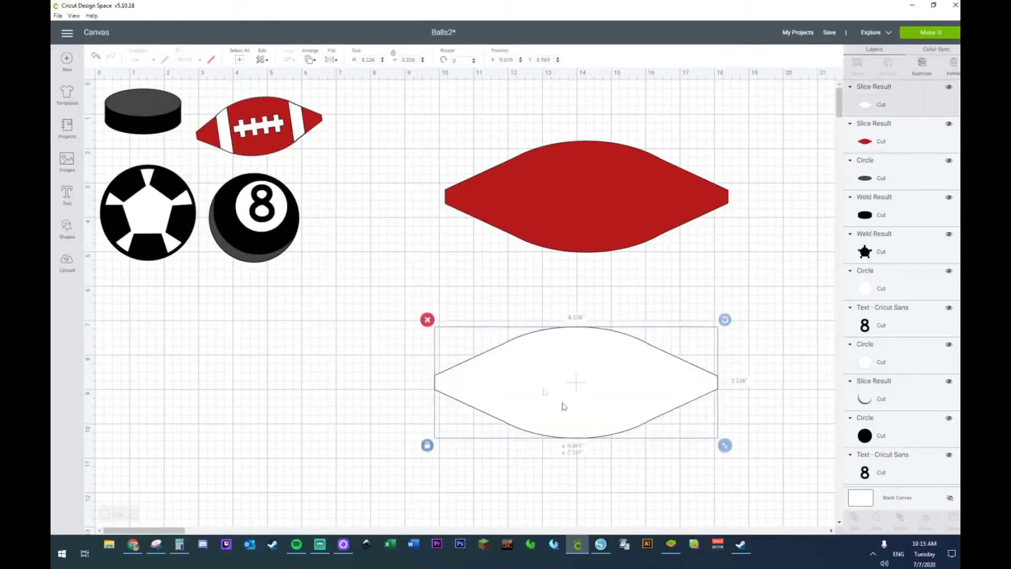
# Insert a square beside the white football, unlock its proportions, and reshape it into a bar about 0.69 by 4.51 inches
pyautogui.click(69, 228)
pyautogui.click(106, 161)
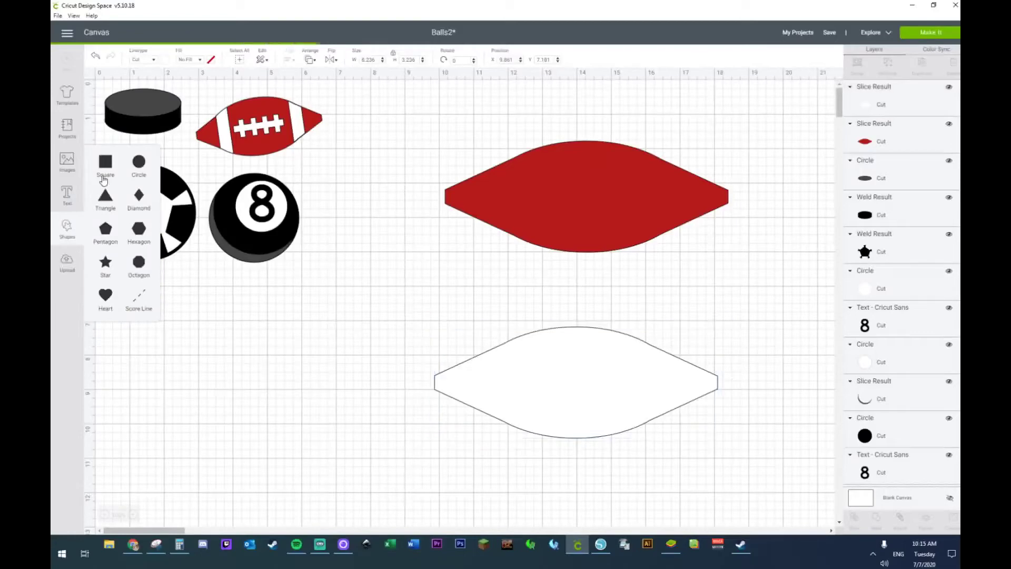
pyautogui.moveTo(264, 264); pyautogui.dragTo(367, 379)
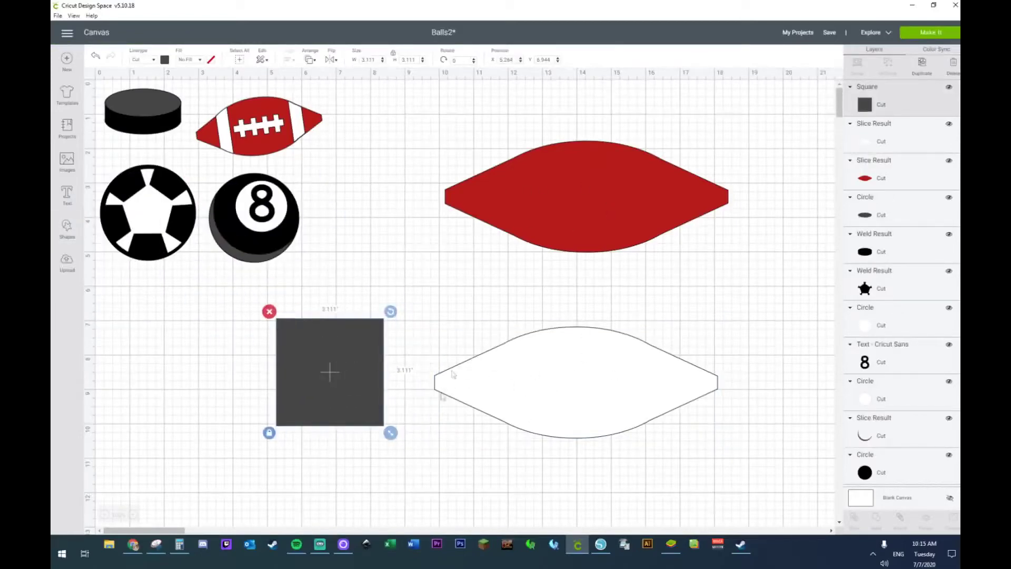
pyautogui.click(269, 433)
pyautogui.moveTo(383, 442); pyautogui.dragTo(305, 487)
# Position the bar upright across one end of the white football and a duplicate across the other end
pyautogui.moveTo(299, 438); pyautogui.dragTo(653, 406)
pyautogui.hotkey('ctrl', 'd')
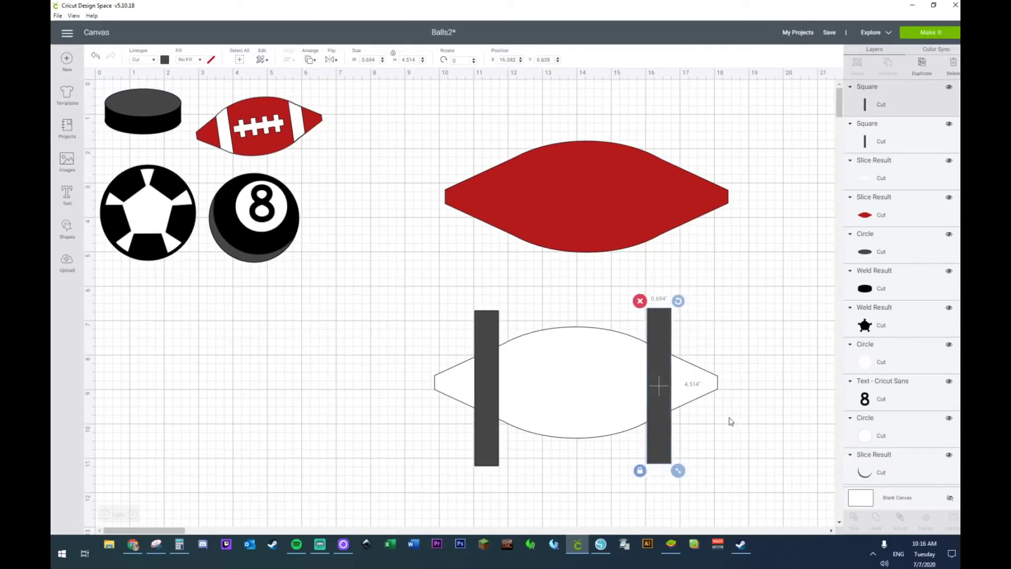
pyautogui.click(730, 428)
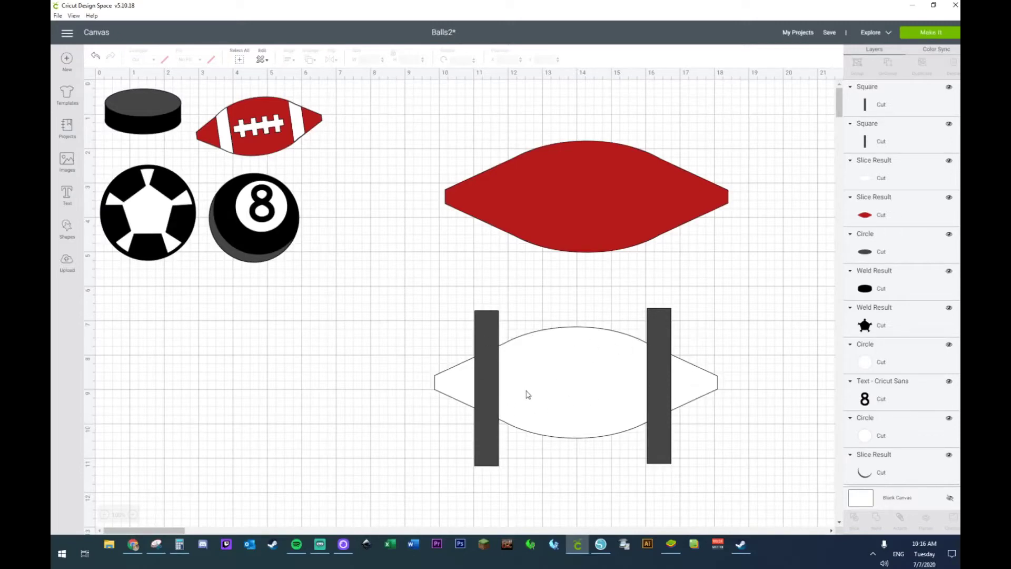
pyautogui.moveTo(388, 280); pyautogui.dragTo(693, 425)
pyautogui.rightClick(622, 382)
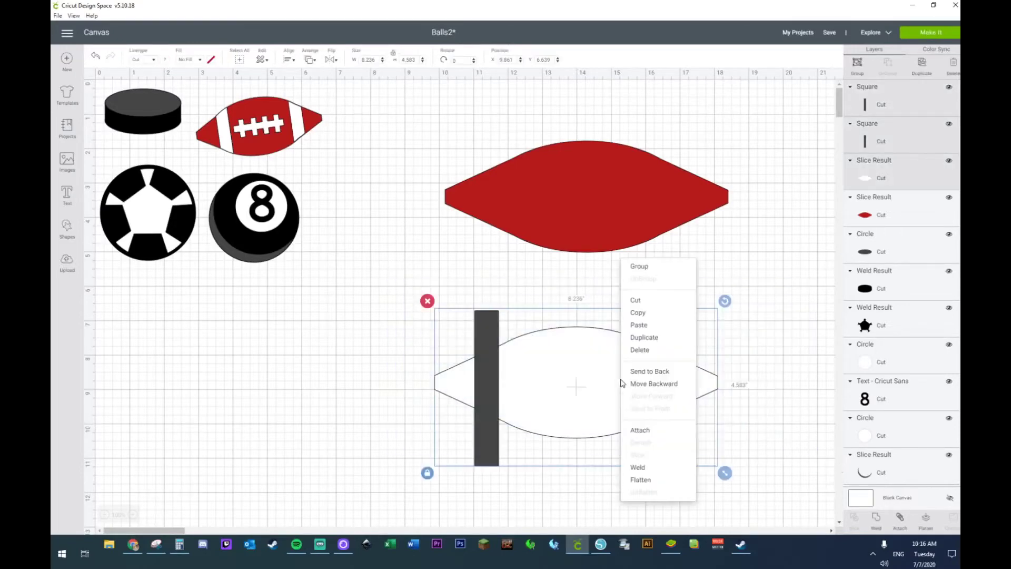
pyautogui.click(287, 337)
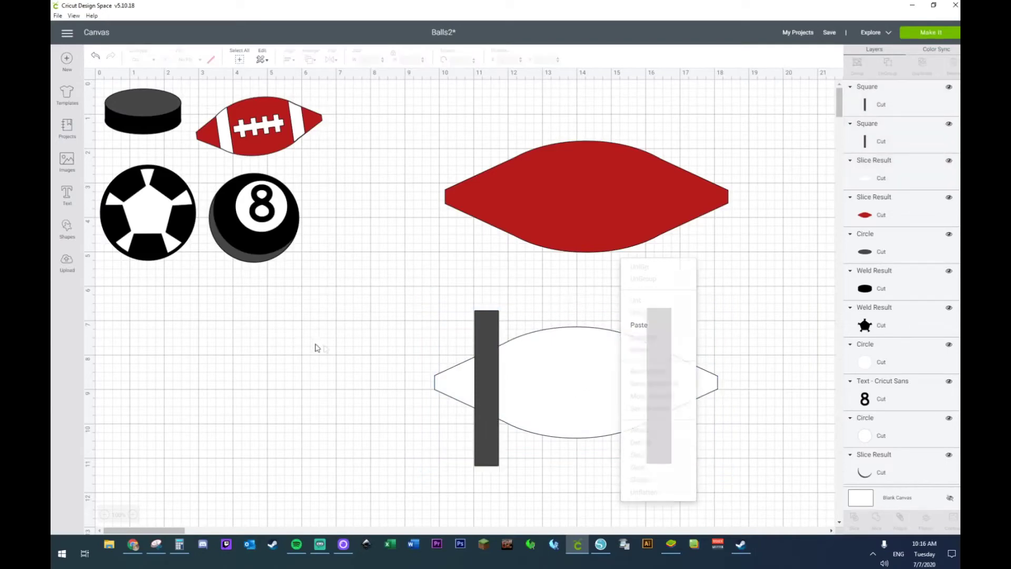
# Weld the two upright bars into one shape and slice it with the white football
pyautogui.click(489, 339)
pyautogui.keyDown('shift'); pyautogui.click(657, 325); pyautogui.keyUp('shift')
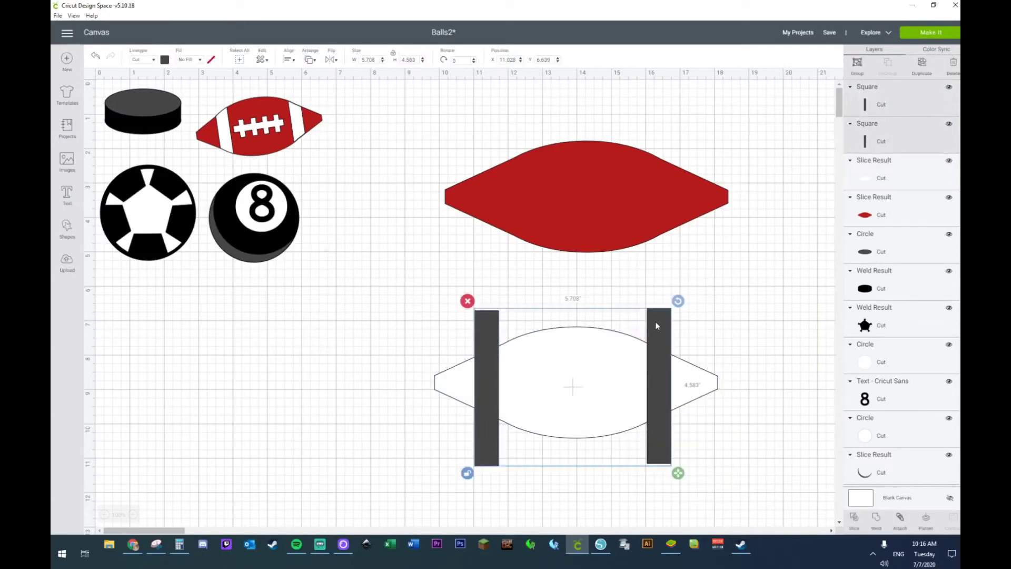
pyautogui.rightClick(657, 326)
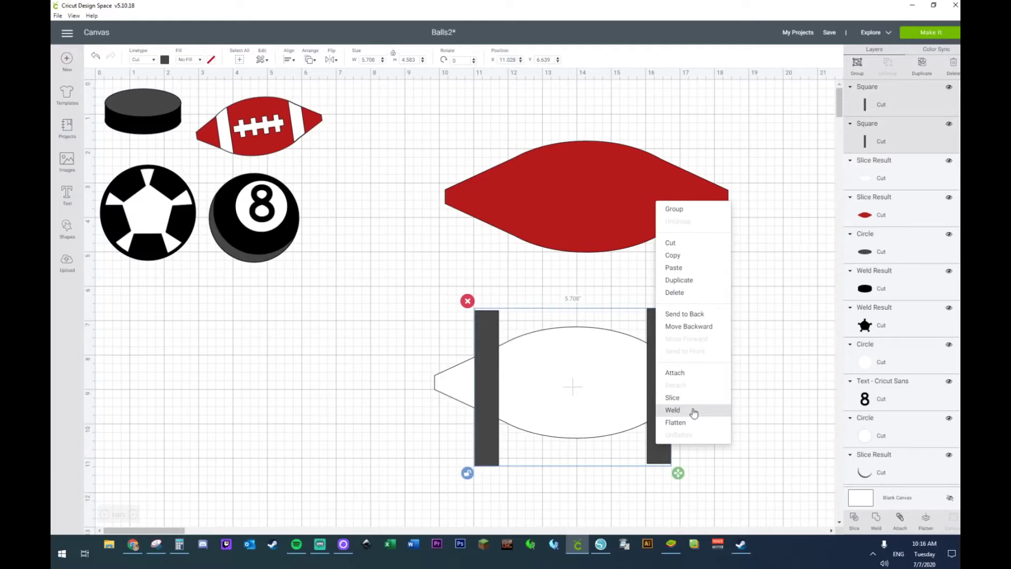
pyautogui.click(694, 413)
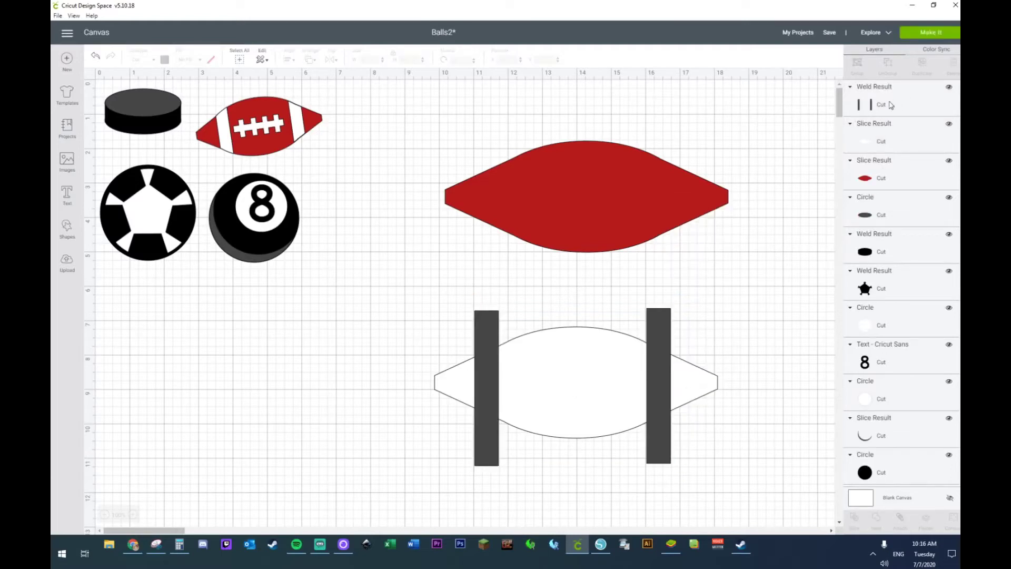
pyautogui.moveTo(390, 319); pyautogui.dragTo(765, 480)
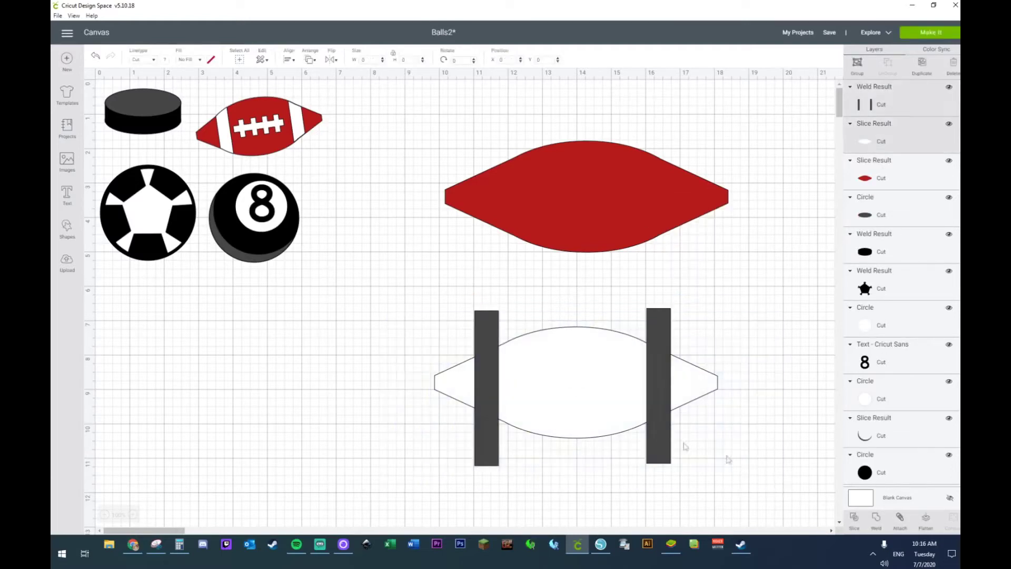
pyautogui.rightClick(603, 385)
pyautogui.click(619, 452)
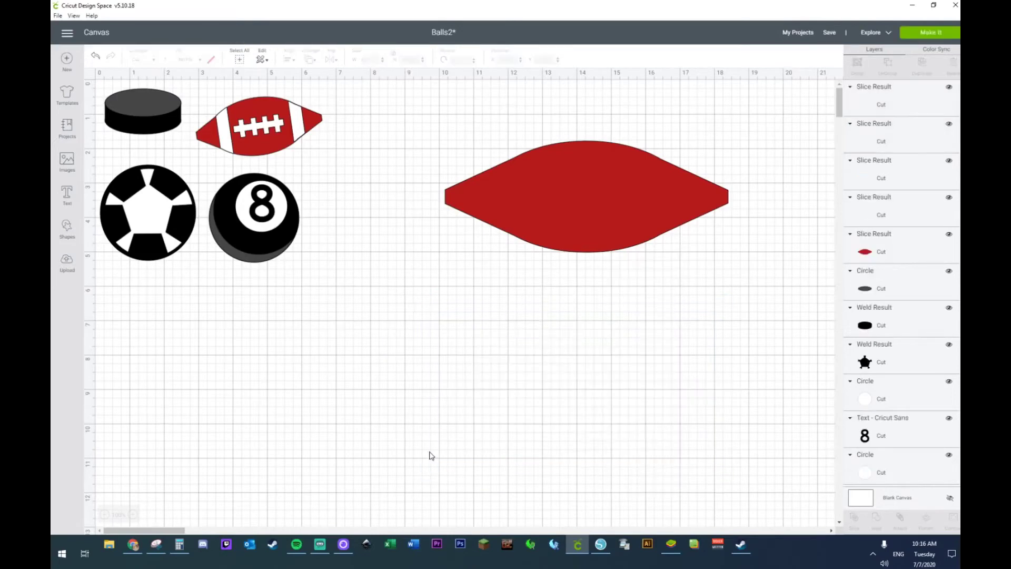
# Move the dark bar pieces off the white football and delete them
pyautogui.moveTo(489, 377); pyautogui.dragTo(211, 389)
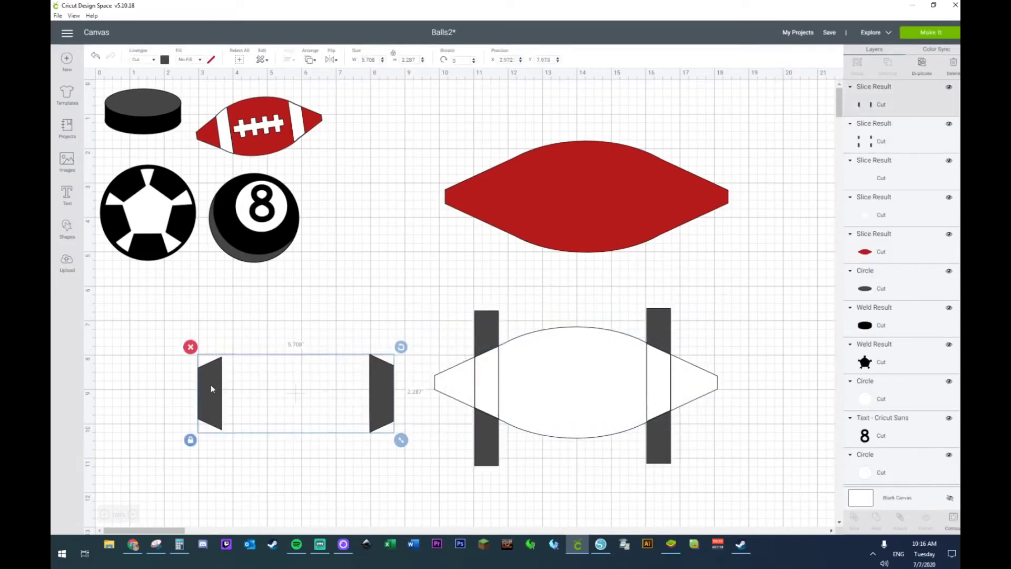
pyautogui.press('Delete')
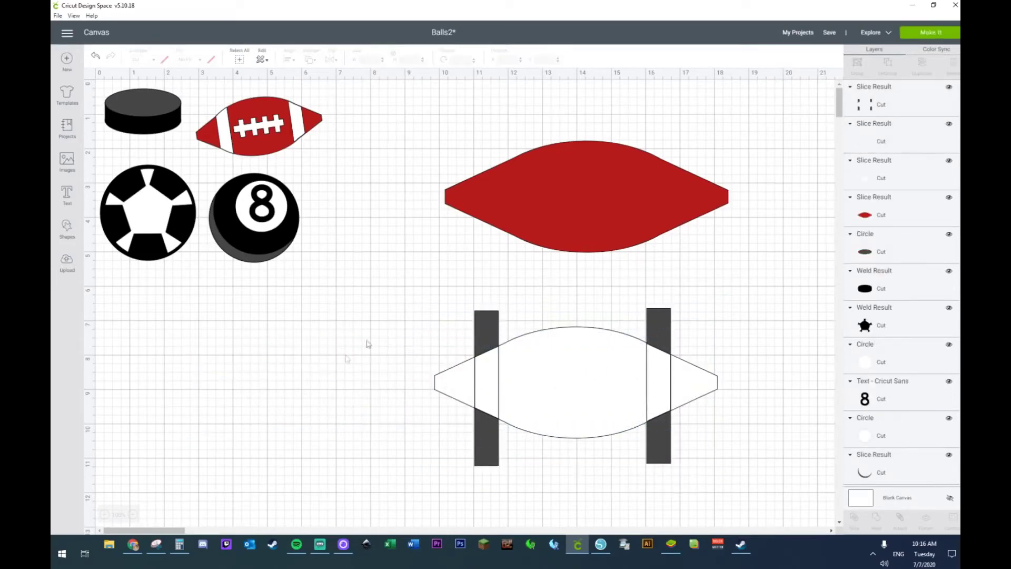
pyautogui.moveTo(482, 422); pyautogui.dragTo(297, 427)
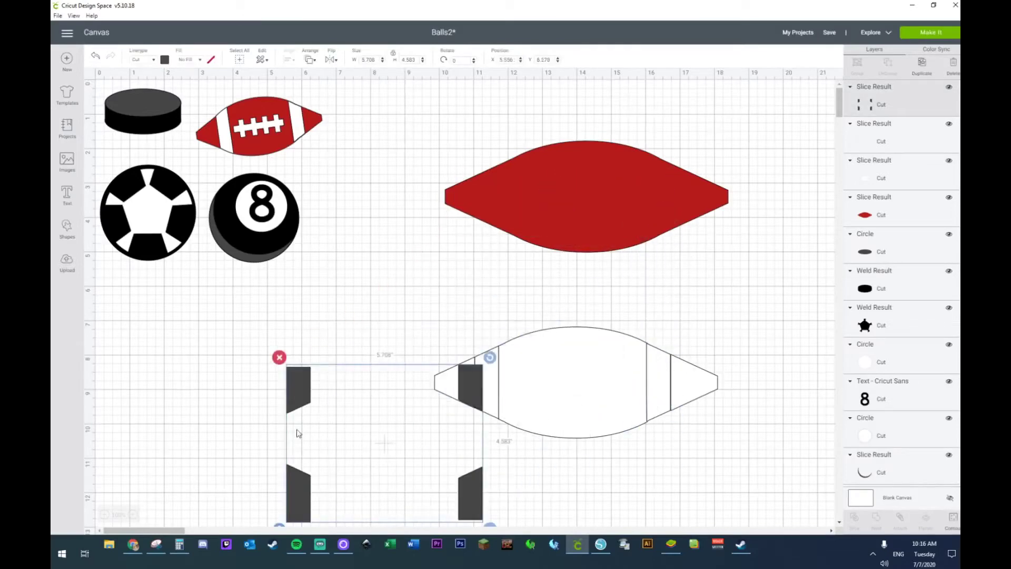
pyautogui.press('Delete')
# Move the two white stripes onto the red football and delete the rest of the white football
pyautogui.moveTo(488, 369); pyautogui.dragTo(492, 201)
pyautogui.click(384, 269)
pyautogui.moveTo(397, 324); pyautogui.dragTo(756, 479)
pyautogui.moveTo(558, 428); pyautogui.dragTo(531, 410)
pyautogui.press('Delete')
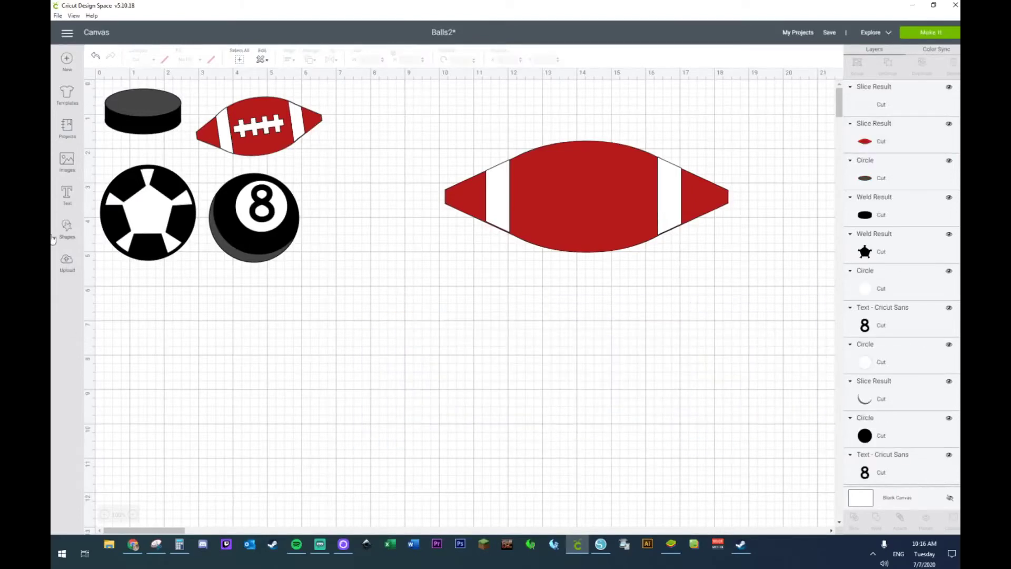
# Add a square below the red football and reshape it into a thin horizontal bar about 3.5 in long
pyautogui.click(66, 227)
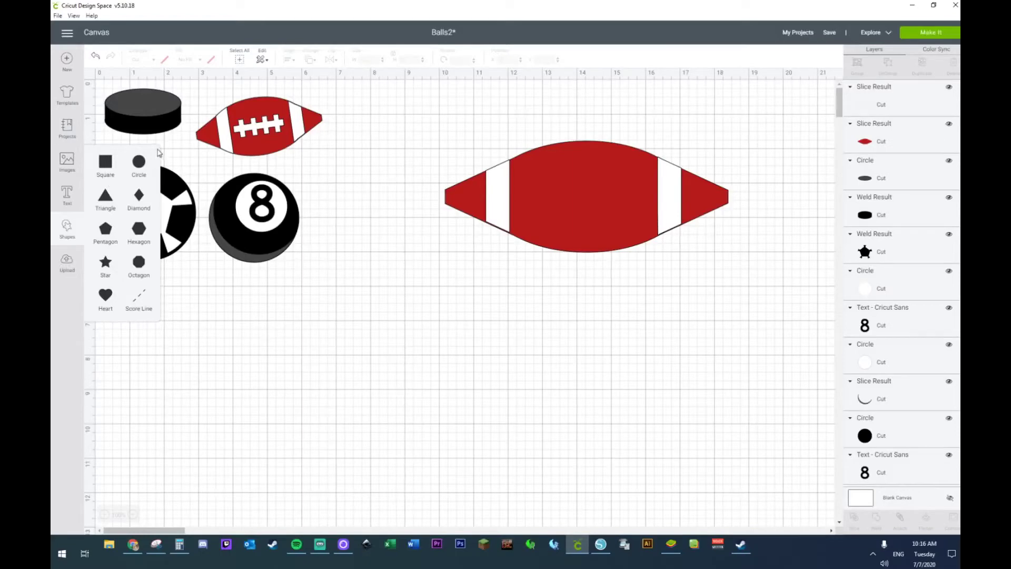
pyautogui.click(106, 164)
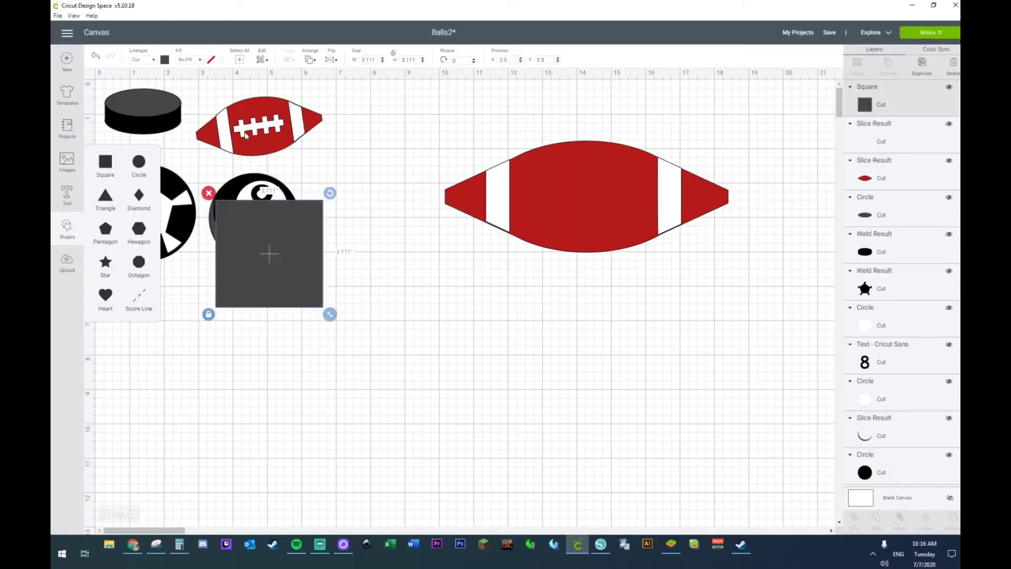
pyautogui.moveTo(268, 254); pyautogui.dragTo(430, 345)
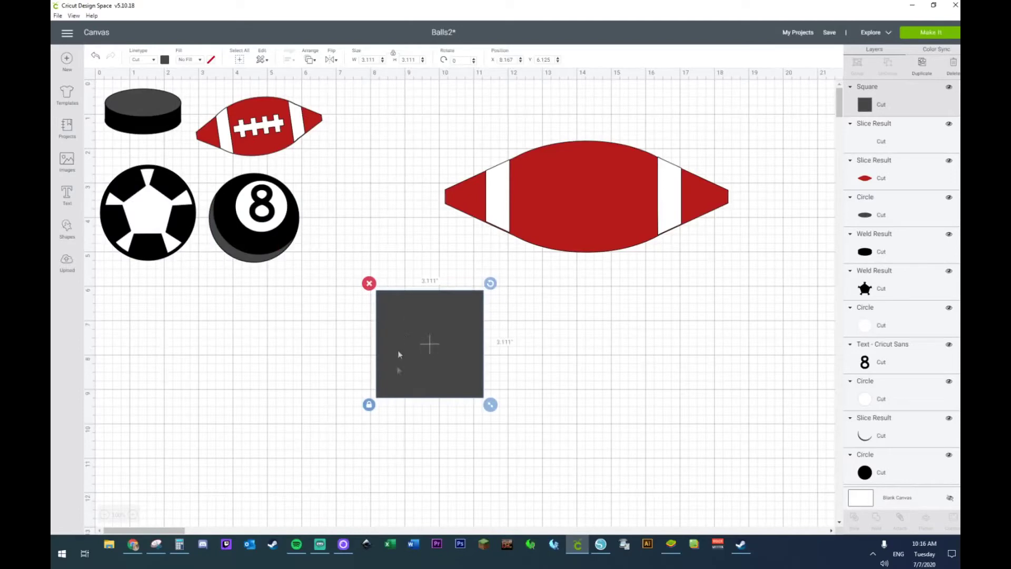
pyautogui.click(372, 410)
pyautogui.moveTo(491, 404); pyautogui.dragTo(461, 424)
pyautogui.hotkey('ctrl', 'd')
pyautogui.press('Delete')
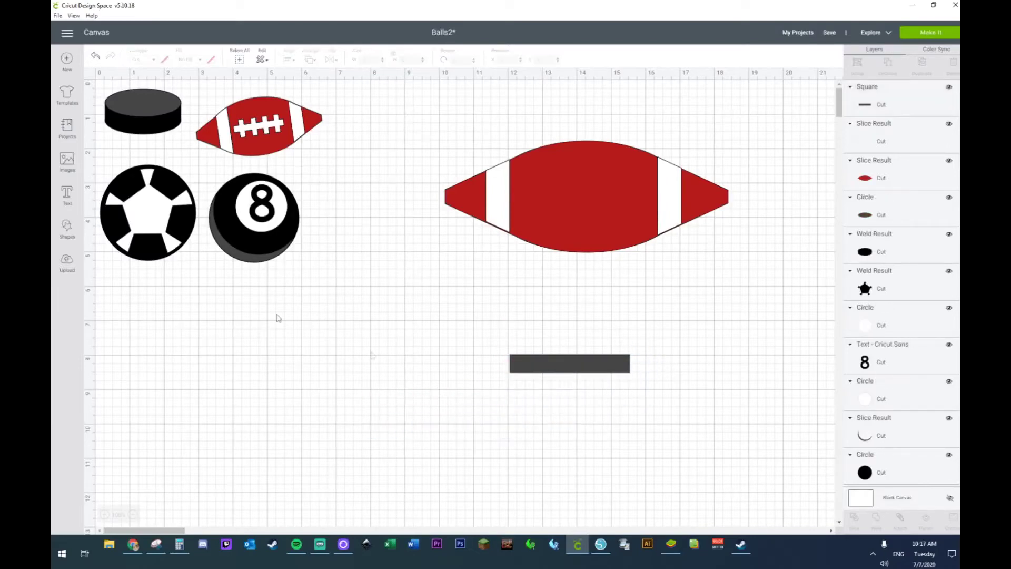
# Add another square, reshape it into an upright bar about 0.42 by 1.57 in, and place it across the horizontal bar's left end
pyautogui.click(68, 240)
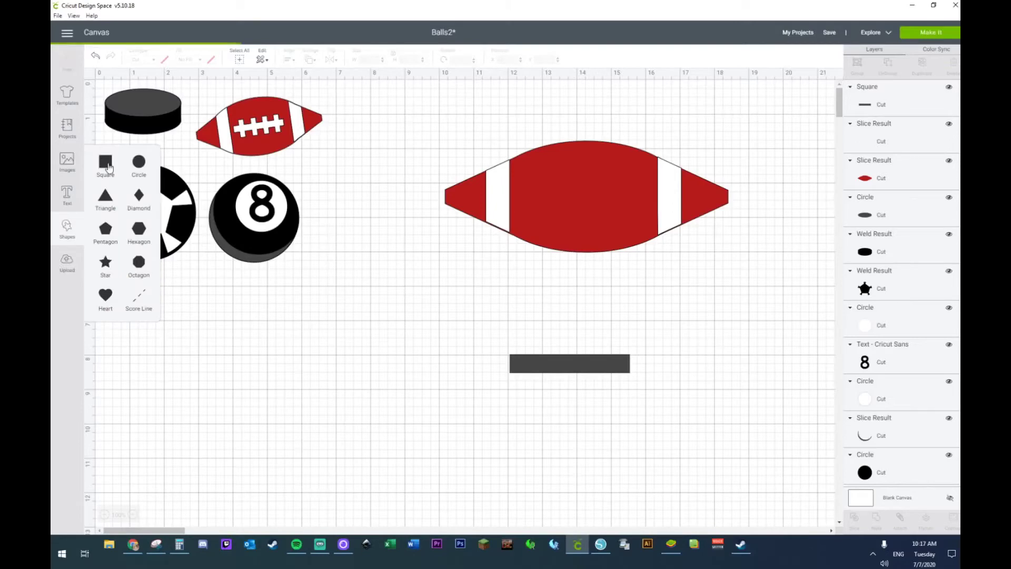
pyautogui.click(106, 162)
pyautogui.moveTo(287, 267); pyautogui.dragTo(427, 379)
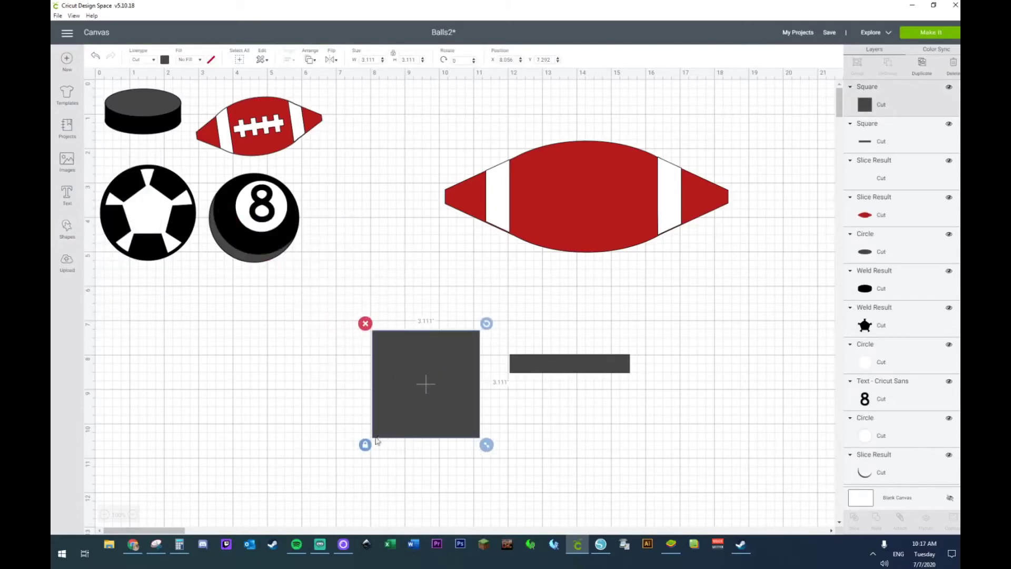
pyautogui.moveTo(488, 448); pyautogui.dragTo(551, 368)
# Duplicate the upright bar four times and space the copies evenly along the horizontal bar
pyautogui.hotkey('ctrl', 'd')
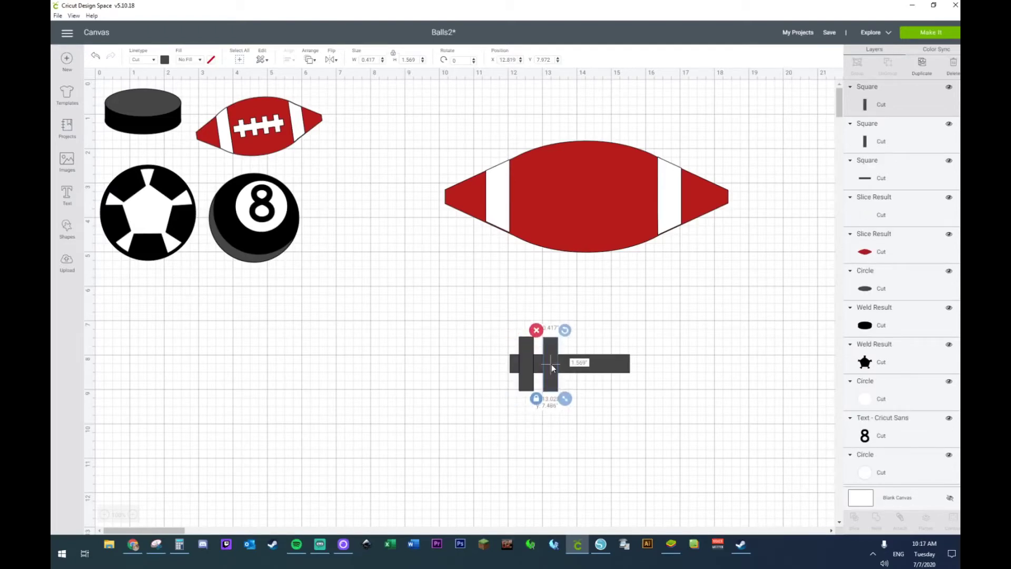
pyautogui.hotkey('ctrl', 'd')
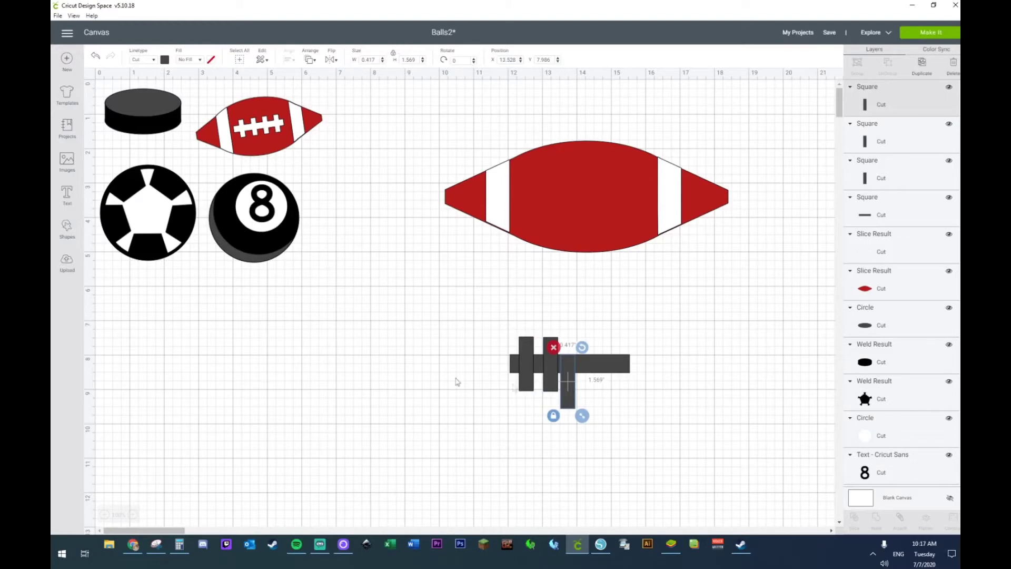
pyautogui.moveTo(569, 394); pyautogui.dragTo(570, 388)
pyautogui.moveTo(573, 375); pyautogui.dragTo(574, 378)
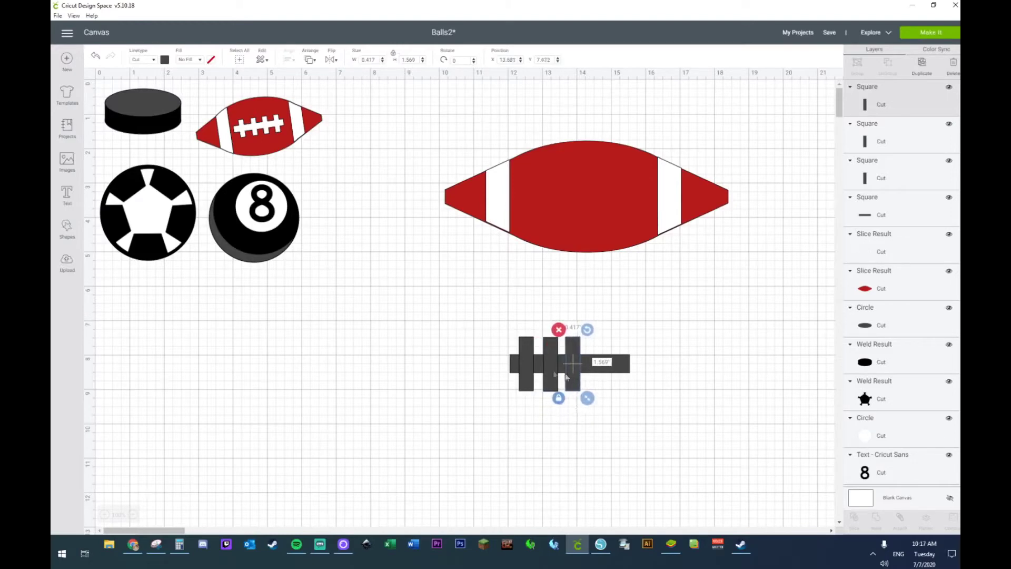
pyautogui.hotkey('ctrl', 'd')
pyautogui.moveTo(589, 384); pyautogui.dragTo(592, 366)
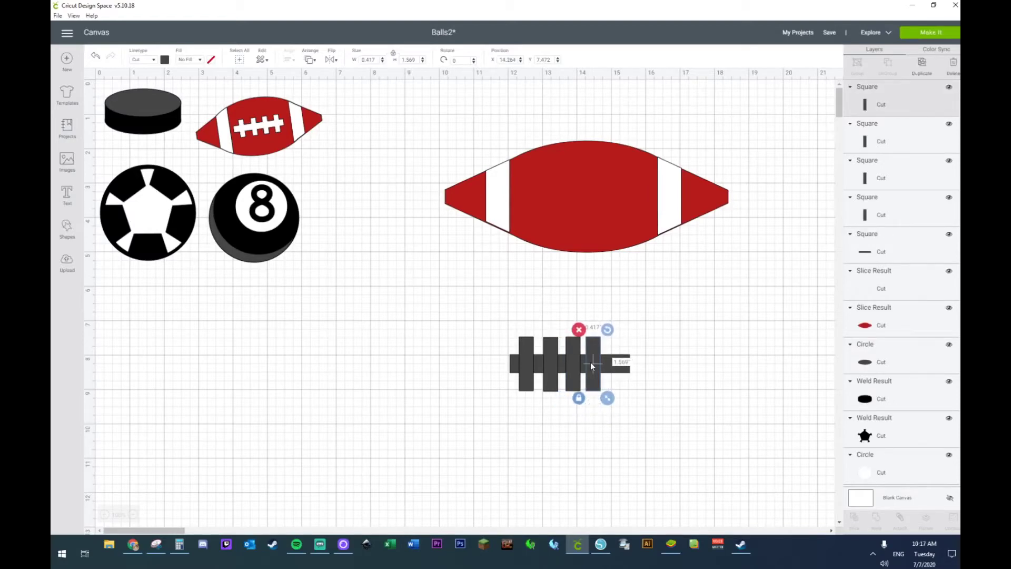
pyautogui.hotkey('ctrl', 'd')
pyautogui.moveTo(614, 377); pyautogui.dragTo(620, 363)
pyautogui.click(659, 409)
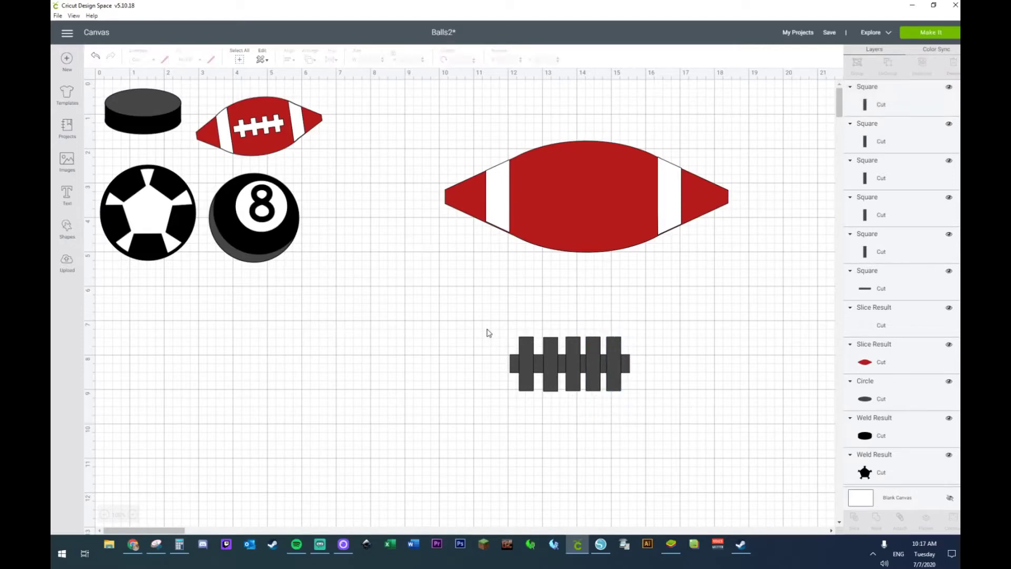
pyautogui.moveTo(488, 334); pyautogui.dragTo(654, 405)
pyautogui.rightClick(662, 380)
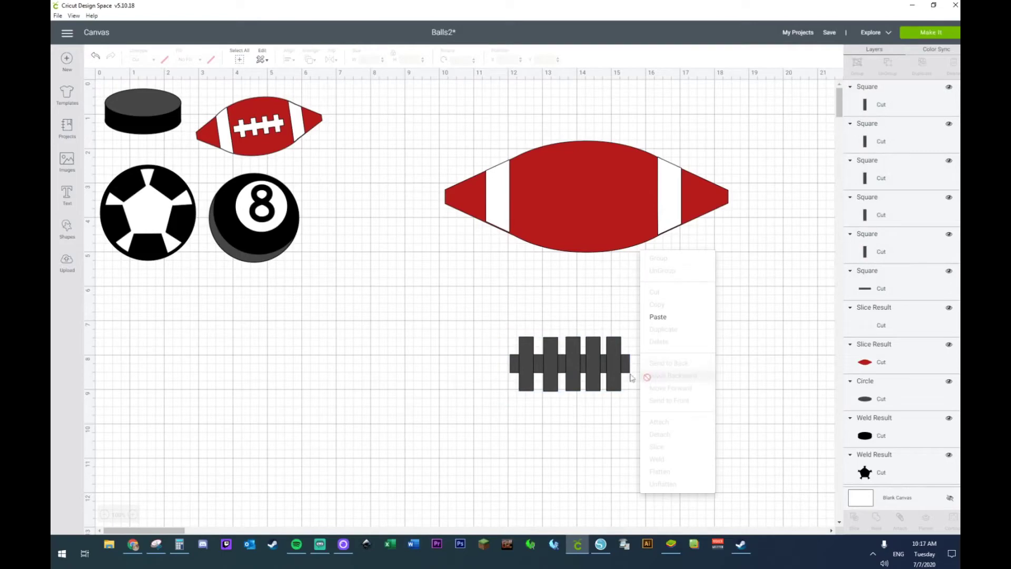
pyautogui.click(664, 451)
pyautogui.rightClick(587, 369)
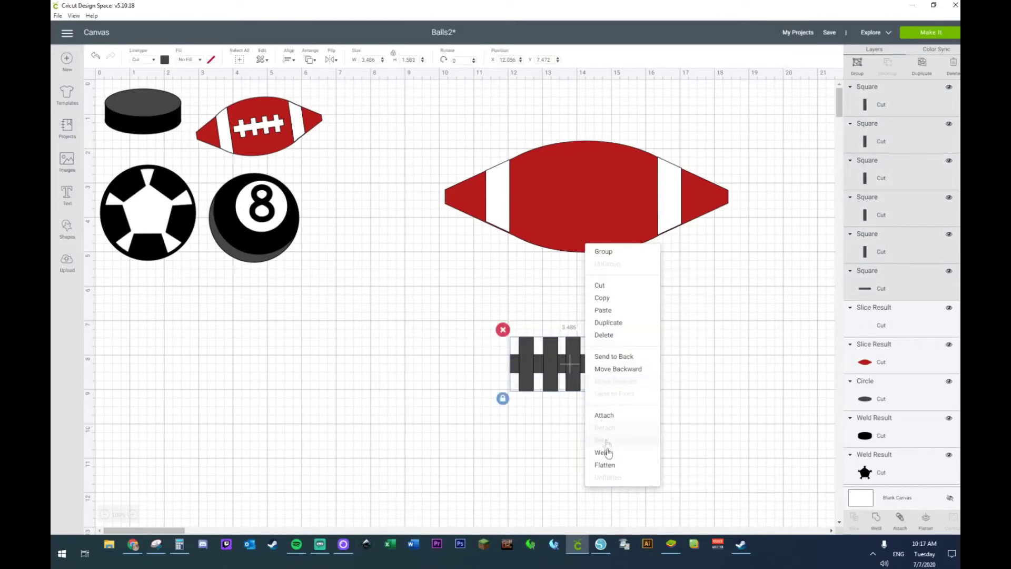
pyautogui.click(342, 332)
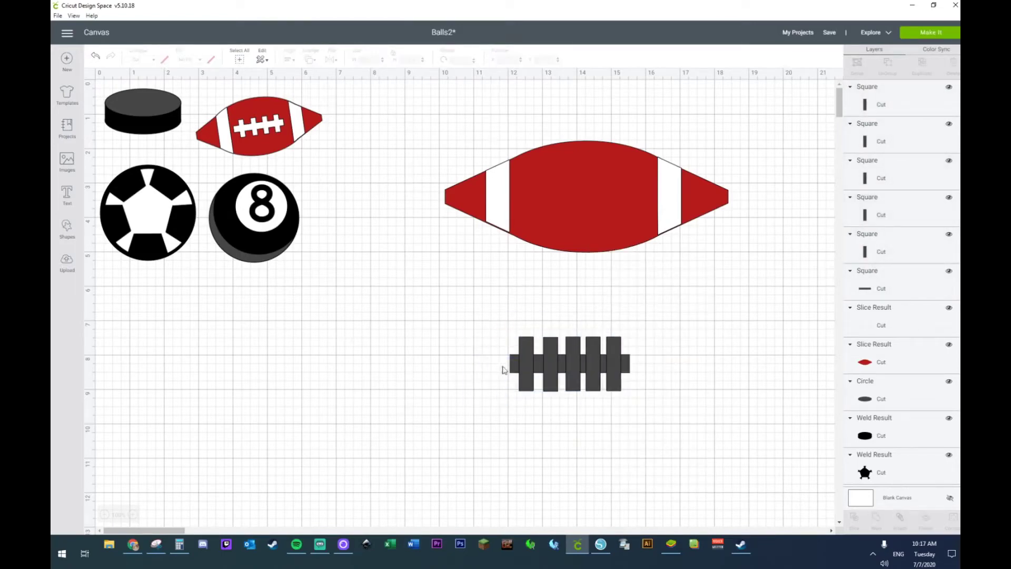
# Align the five upright bars with one another using Center Vertically
pyautogui.click(521, 346)
pyautogui.keyDown('shift'); pyautogui.click(551, 348); pyautogui.keyUp('shift')
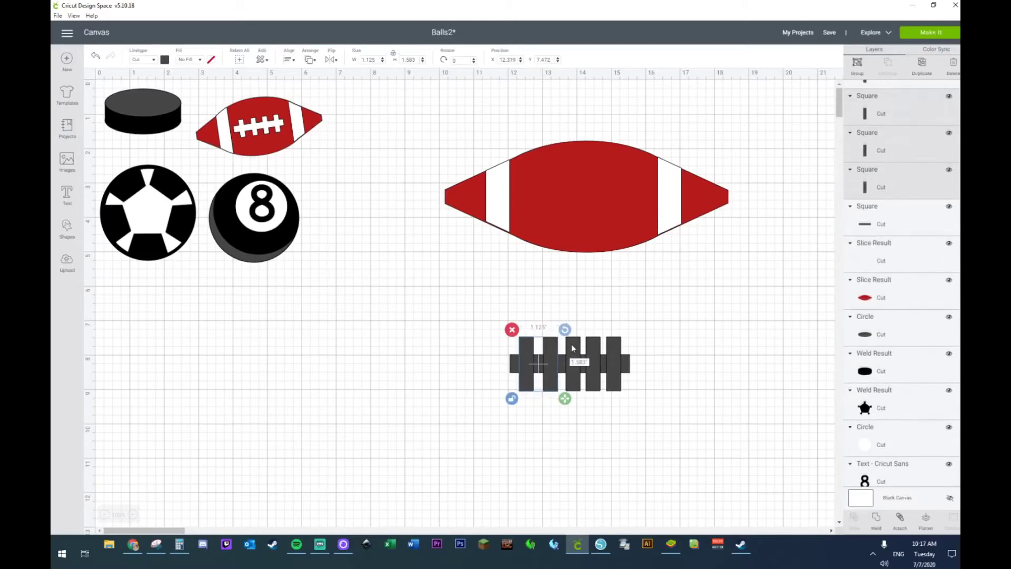
pyautogui.keyDown('shift'); pyautogui.click(573, 347); pyautogui.keyUp('shift')
pyautogui.keyDown('shift'); pyautogui.click(591, 347); pyautogui.keyUp('shift')
pyautogui.keyDown('shift'); pyautogui.click(615, 346); pyautogui.keyUp('shift')
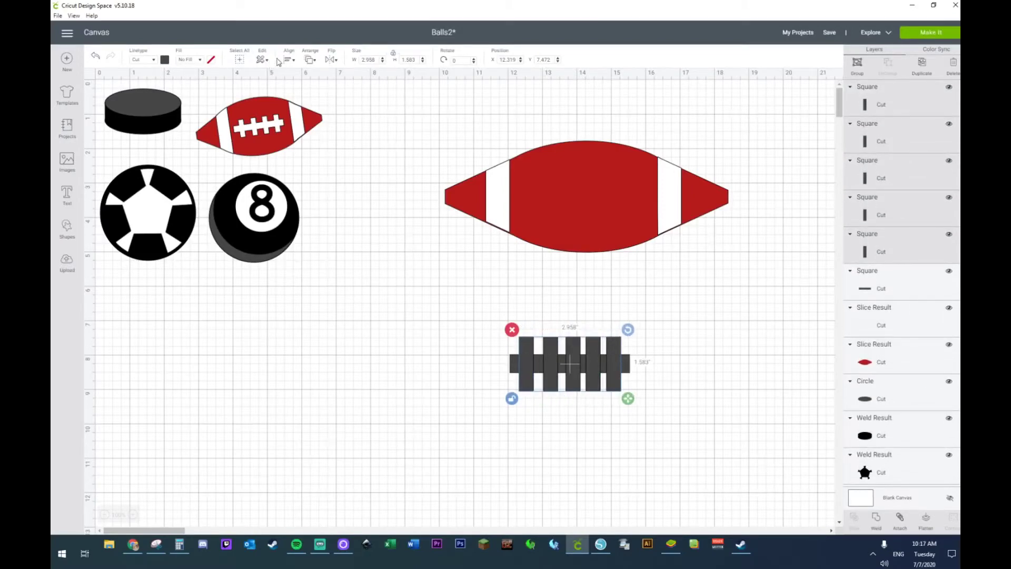
pyautogui.click(288, 61)
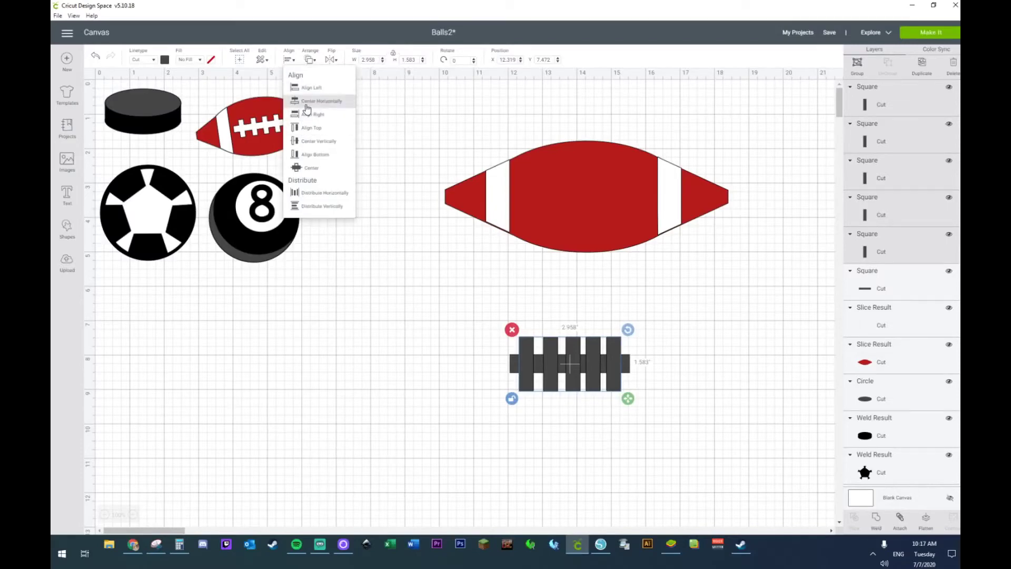
pyautogui.click(312, 141)
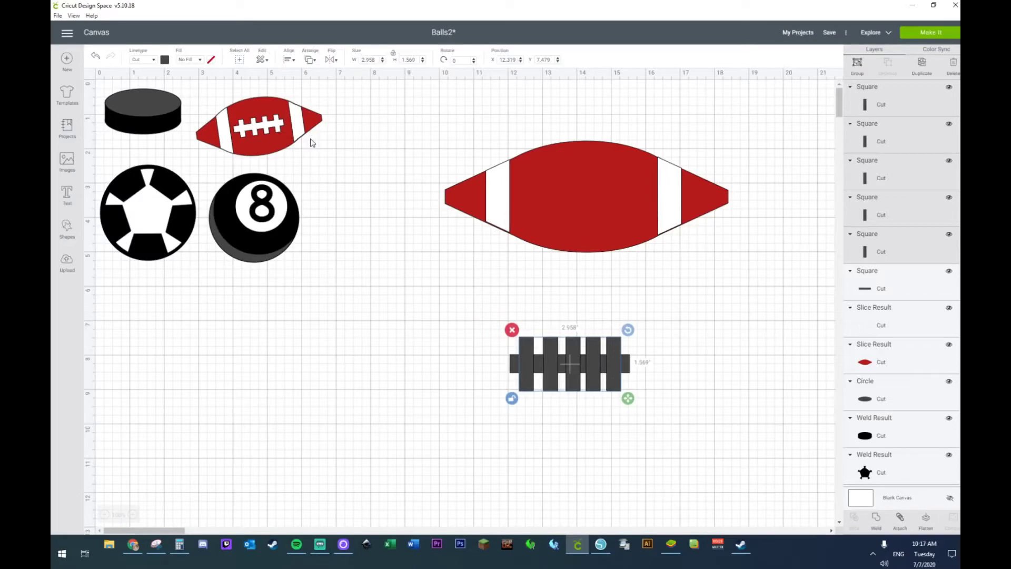
pyautogui.click(470, 316)
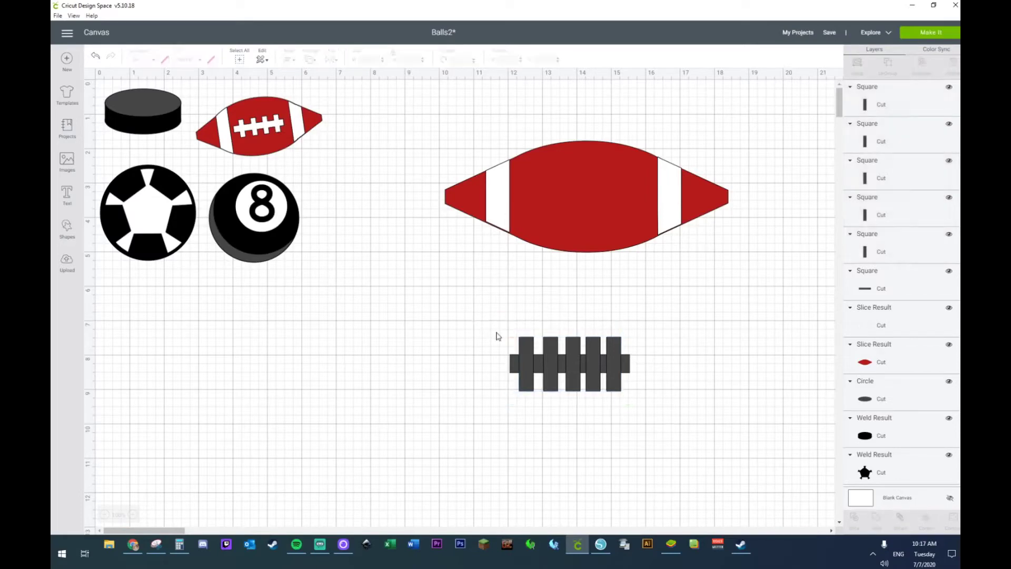
# Weld the five upright bars and the horizontal bar into one lace shape and color it white
pyautogui.moveTo(480, 330); pyautogui.dragTo(714, 436)
pyautogui.rightClick(622, 366)
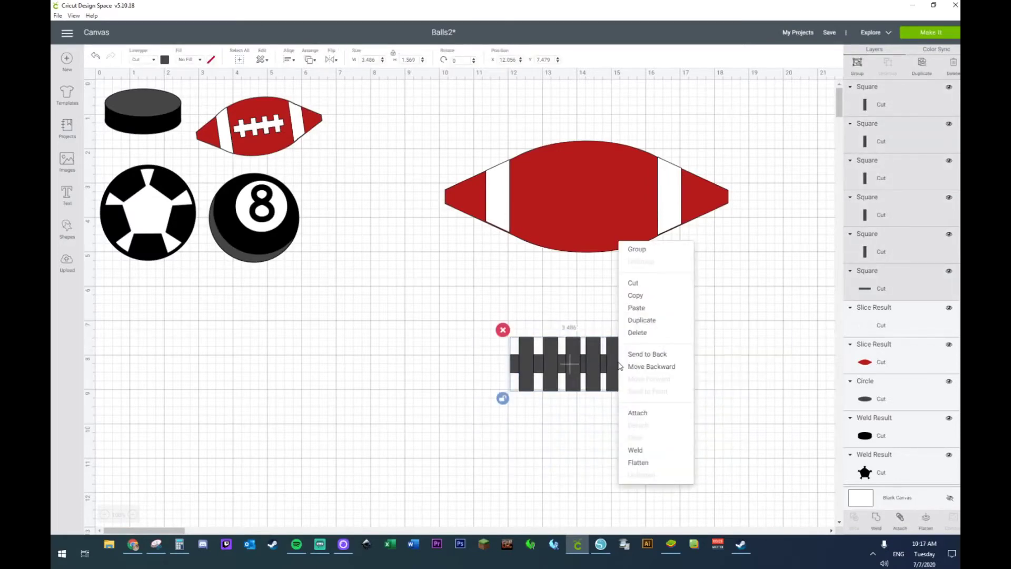
pyautogui.click(635, 451)
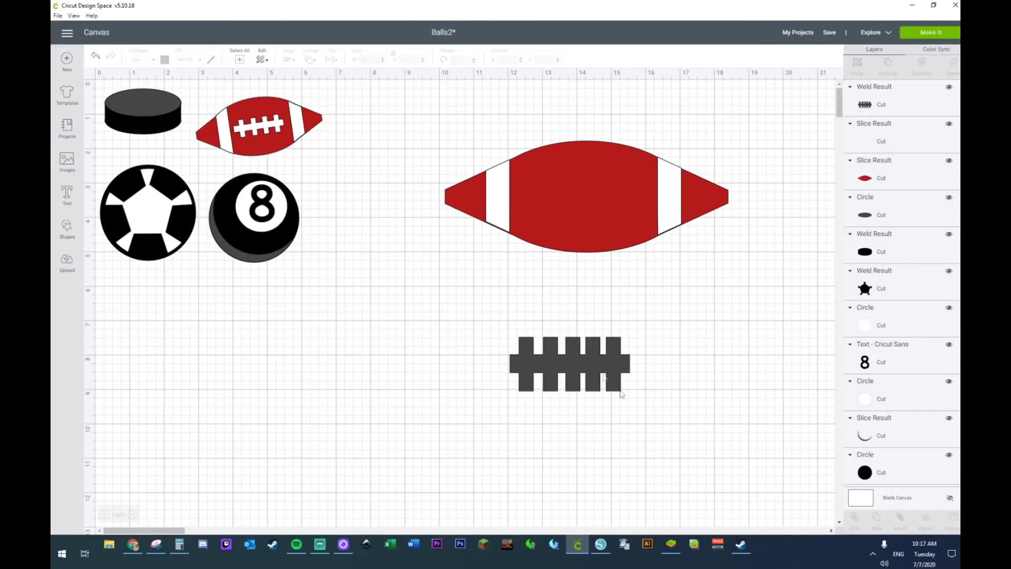
pyautogui.click(569, 362)
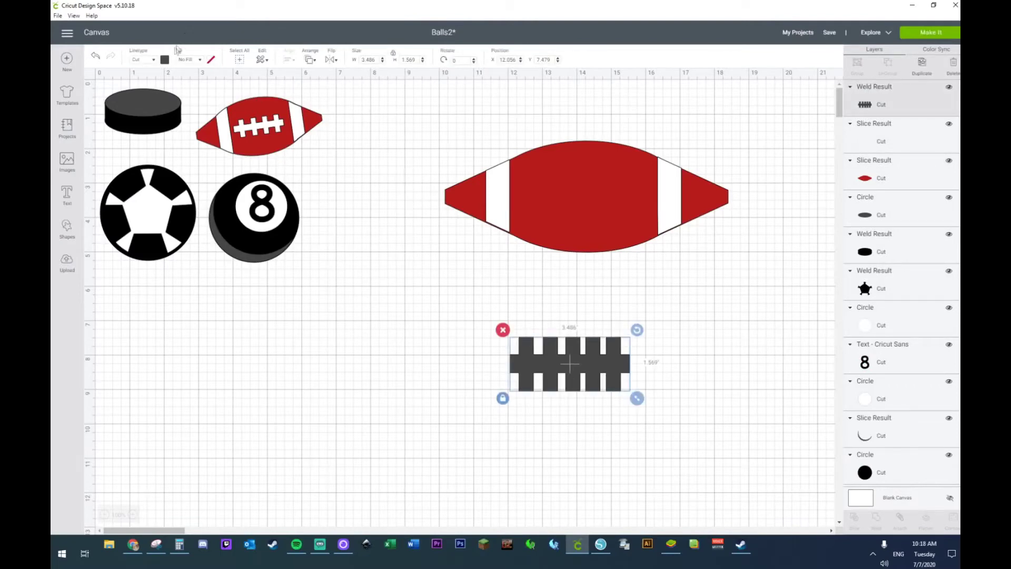
pyautogui.click(166, 60)
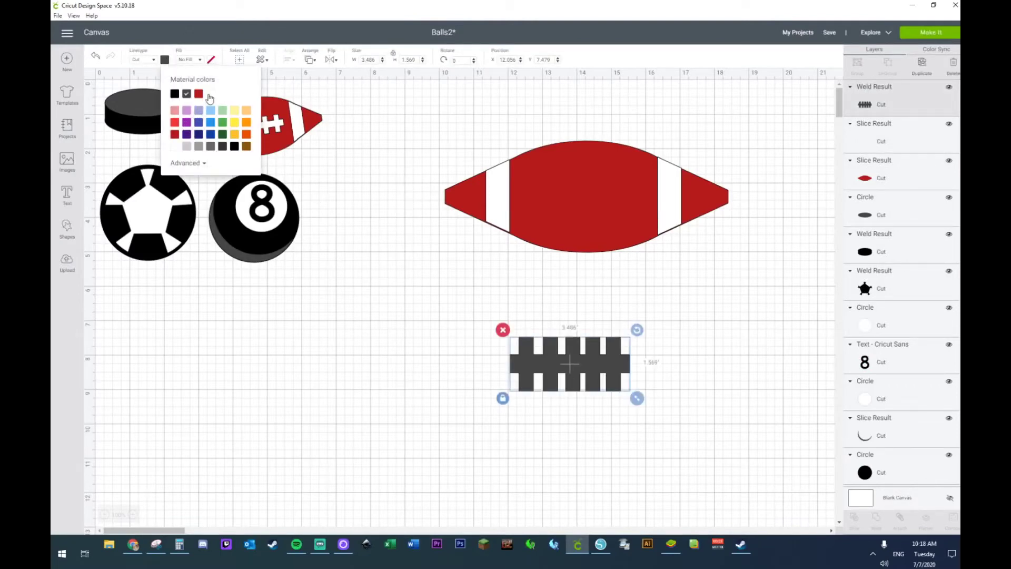
# Move the white laces onto the red football, reduce their height, and center them between the two stripes
pyautogui.moveTo(582, 359); pyautogui.dragTo(594, 192)
pyautogui.moveTo(648, 231); pyautogui.dragTo(649, 213)
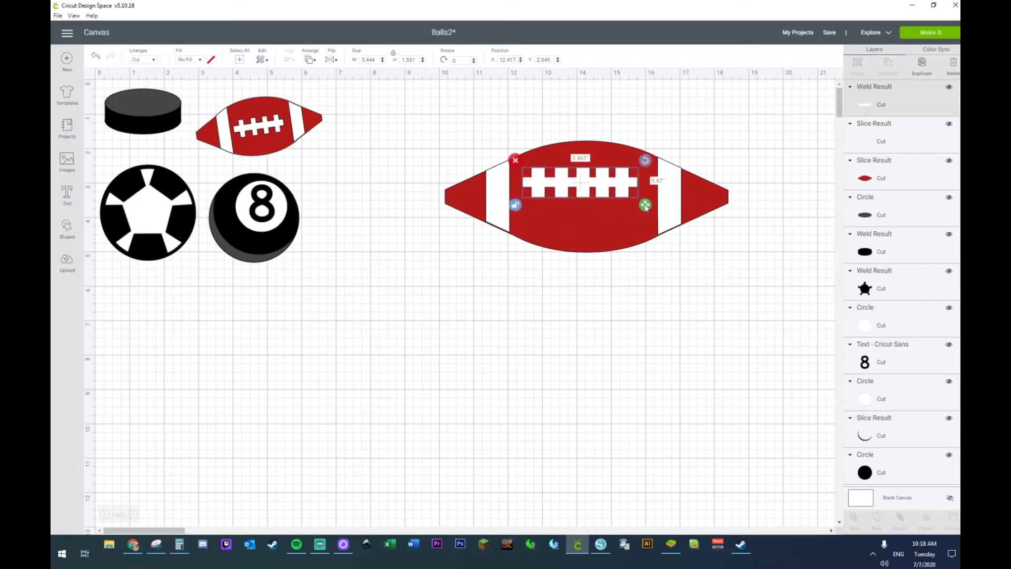
pyautogui.moveTo(603, 190); pyautogui.dragTo(604, 200)
pyautogui.click(651, 360)
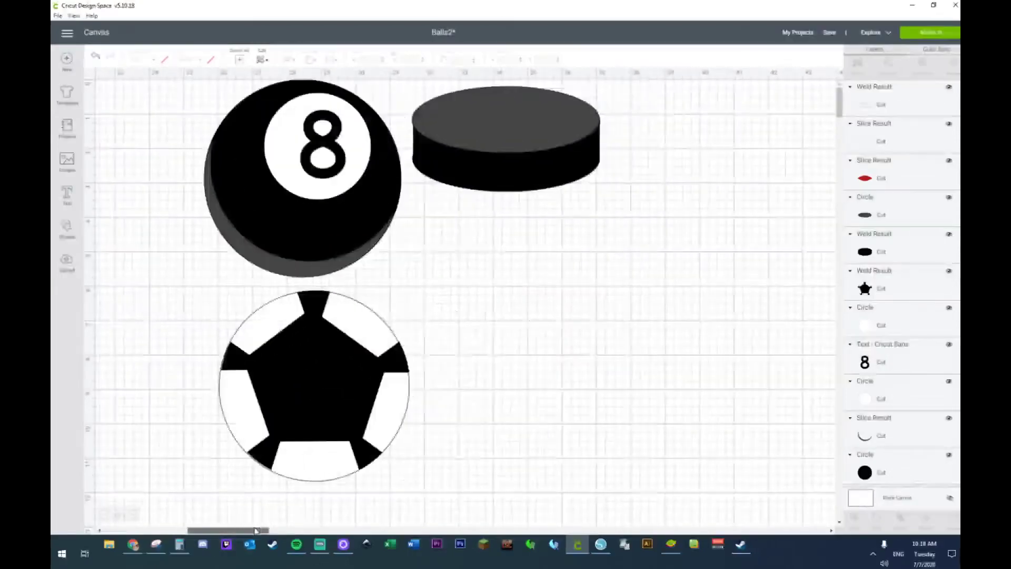
# Delete all the other ball and puck designs from the canvas, keeping only the large red football
pyautogui.moveTo(138, 89); pyautogui.dragTo(627, 475)
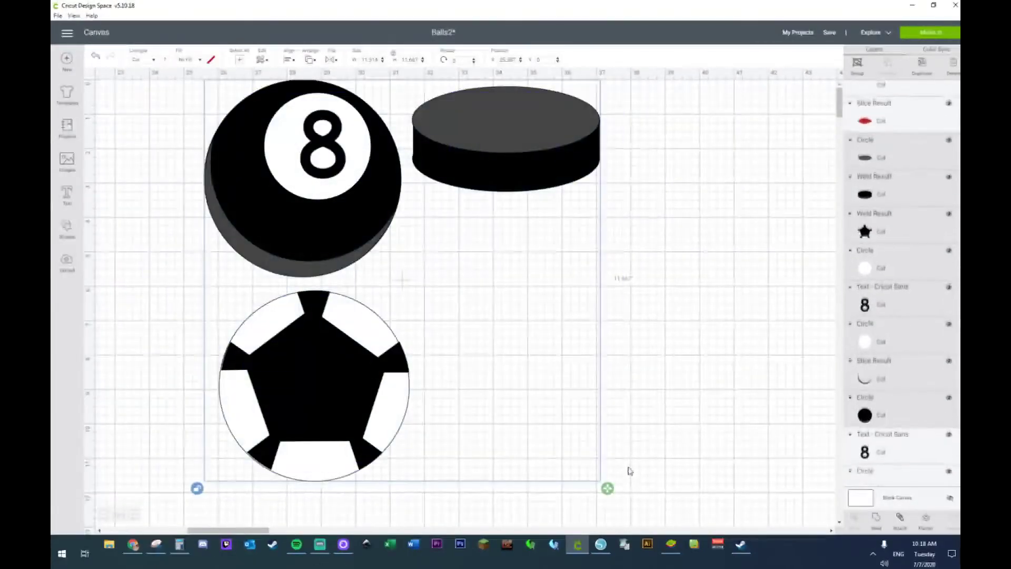
pyautogui.press('Delete')
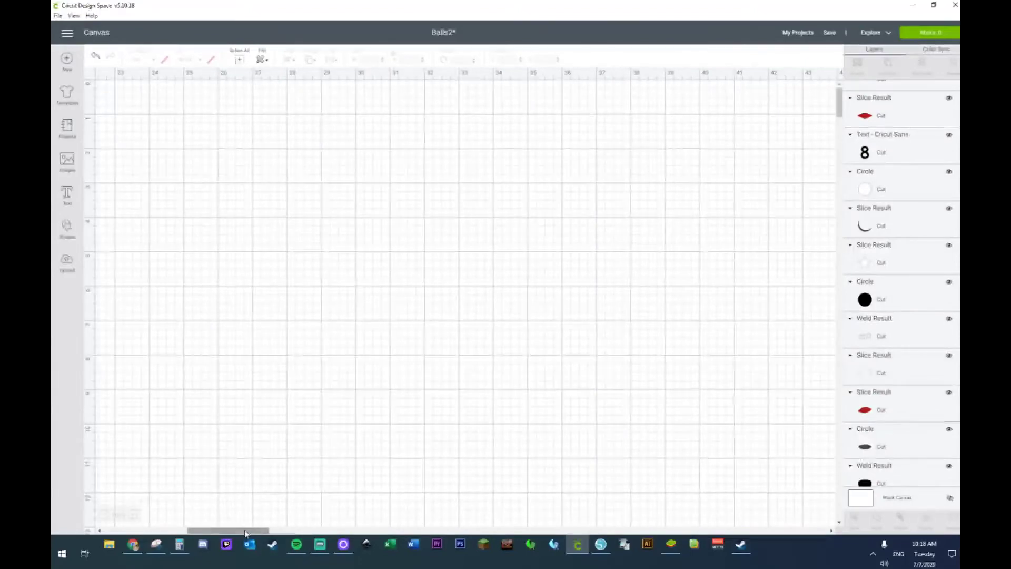
pyautogui.moveTo(227, 530); pyautogui.dragTo(143, 526)
pyautogui.moveTo(377, 88); pyautogui.dragTo(71, 388)
pyautogui.press('Delete')
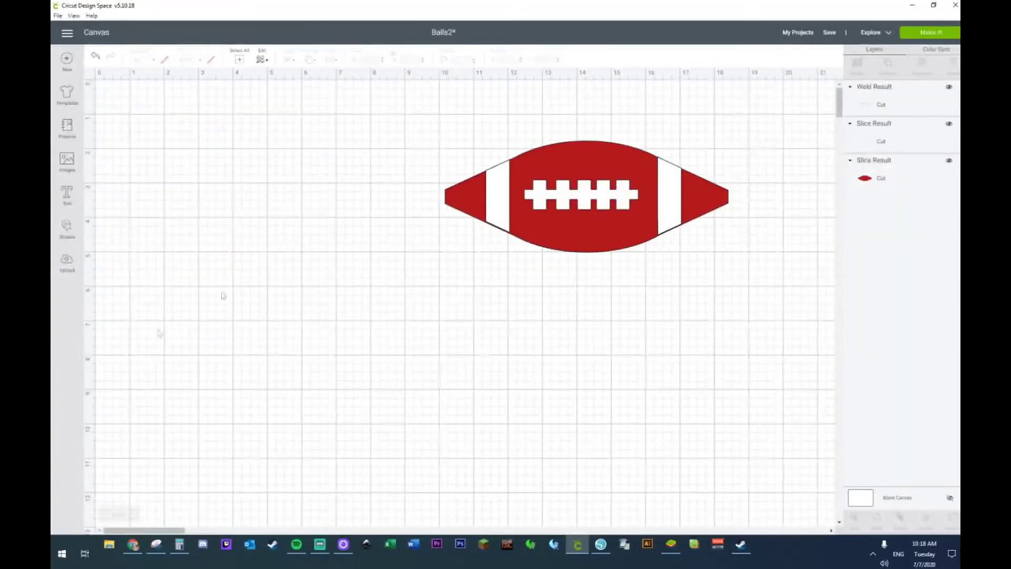
# Move the complete football with its stripes and laces to the left part of the canvas
pyautogui.moveTo(426, 146); pyautogui.dragTo(722, 276)
pyautogui.moveTo(609, 218); pyautogui.dragTo(316, 334)
pyautogui.click(305, 400)
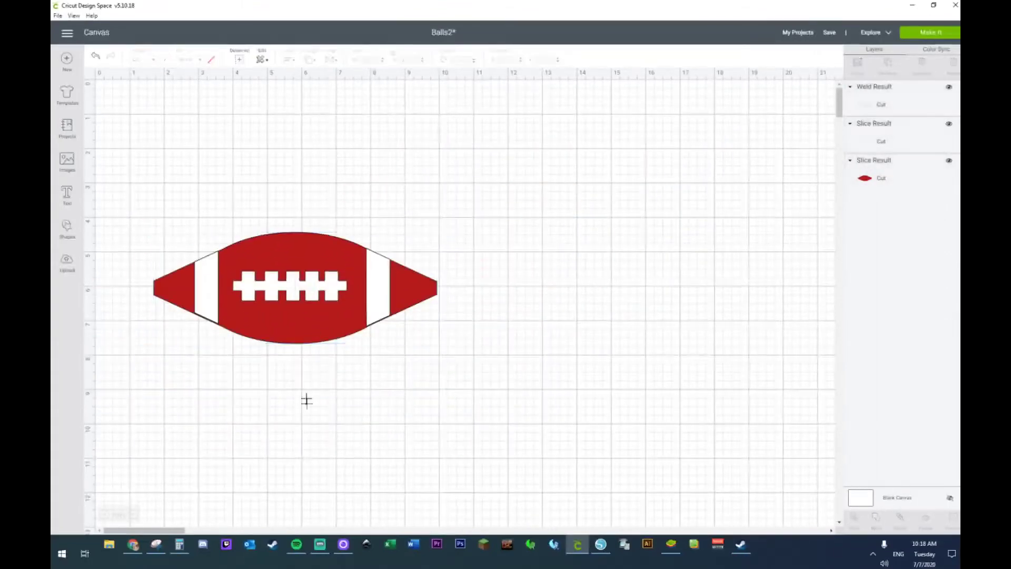
# Duplicate the red football shape, place the copy beside the original, and shrink it to about 7.54 by 2.96 in
pyautogui.click(433, 294)
pyautogui.hotkey('ctrl', 'd')
pyautogui.moveTo(427, 303); pyautogui.dragTo(606, 317)
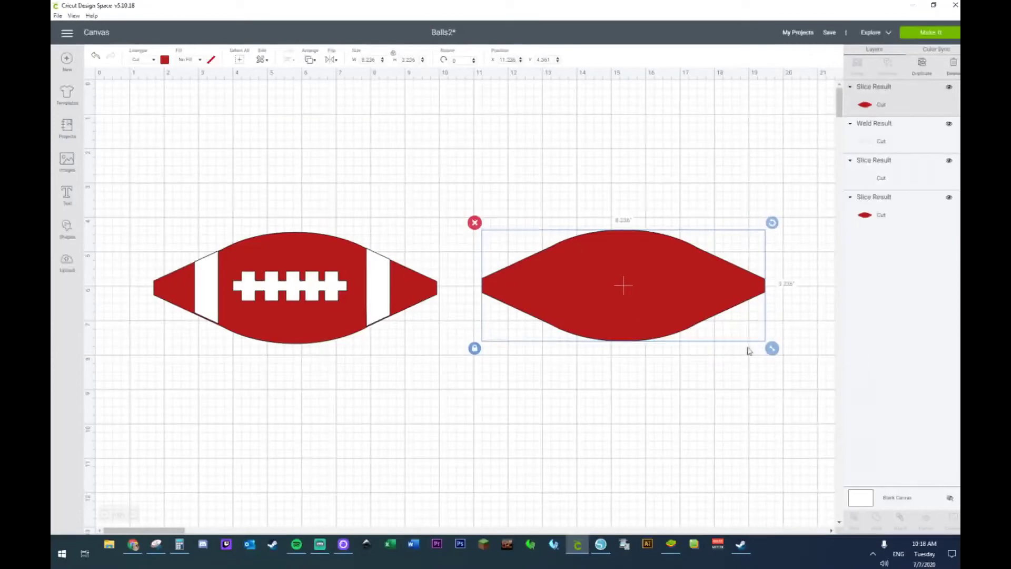
pyautogui.moveTo(773, 348); pyautogui.dragTo(749, 338)
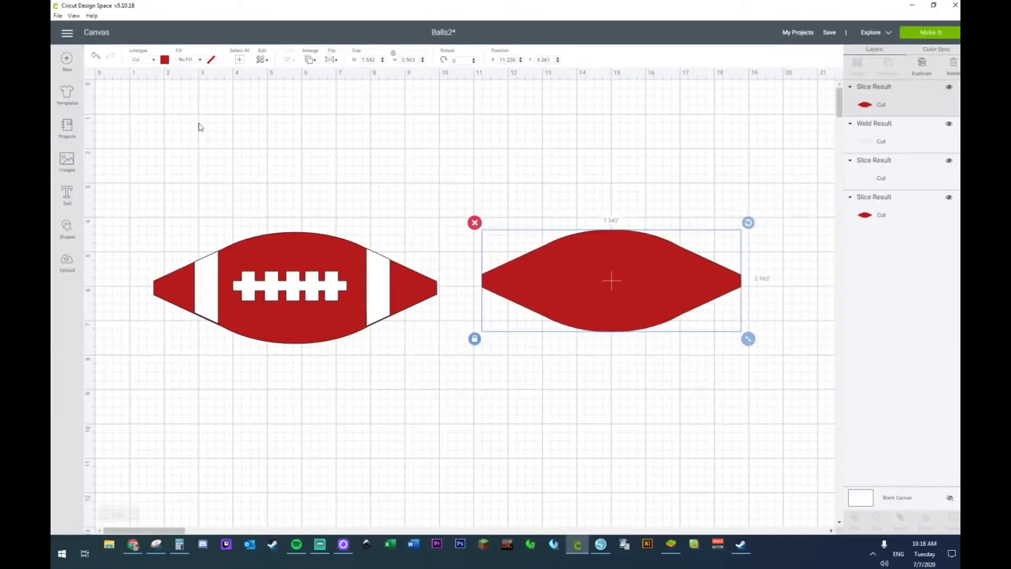
# Color the smaller football copy white and move it slightly down and to the right
pyautogui.click(165, 60)
pyautogui.click(186, 95)
pyautogui.moveTo(552, 267); pyautogui.dragTo(625, 309)
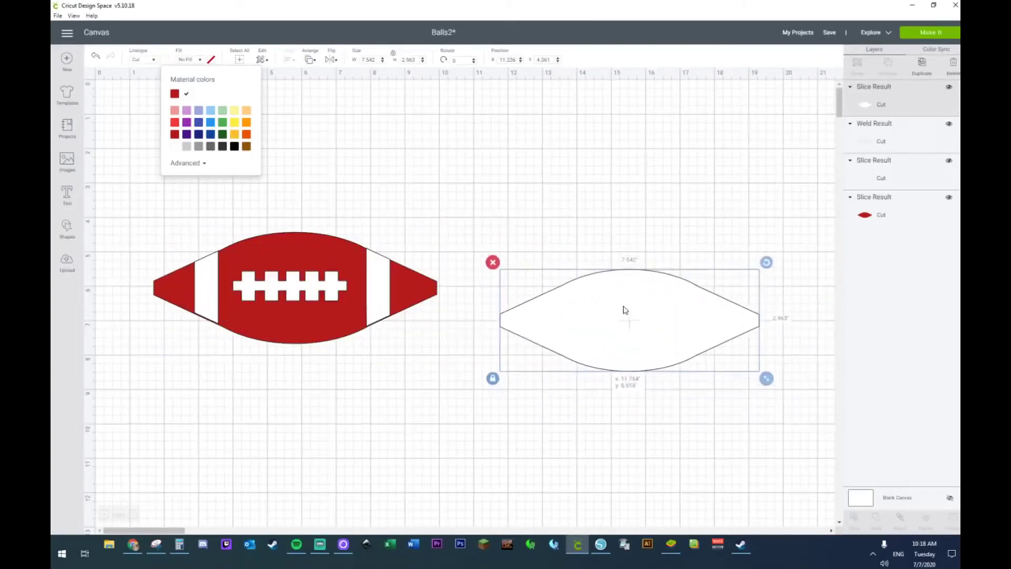
# Duplicate the full-size red football shape and place the copy directly above the laced football
pyautogui.click(435, 293)
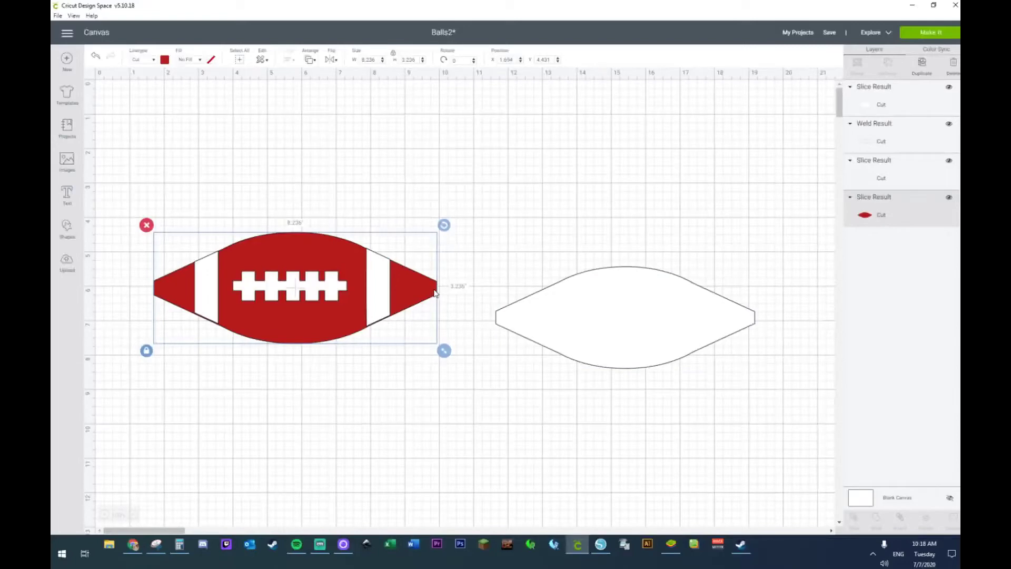
pyautogui.hotkey('ctrl', 'd')
pyautogui.moveTo(400, 303); pyautogui.dragTo(386, 175)
pyautogui.click(67, 229)
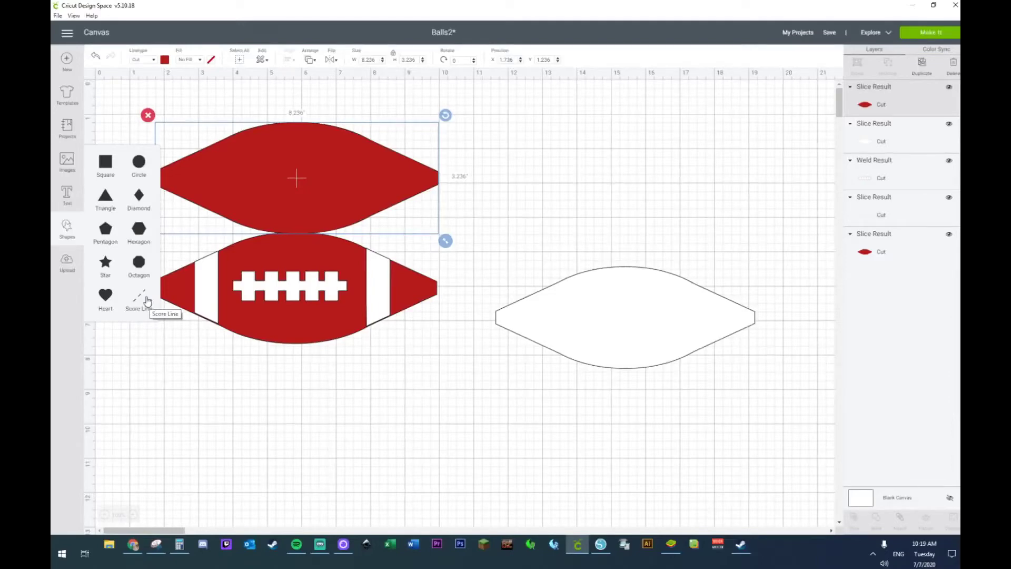
pyautogui.click(598, 226)
pyautogui.click(353, 191)
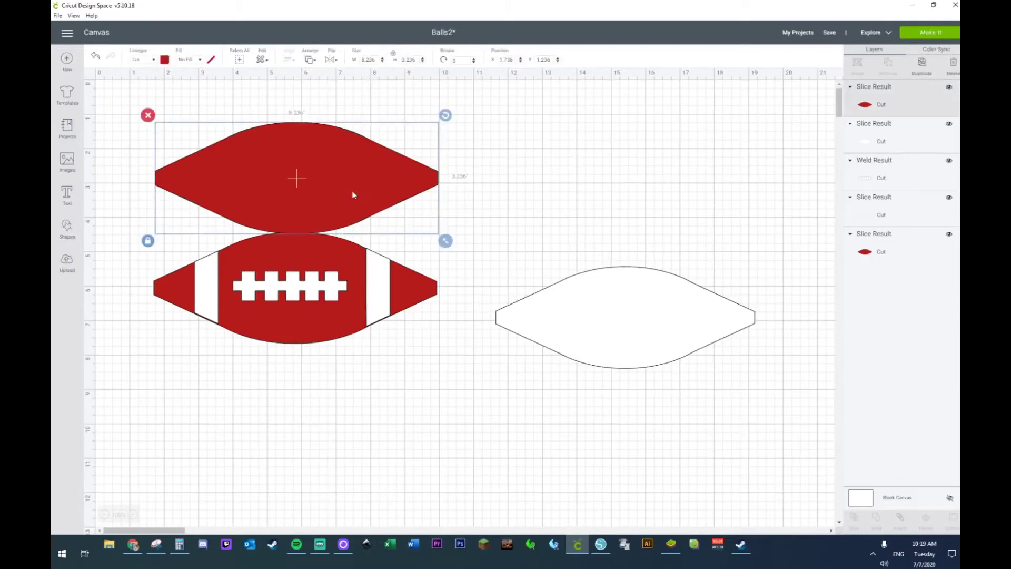
# Center the upper red football horizontally with the red base of the laced football
pyautogui.keyDown('shift'); pyautogui.click(411, 292); pyautogui.keyUp('shift')
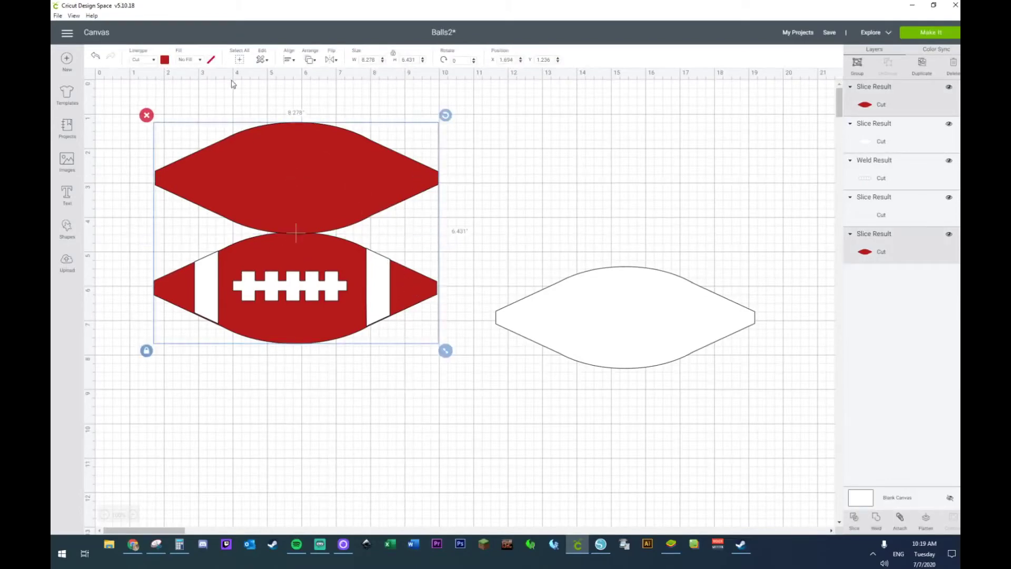
pyautogui.click(289, 60)
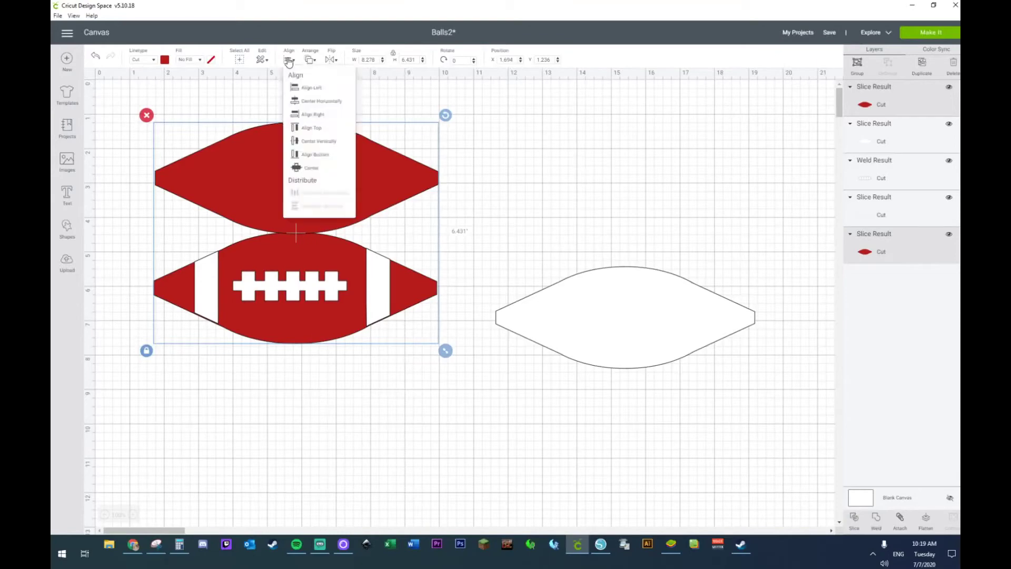
pyautogui.click(298, 102)
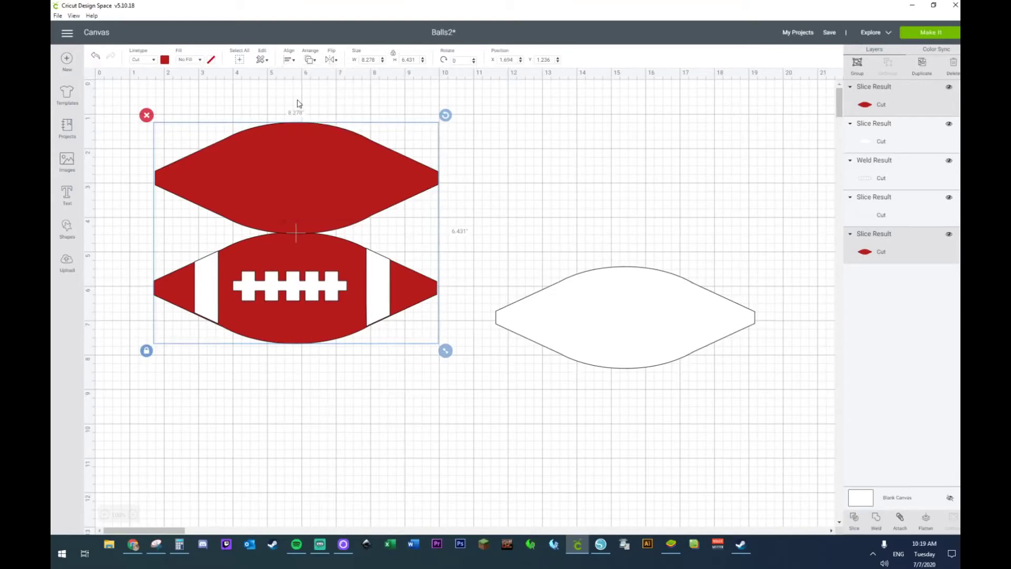
pyautogui.rightClick(303, 192)
pyautogui.click(571, 162)
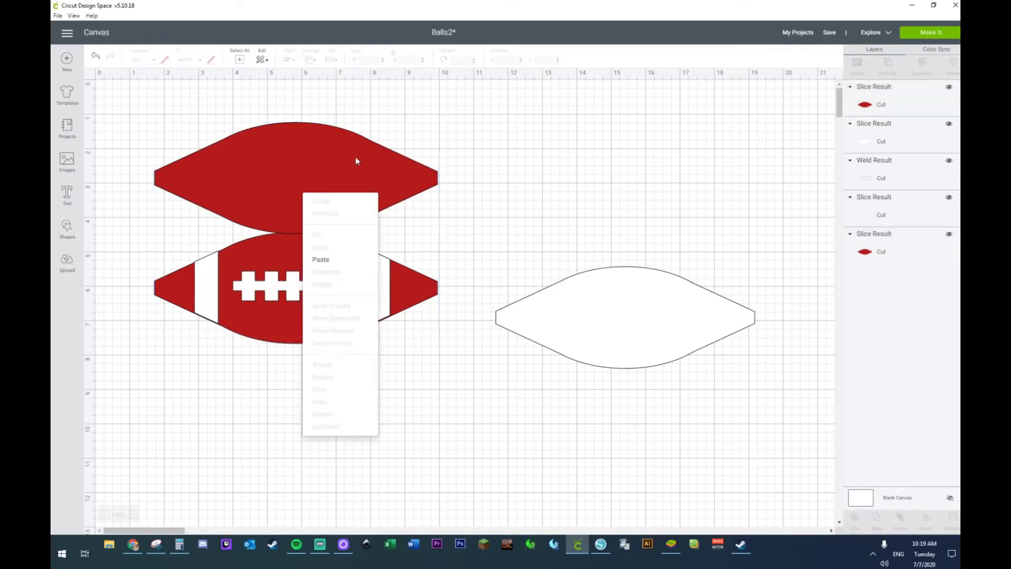
pyautogui.click(356, 161)
pyautogui.click(564, 135)
pyautogui.click(385, 149)
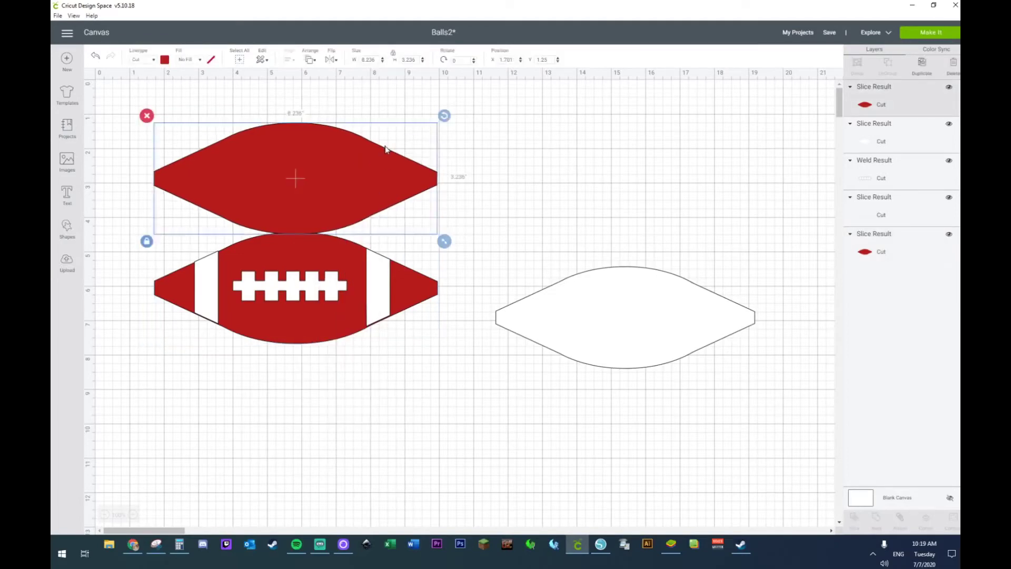
pyautogui.click(98, 57)
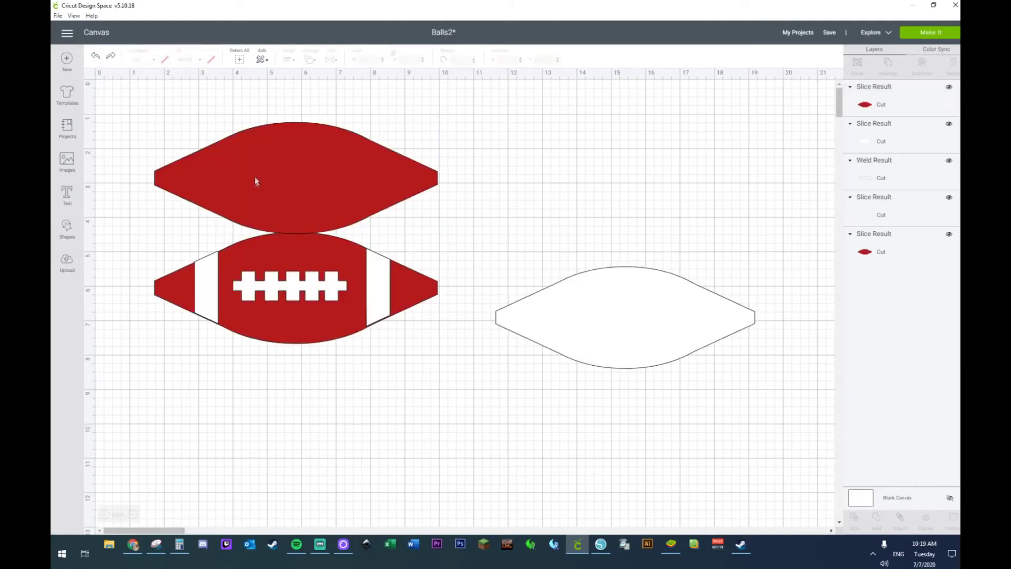
# Duplicate the upper red football and place the copy to its right, above the white football
pyautogui.click(255, 179)
pyautogui.hotkey('ctrl', 'd')
pyautogui.moveTo(293, 185); pyautogui.dragTo(639, 173)
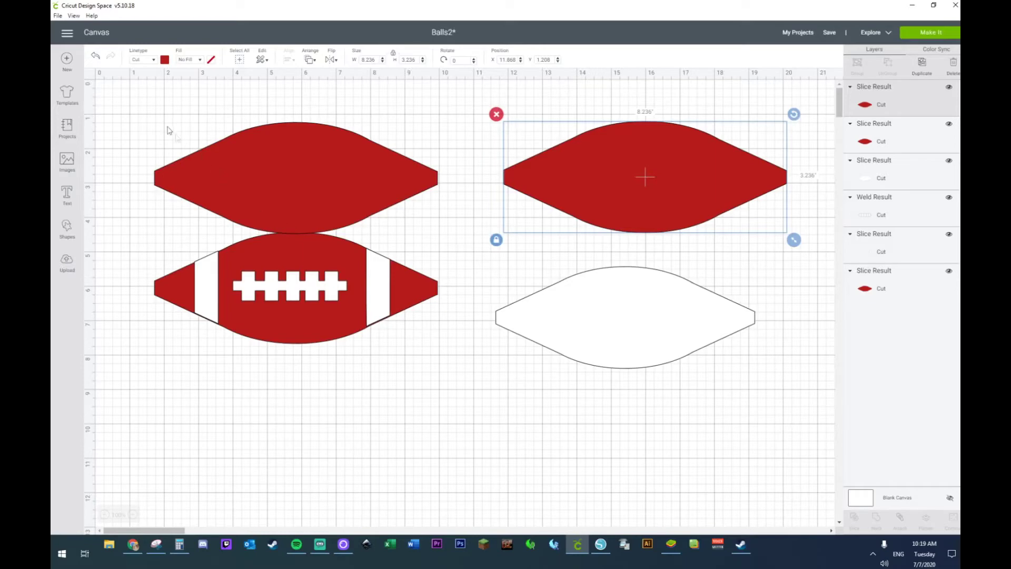
# Weld the two vertically stacked red footballs into one shape and shift the separate red copy slightly up and left
pyautogui.click(242, 165)
pyautogui.keyDown('shift'); pyautogui.click(424, 295); pyautogui.keyUp('shift')
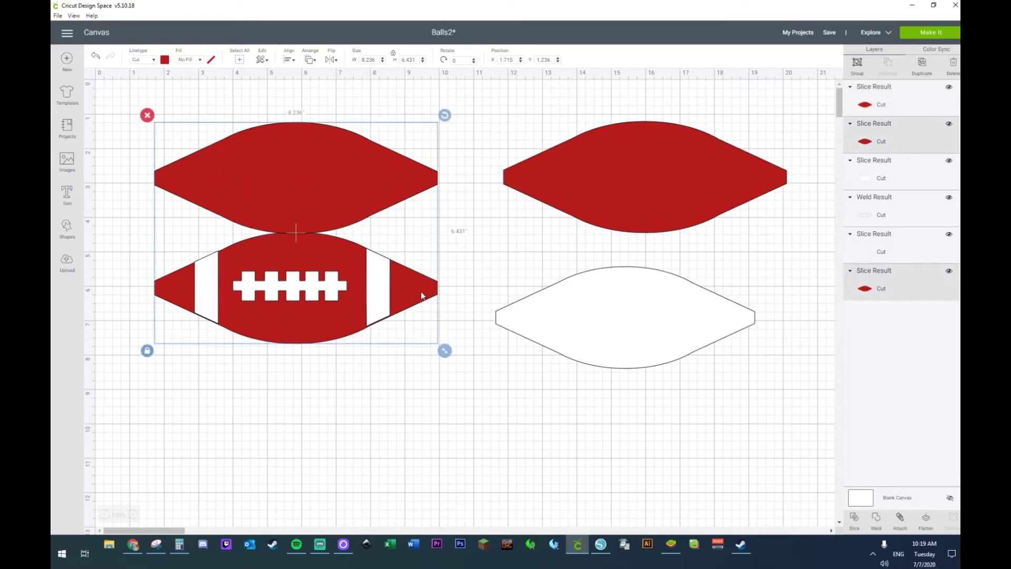
pyautogui.rightClick(424, 295)
pyautogui.click(460, 383)
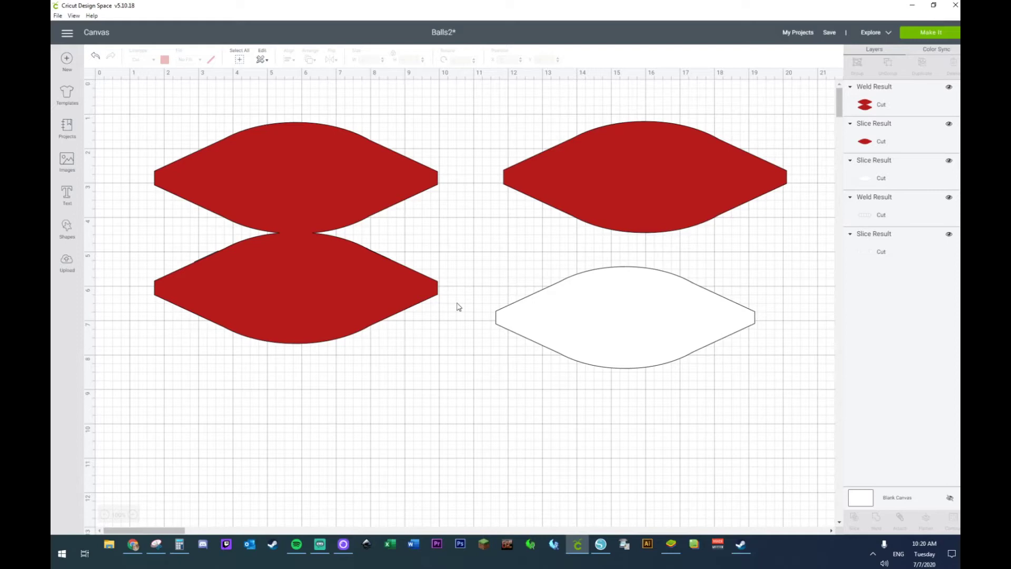
pyautogui.moveTo(608, 206)
pyautogui.mouseDown()
pyautogui.moveTo(604, 160)
pyautogui.moveTo(597, 191)
pyautogui.mouseUp()
# Send the welded double football to the back, behind the white stripes and laces
pyautogui.click(158, 141)
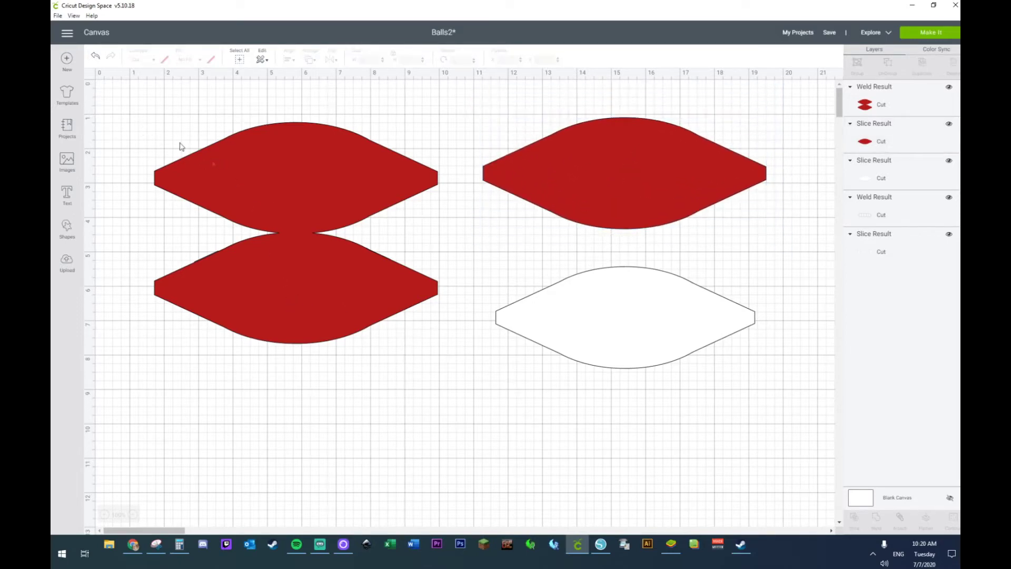
pyautogui.rightClick(362, 302)
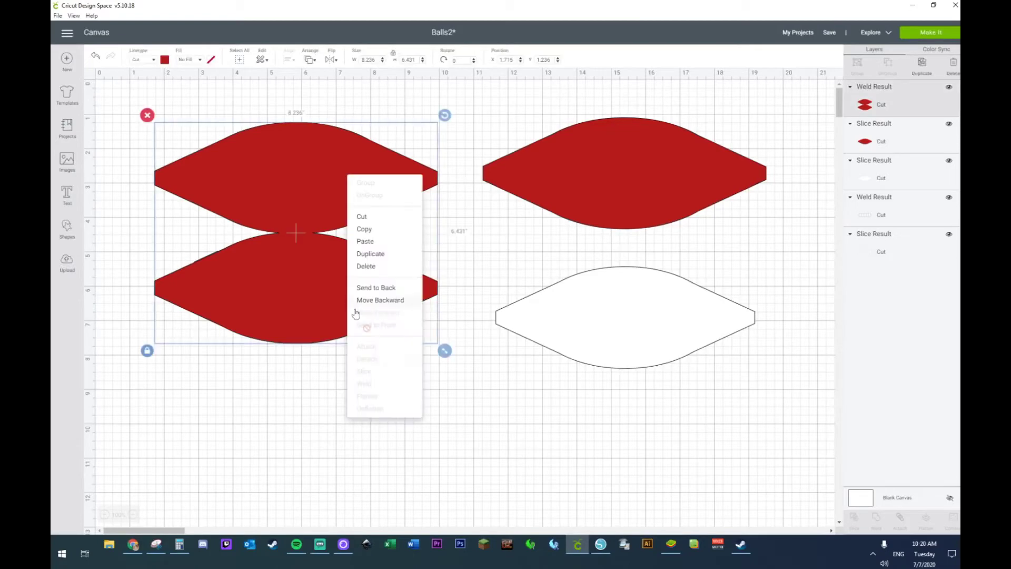
pyautogui.click(382, 287)
pyautogui.click(387, 434)
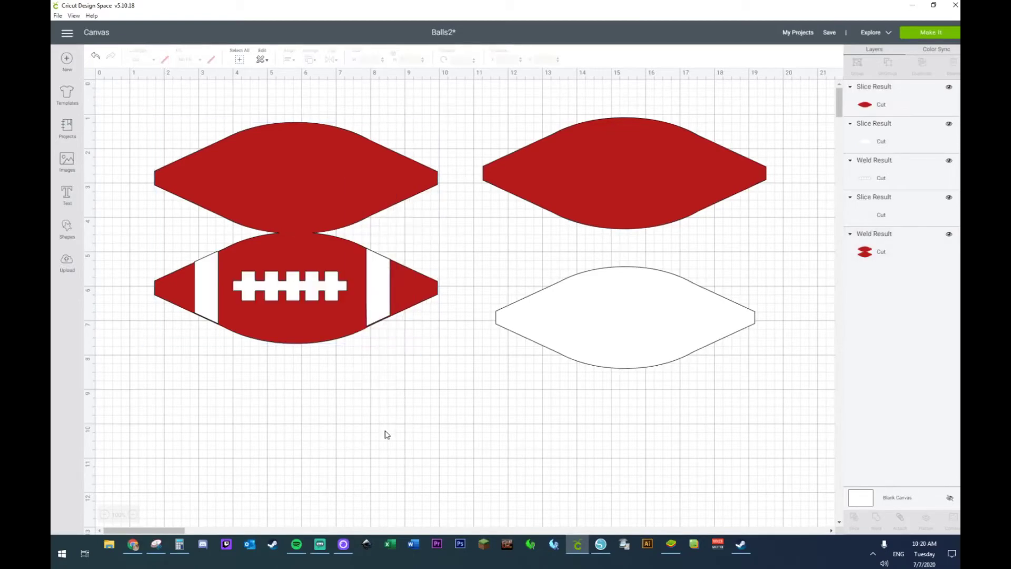
# Try the small white football over the laced one, and place it back on the right just below the separate red football
pyautogui.moveTo(708, 326); pyautogui.dragTo(371, 297)
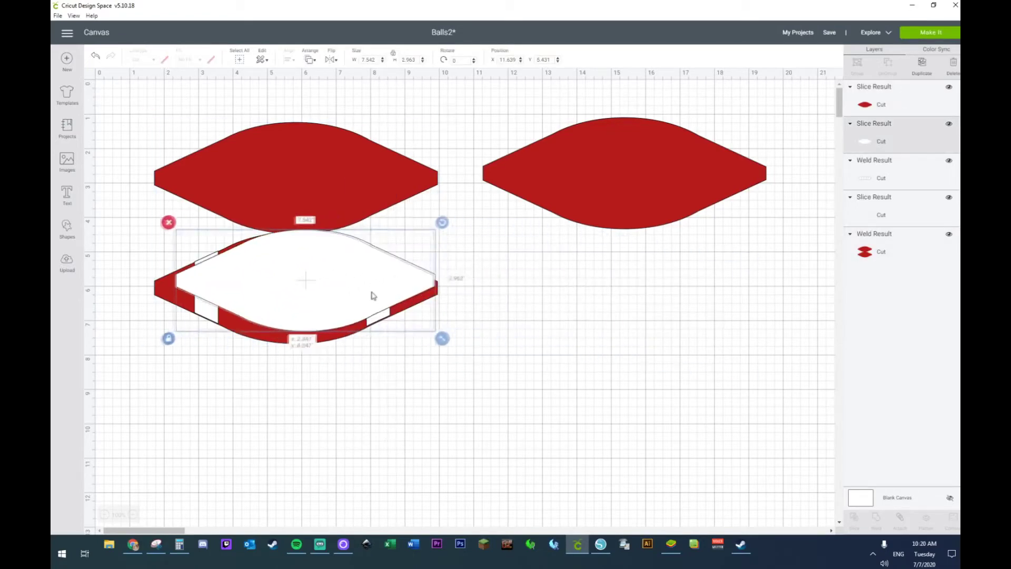
pyautogui.moveTo(368, 303); pyautogui.dragTo(693, 309)
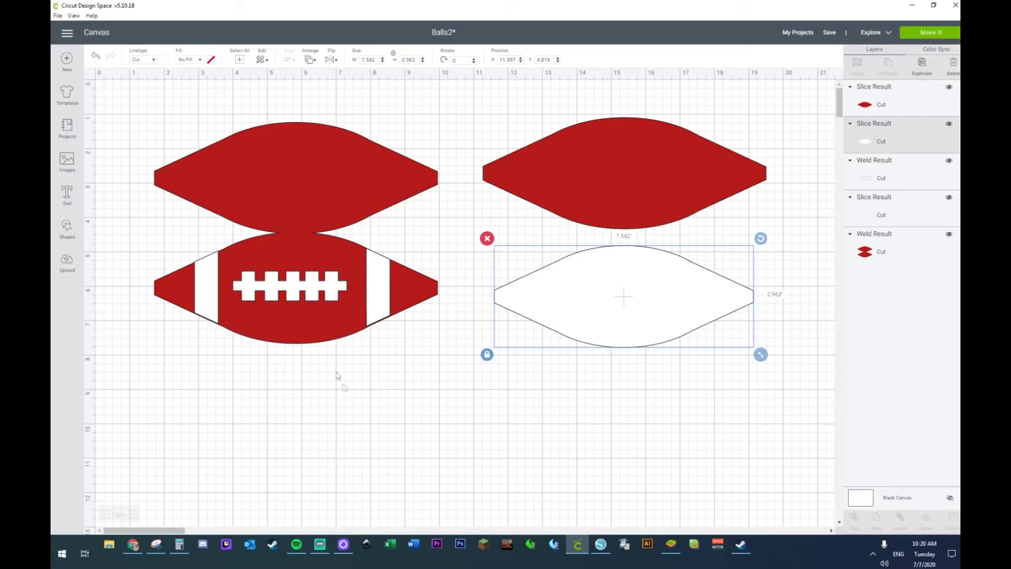
# Prepare the project for cutting and, on mat 1, move the laces between the stripes and nudge the stripes closer to the white football
pyautogui.click(943, 33)
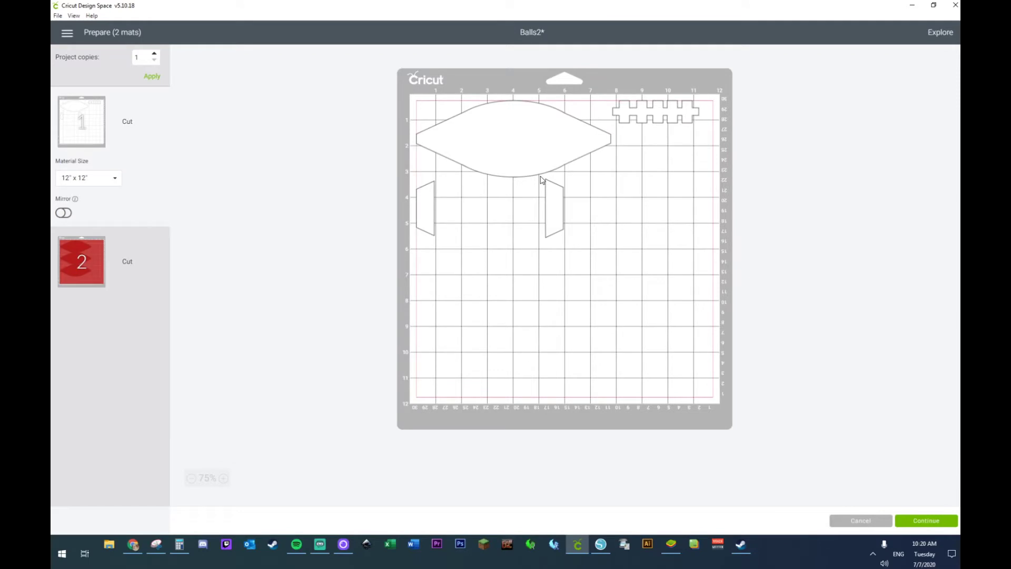
pyautogui.moveTo(663, 120); pyautogui.dragTo(494, 196)
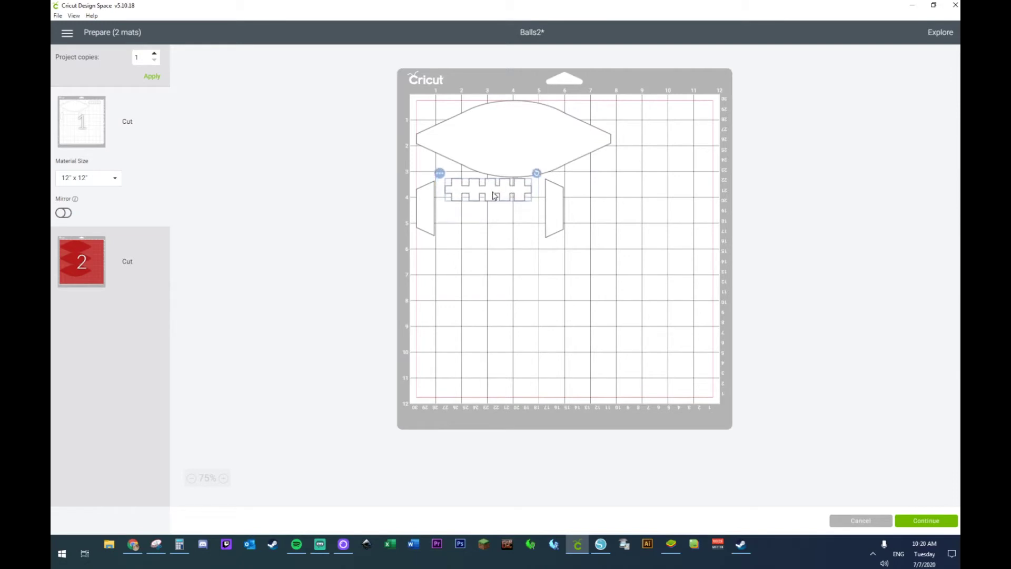
pyautogui.moveTo(559, 202); pyautogui.dragTo(551, 203)
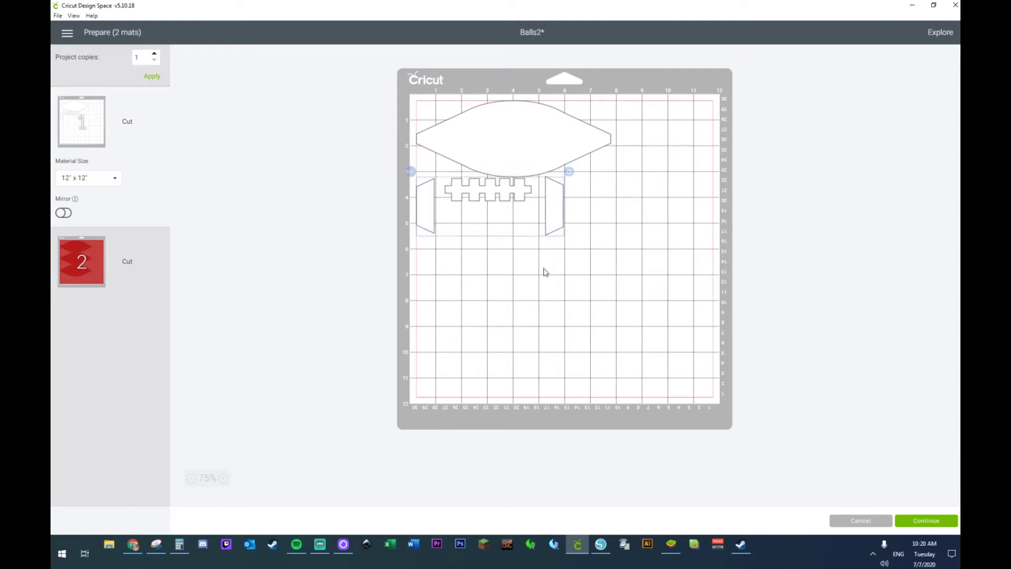
# Check the red shapes on mat 2, return to mat 1, and proceed to the machine connection stage
pyautogui.click(86, 266)
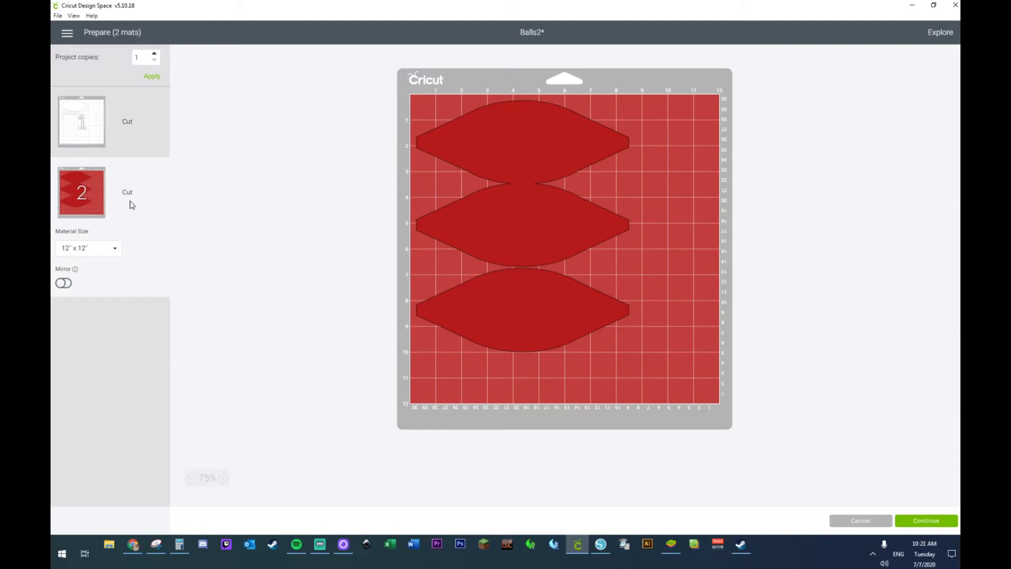
pyautogui.click(102, 146)
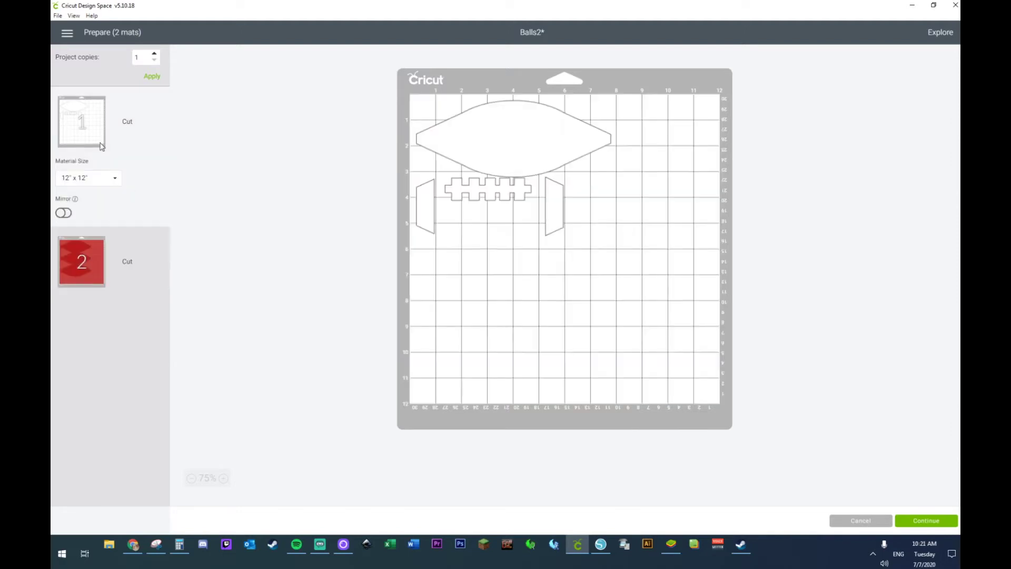
pyautogui.click(932, 521)
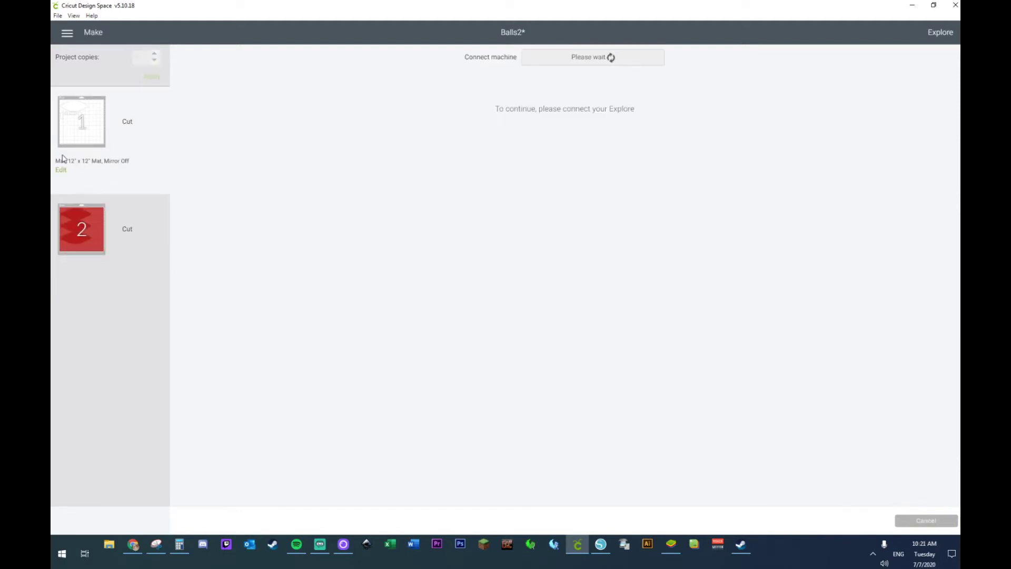